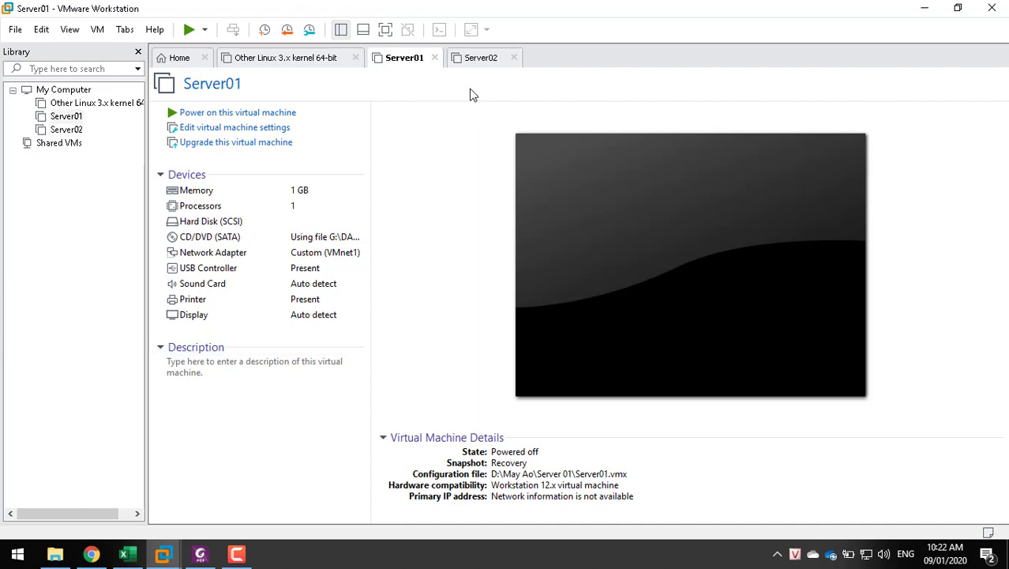
Open Server01's Network Adapter settings and confirm the custom network is VMnet1 (Host-only)
click(335, 254)
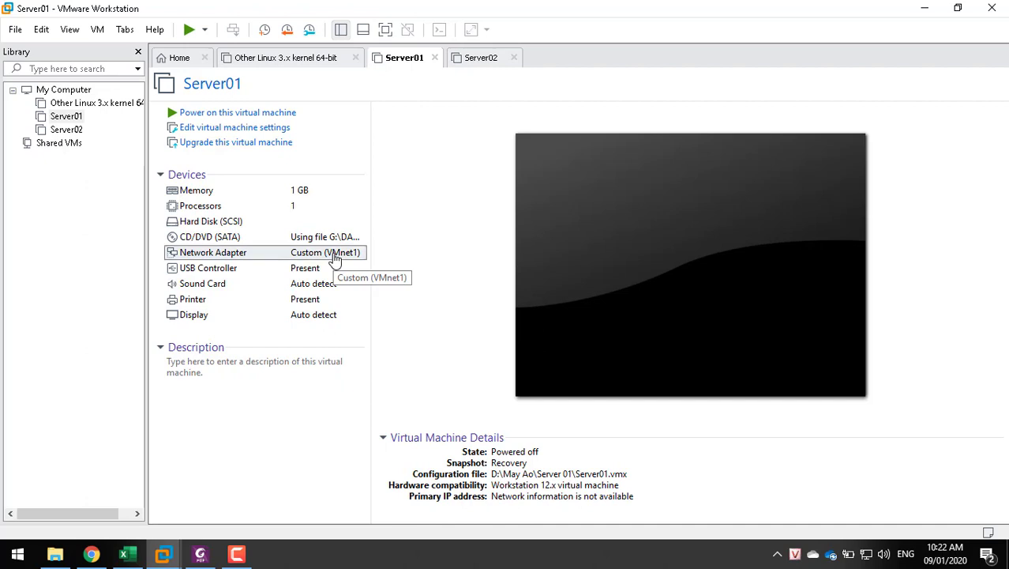
double_click(335, 258)
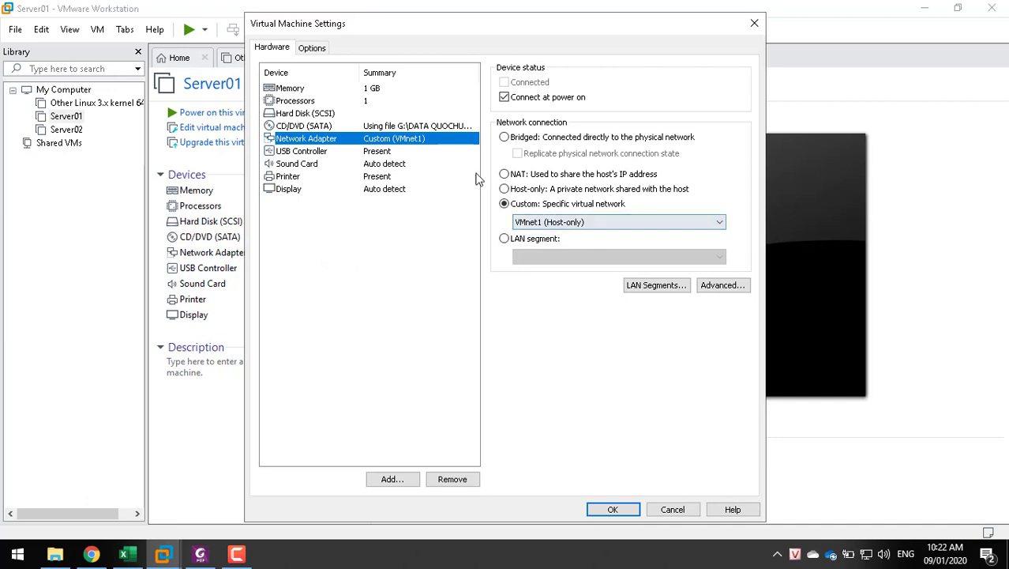
click(556, 226)
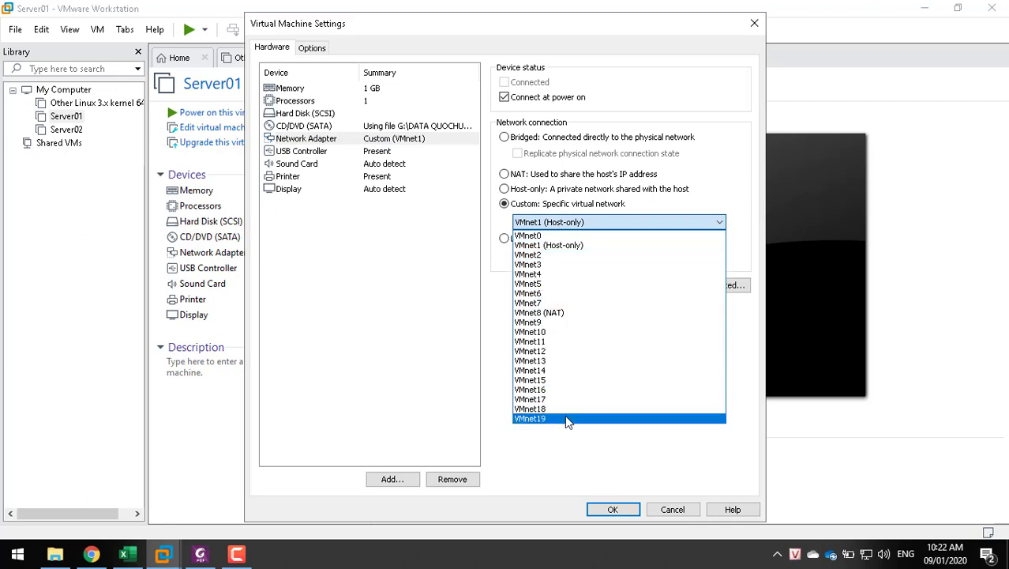
click(574, 246)
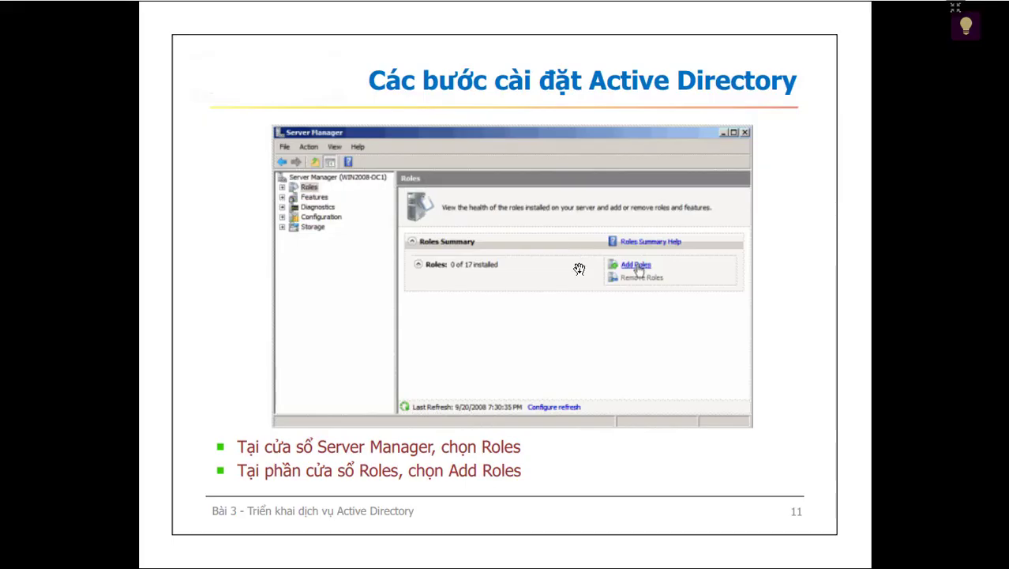
scroll(435, 294, up, 1)
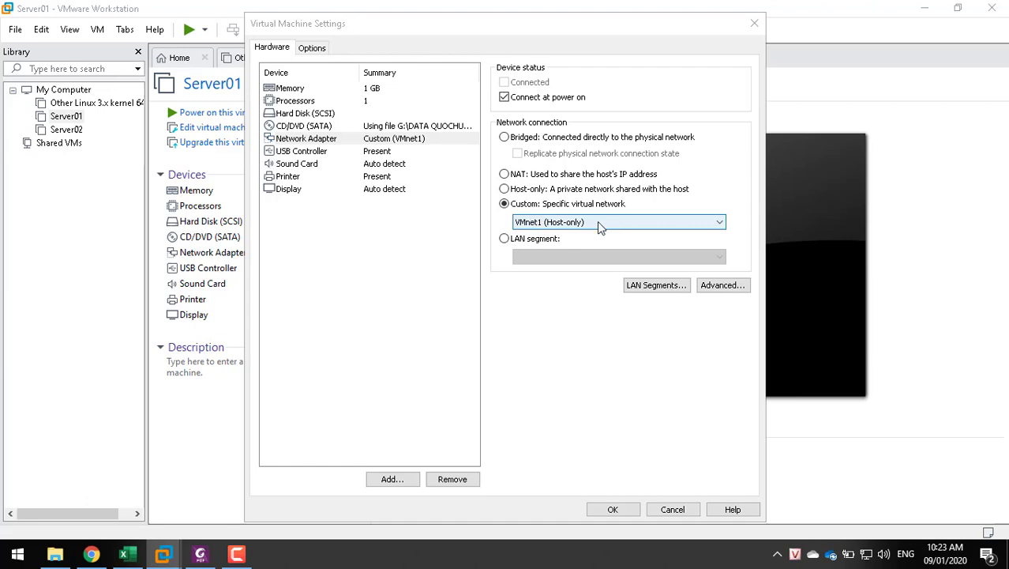
Cancel Server01's Virtual Machine Settings, leaving the network adapter on VMnet1
click(393, 139)
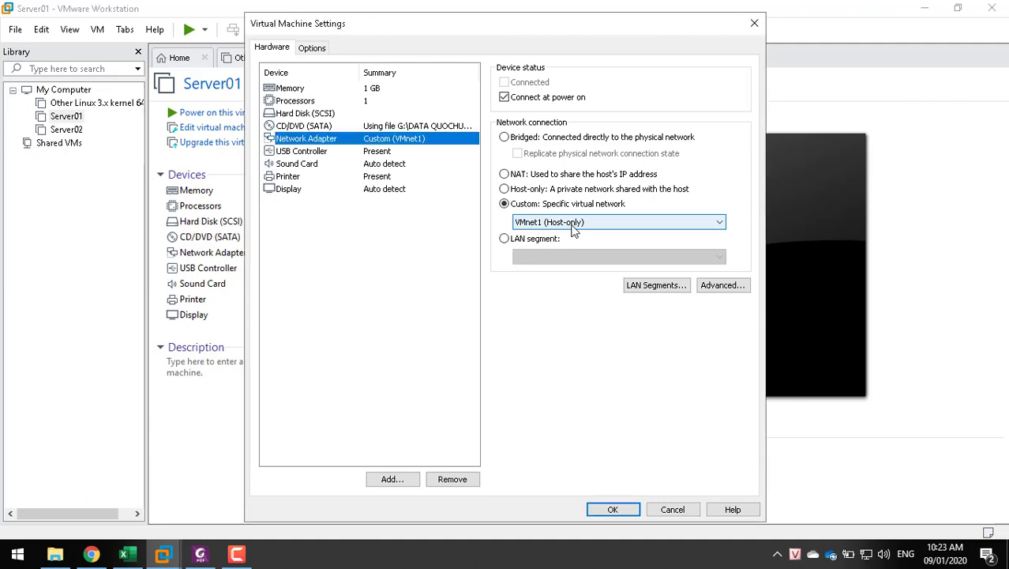
click(574, 227)
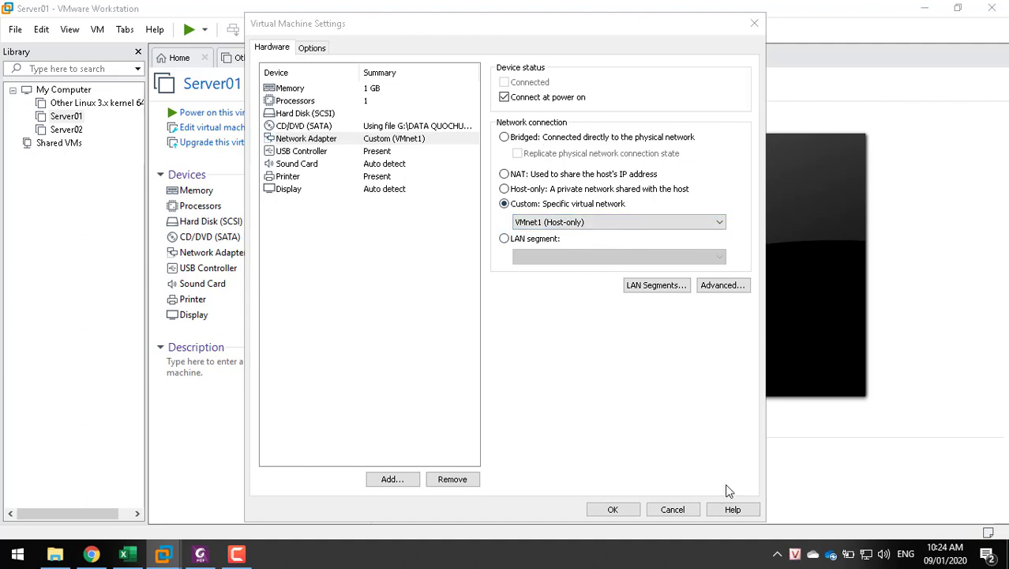
click(673, 509)
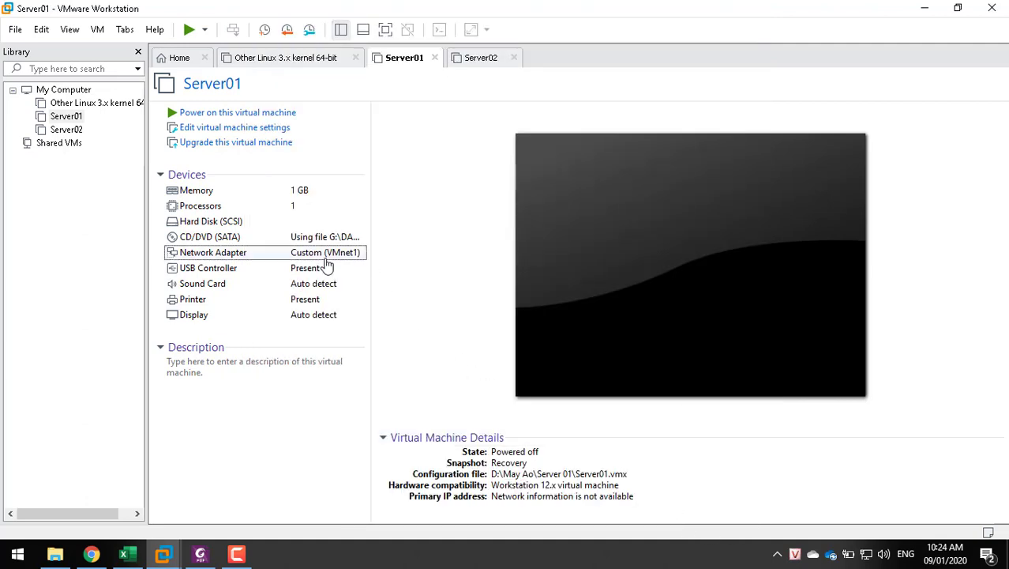
Glance at Server02's summary, then power on Server01
click(474, 58)
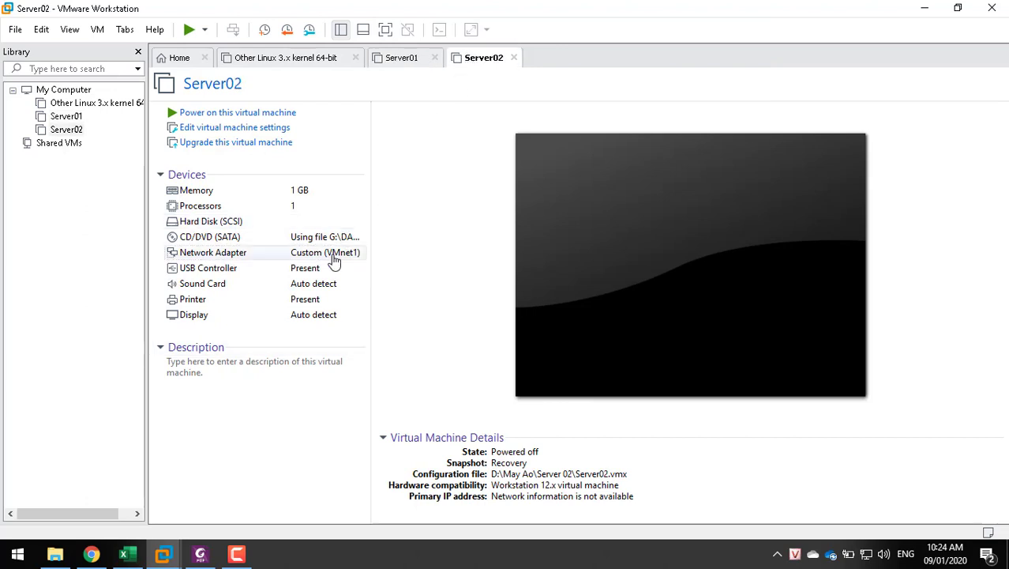
click(395, 63)
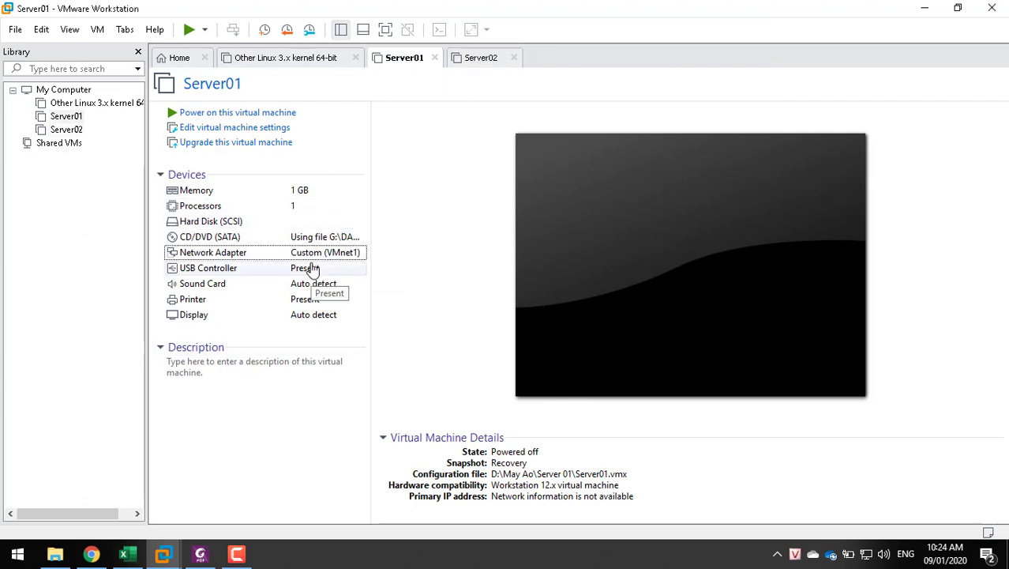
click(237, 113)
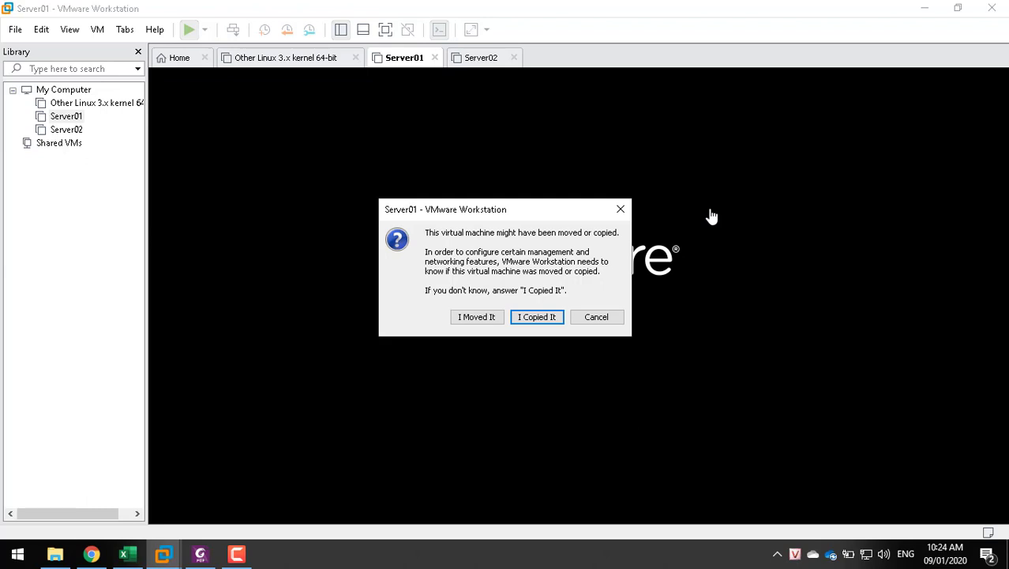
Mark Server01 as copied, then check its CD/DVD uses Windows Server 2008 x64.iso, unchanged
click(533, 316)
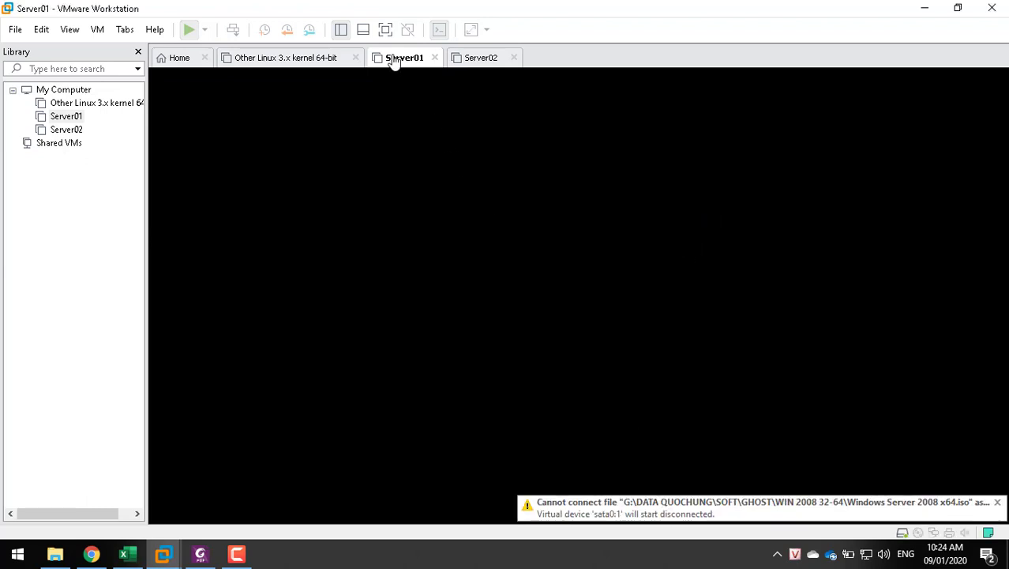
click(442, 30)
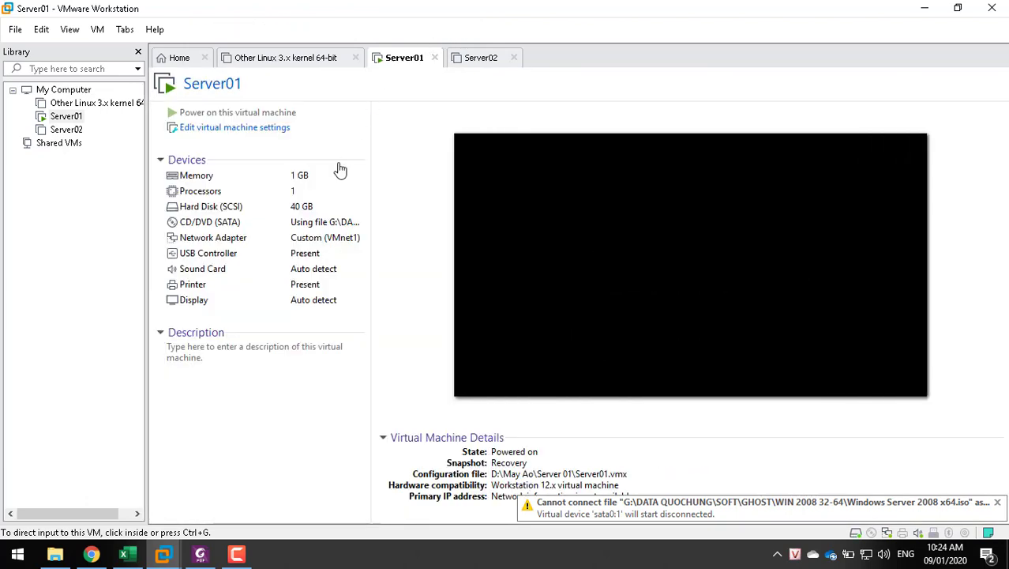
click(324, 227)
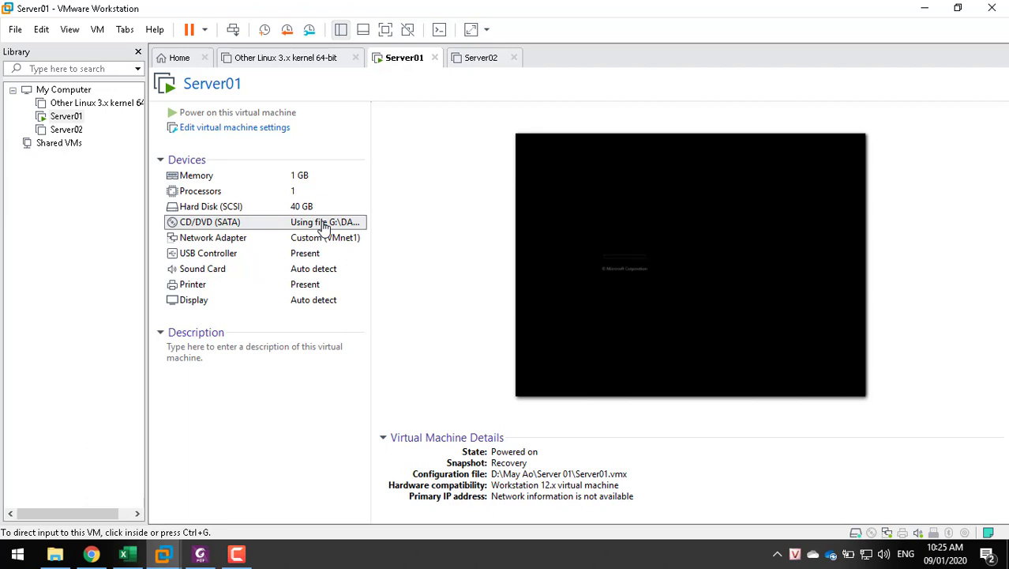
double_click(324, 222)
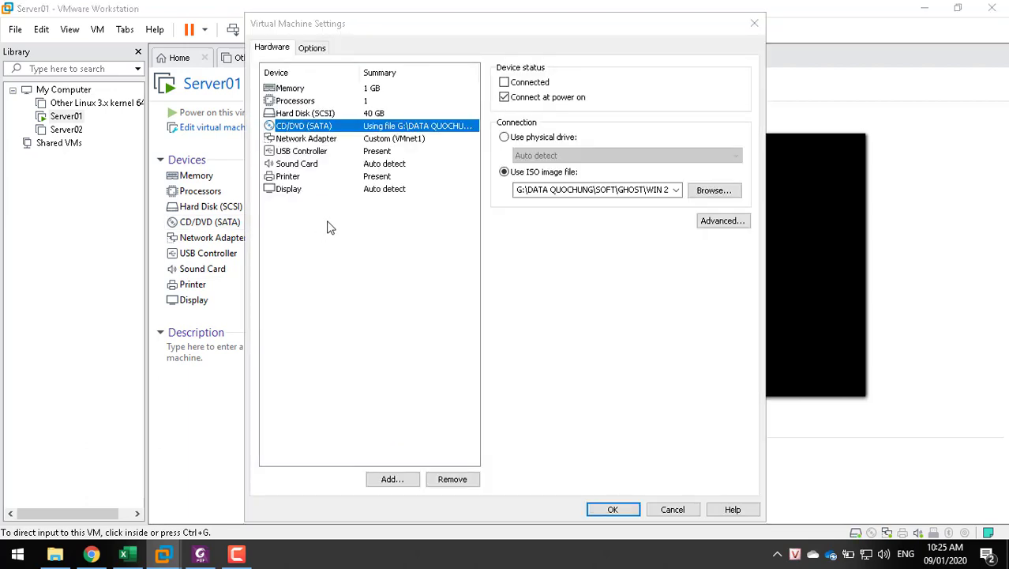
click(612, 190)
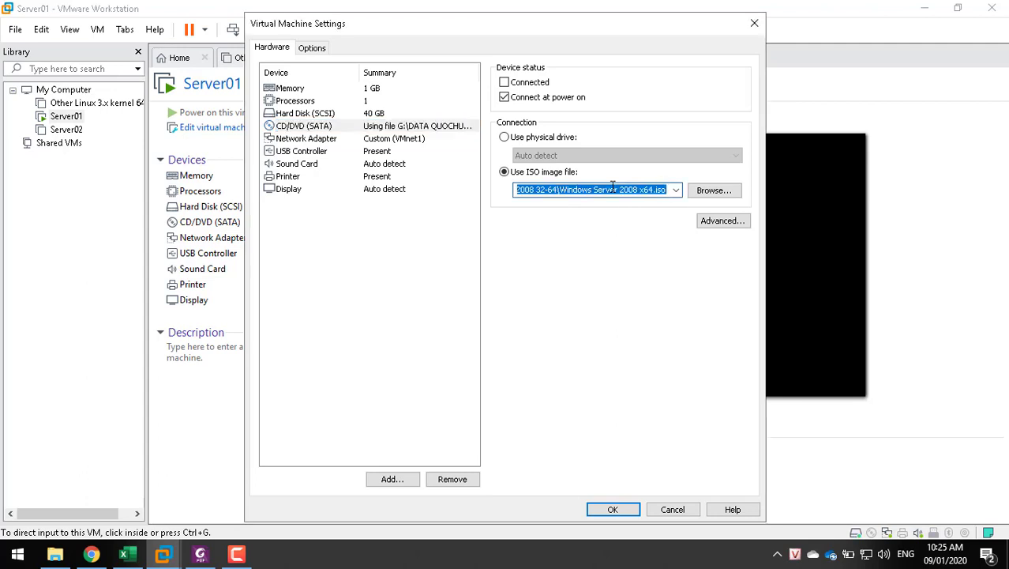
click(547, 190)
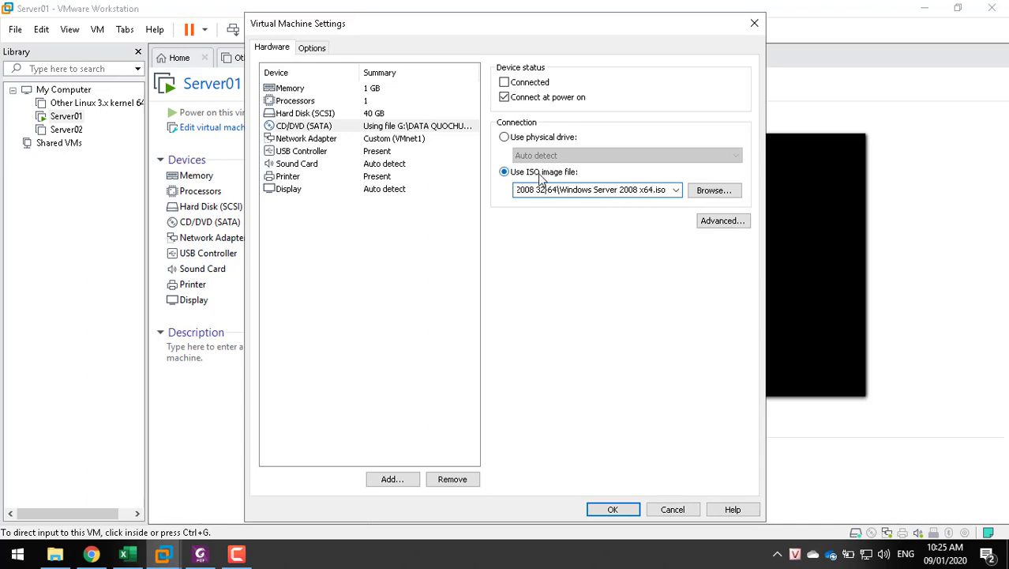
click(672, 509)
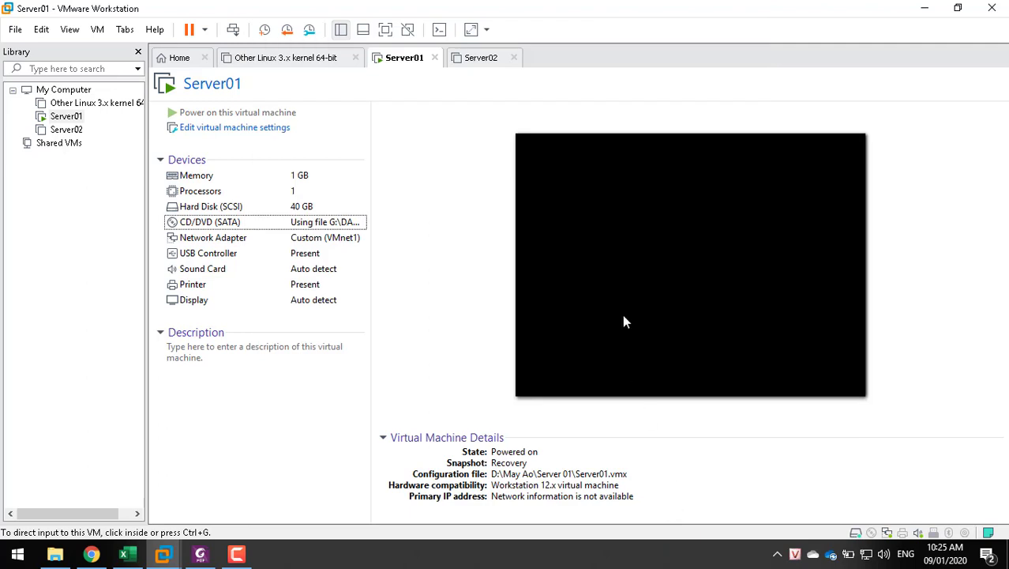
Start Server02 as a copied machine and return to Server01's console at the logon screen
click(581, 303)
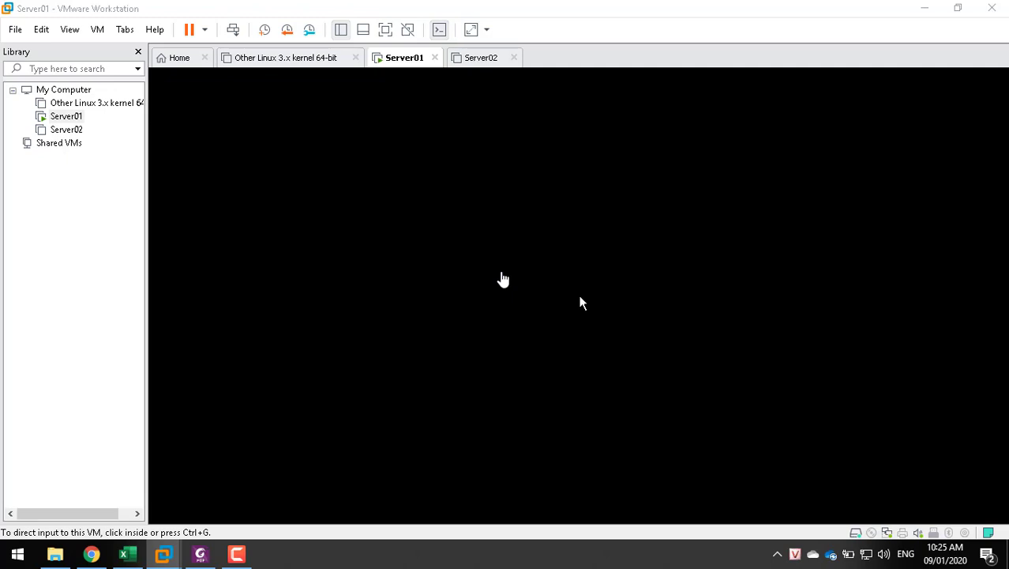
click(476, 67)
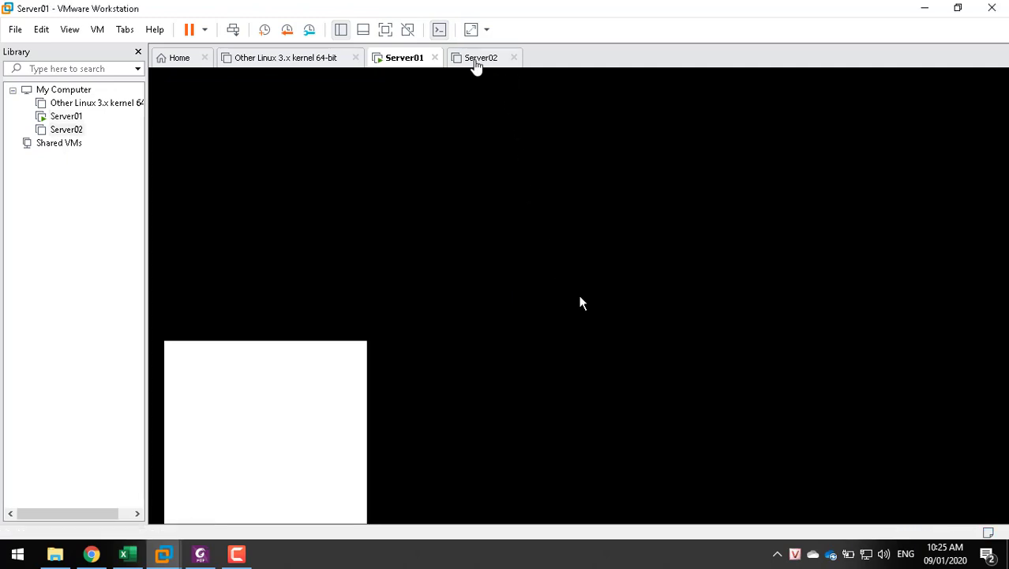
click(401, 63)
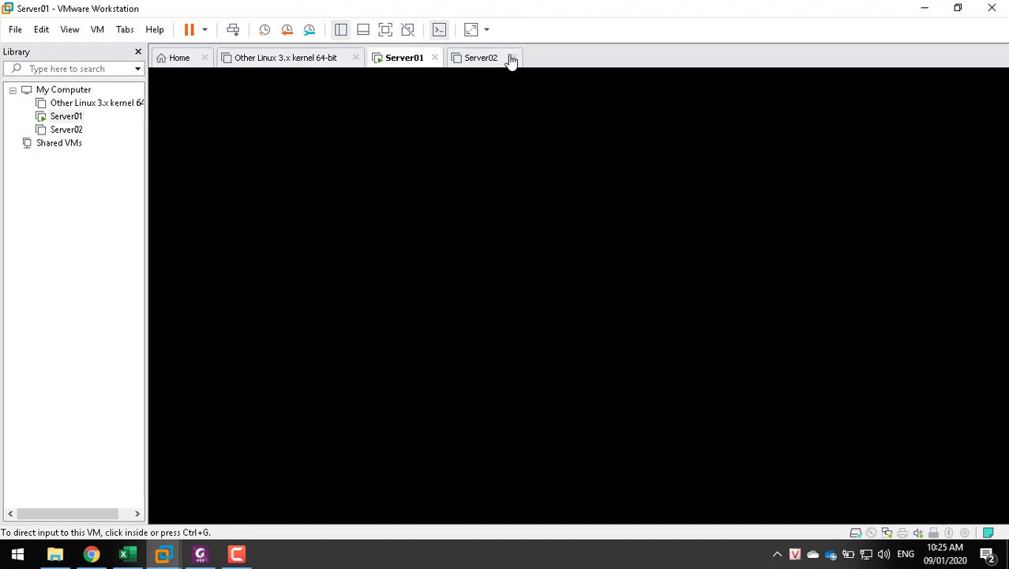
click(478, 58)
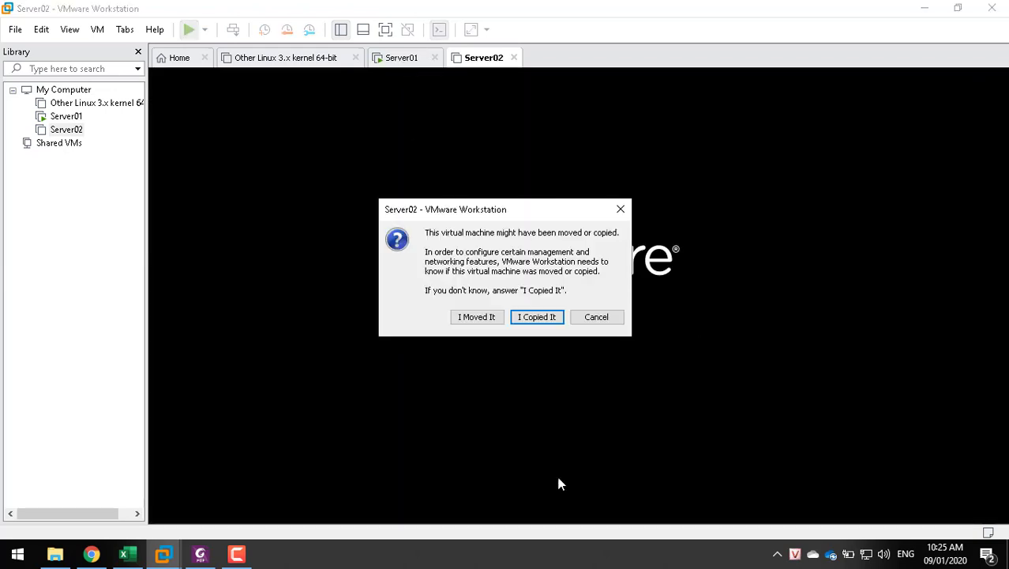
click(529, 316)
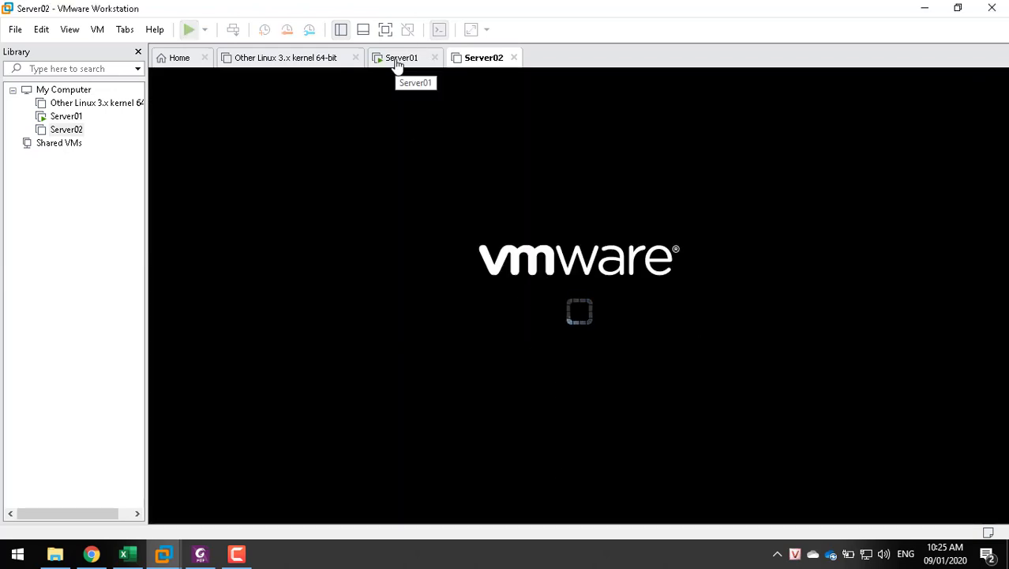
click(397, 63)
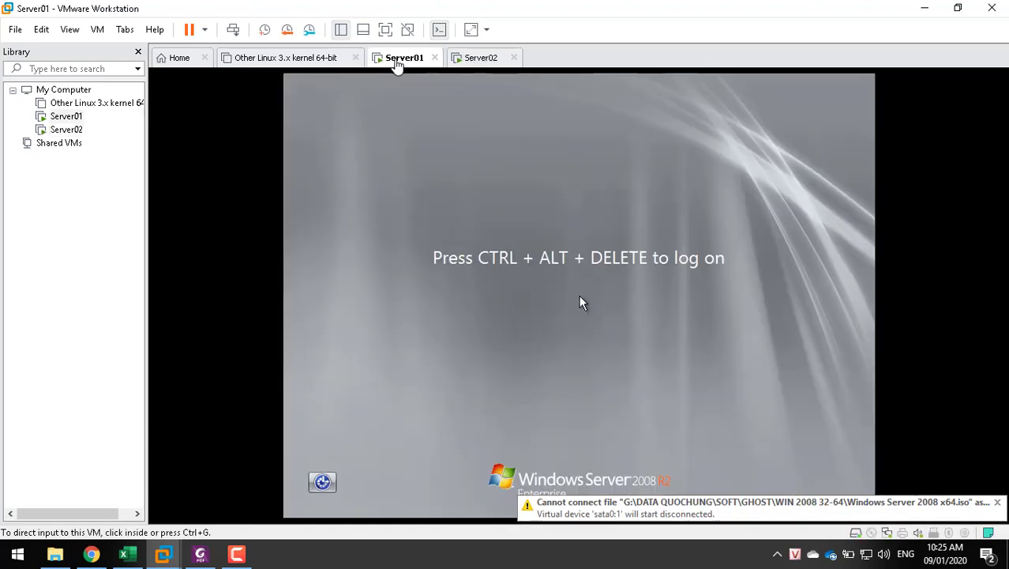
Log on to Server01 as Administrator with Ctrl+Alt+Insert and the password
click(773, 406)
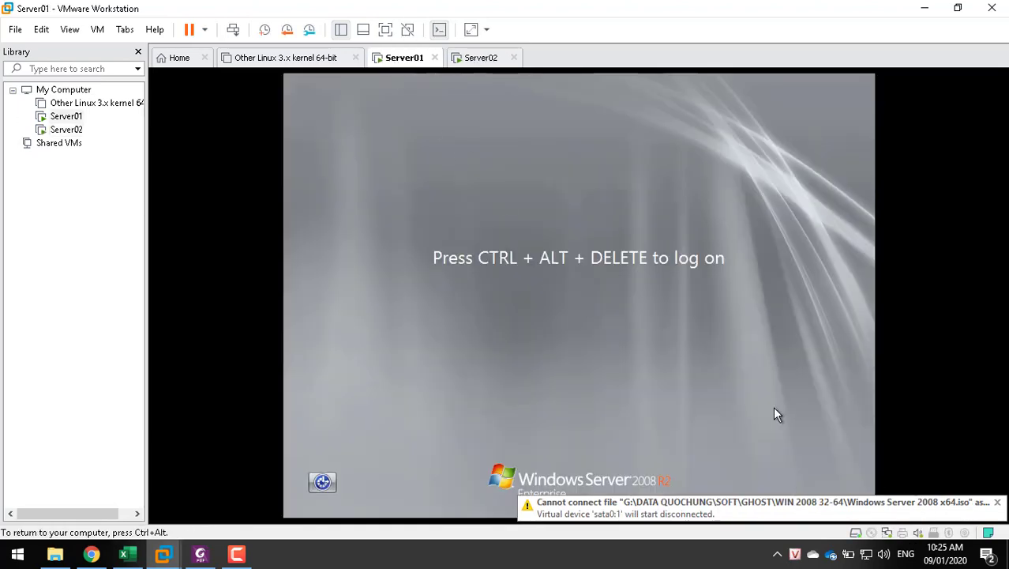
key(ctrl+alt+Insert)
text(****)
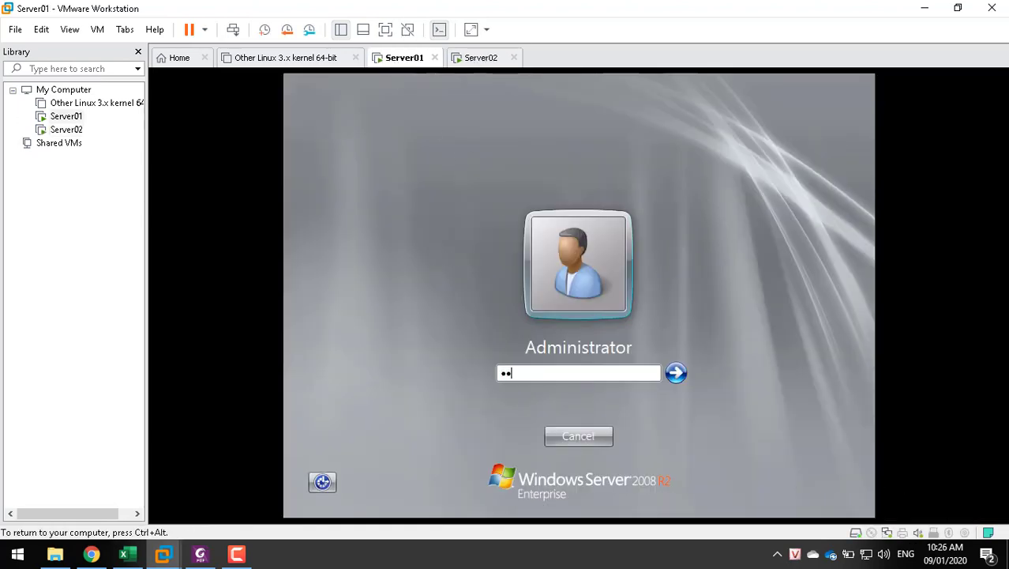
key(Return)
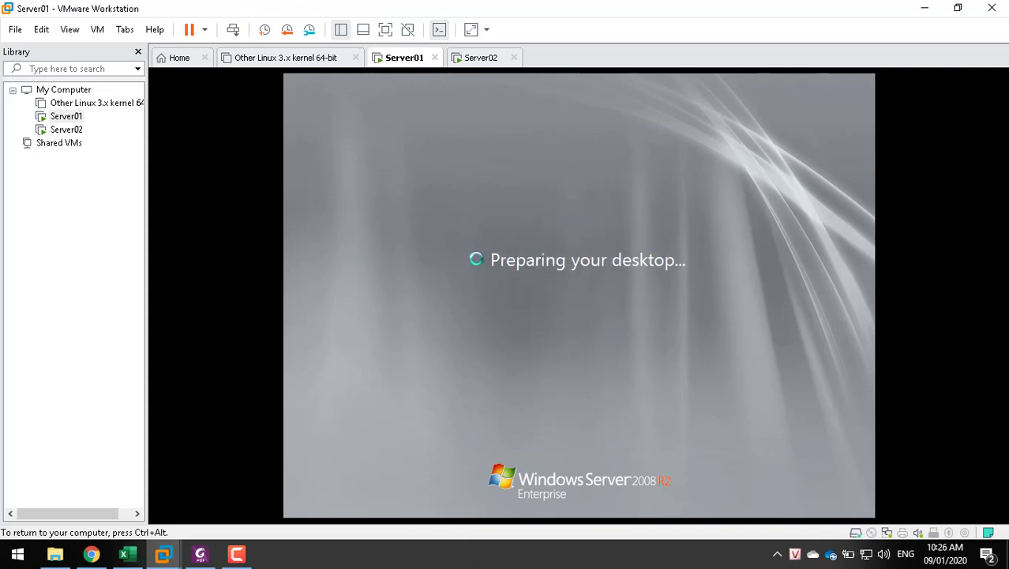
key(ctrl+alt)
click(472, 61)
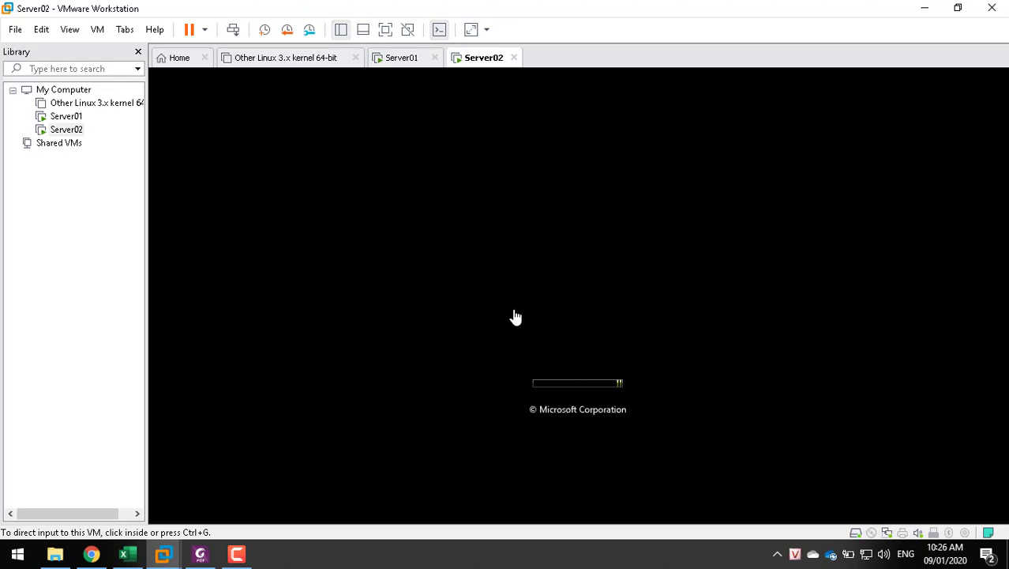
click(407, 60)
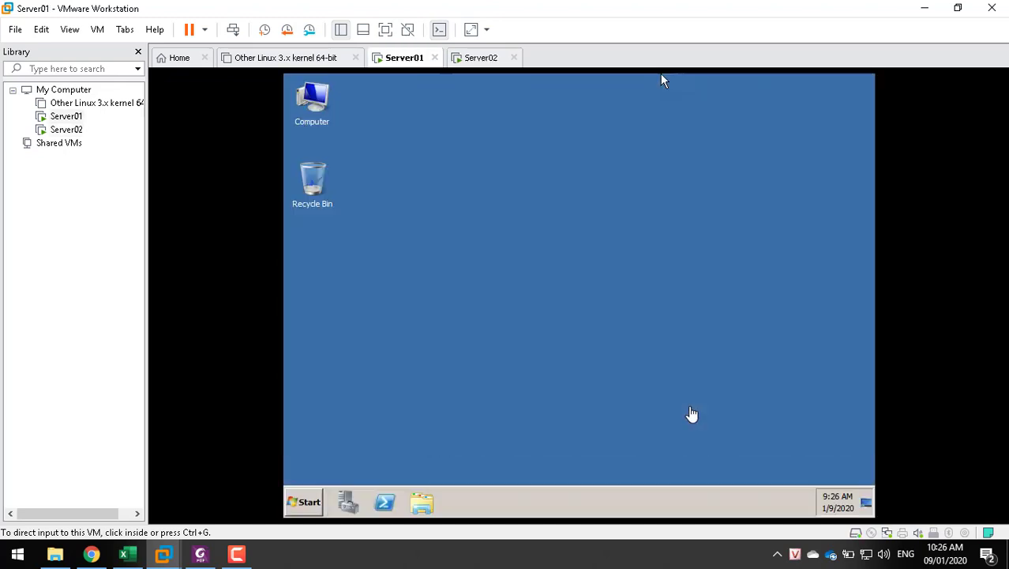
Open Network and Sharing Center from the Start menu's Network properties
click(641, 380)
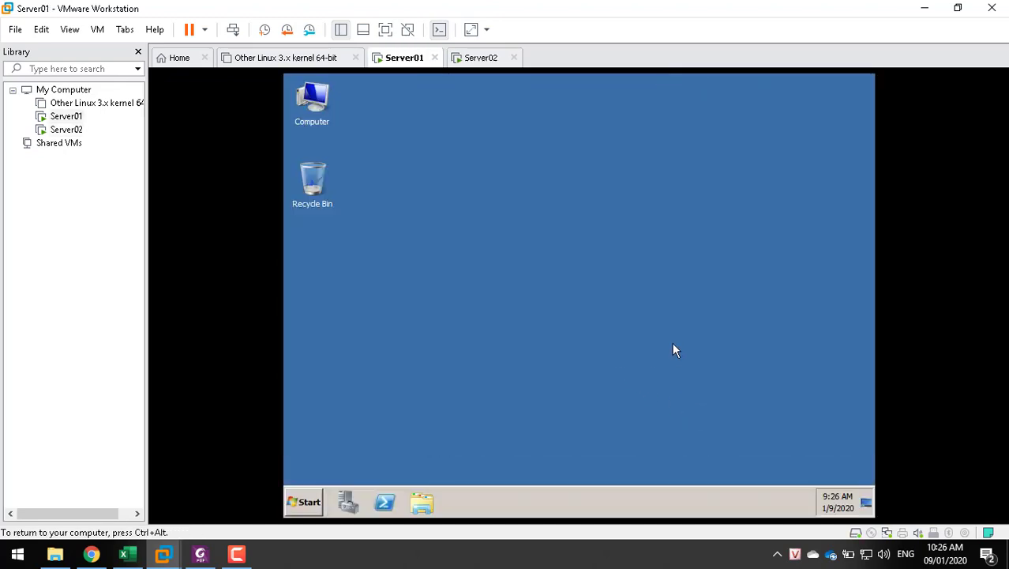
click(312, 512)
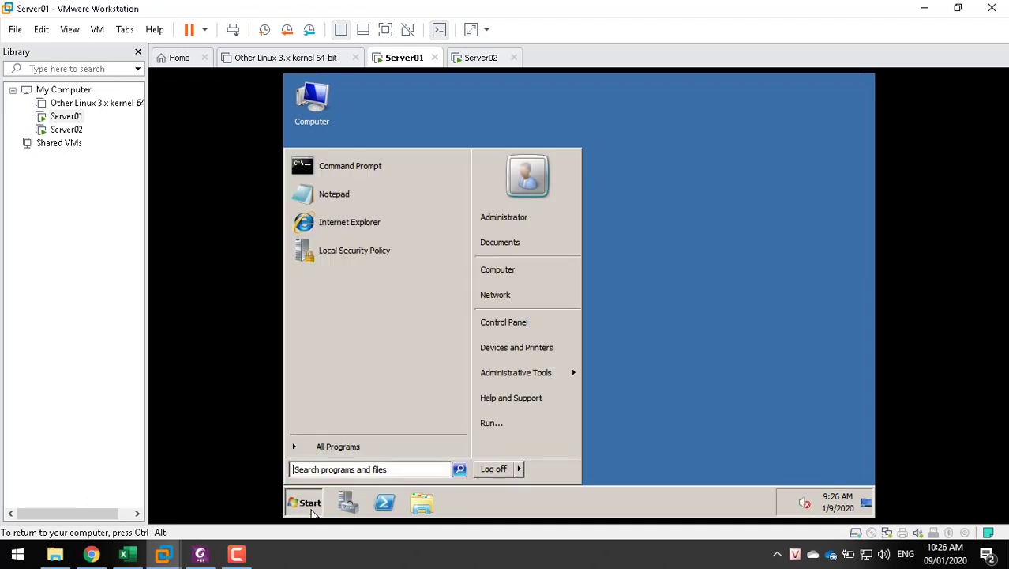
right_click(497, 291)
click(539, 350)
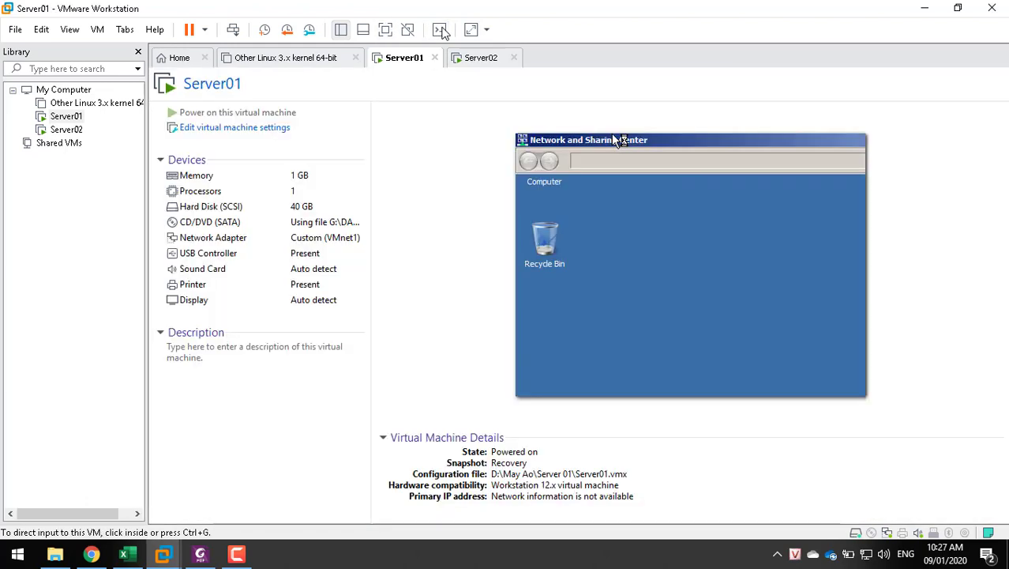
click(440, 30)
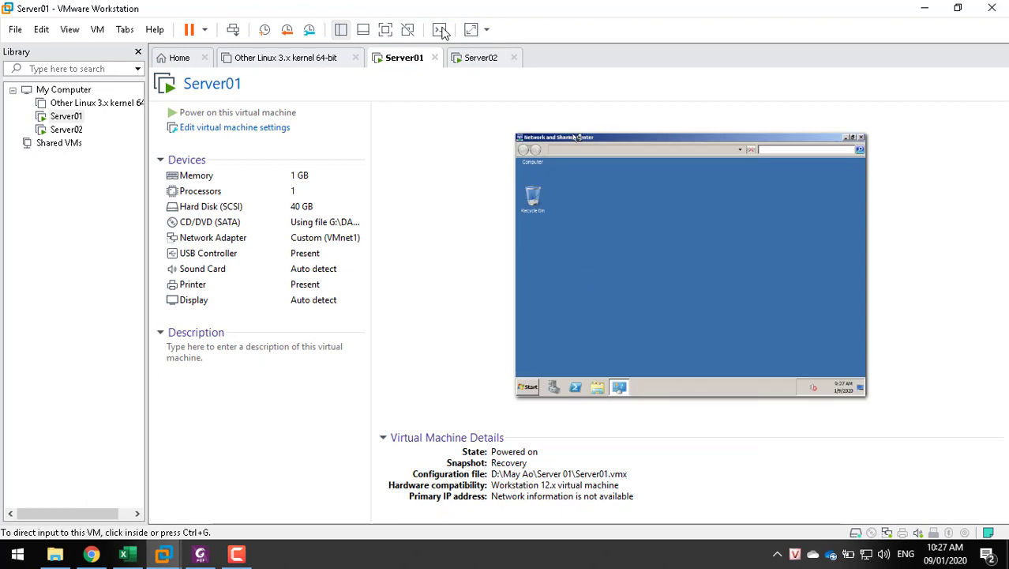
Open Server01's Local Area Connection status, dismissing the VMware Tools reminder
click(440, 30)
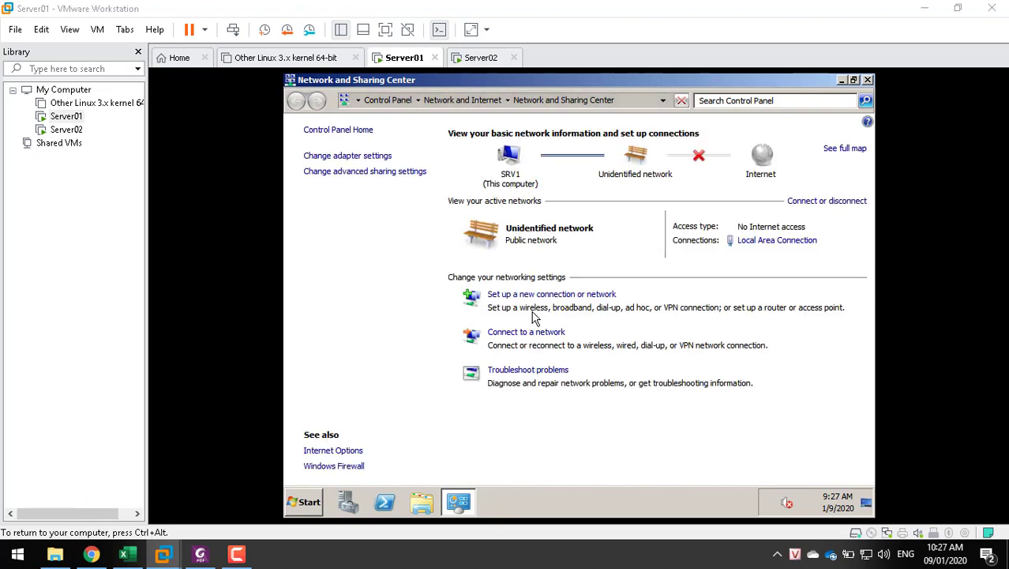
click(762, 247)
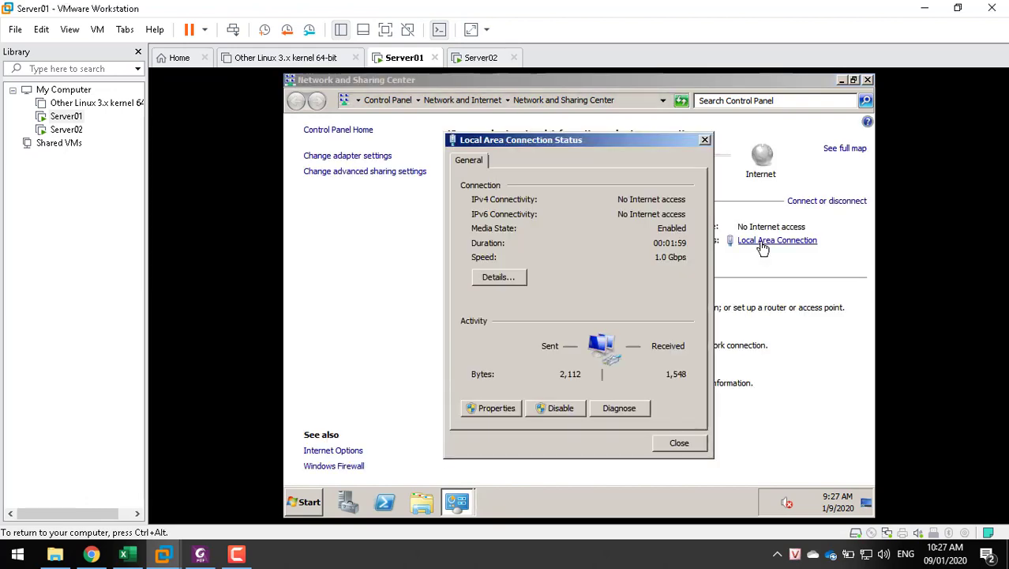
click(499, 408)
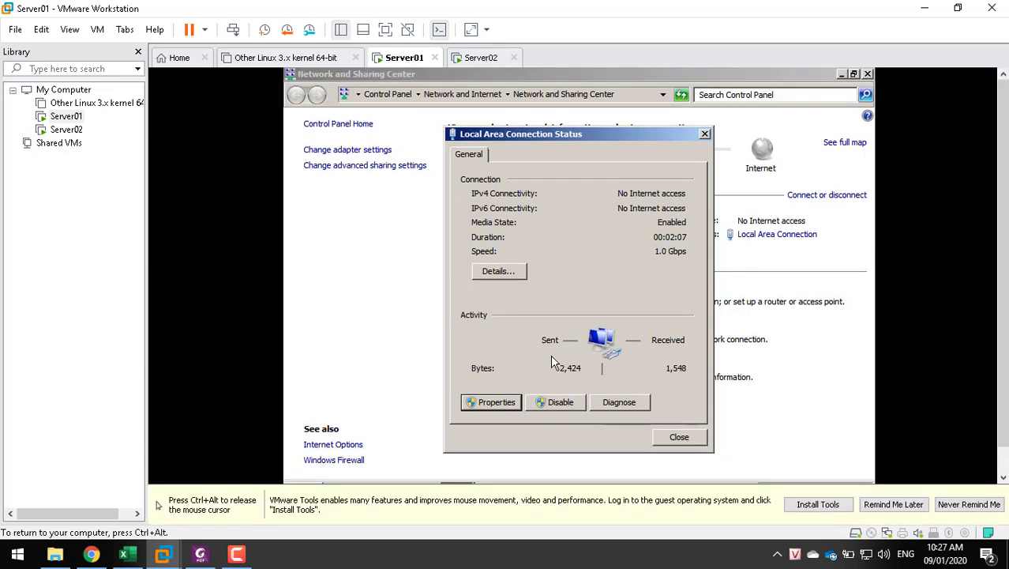
key(ctrl+alt)
click(900, 506)
click(902, 509)
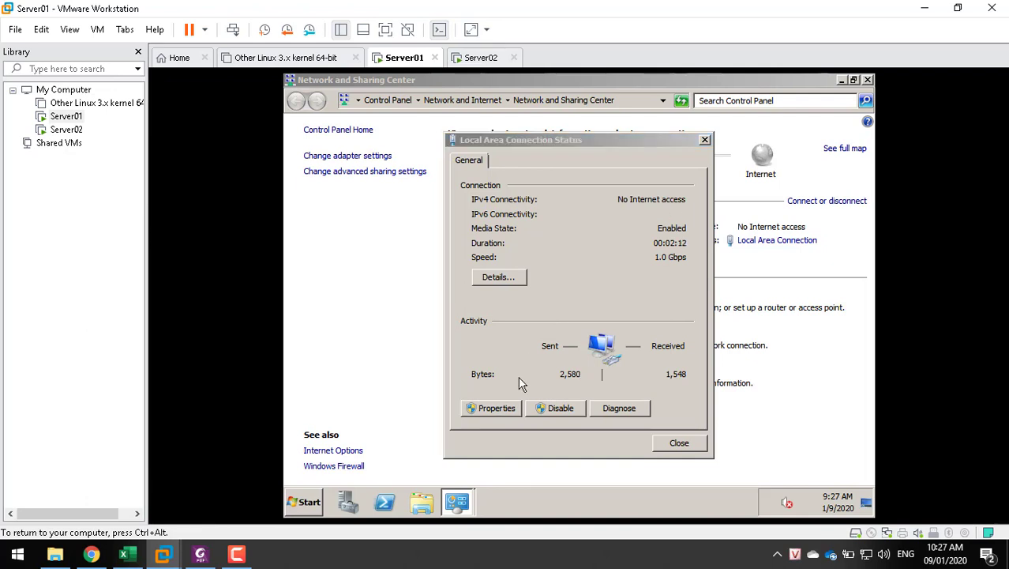
Confirm IPv4 obtains addresses automatically, then cancel both property dialogs
click(486, 409)
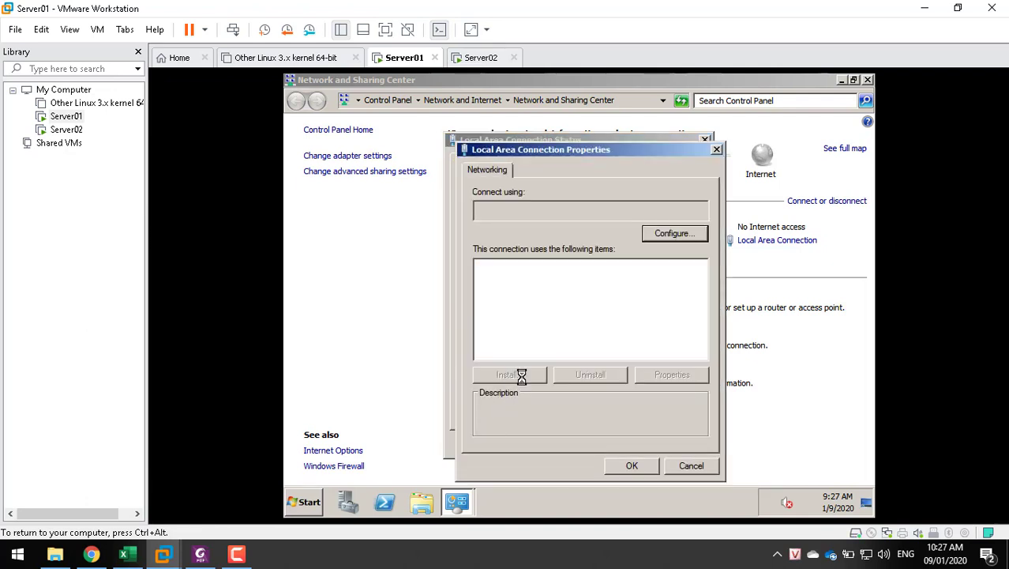
double_click(546, 316)
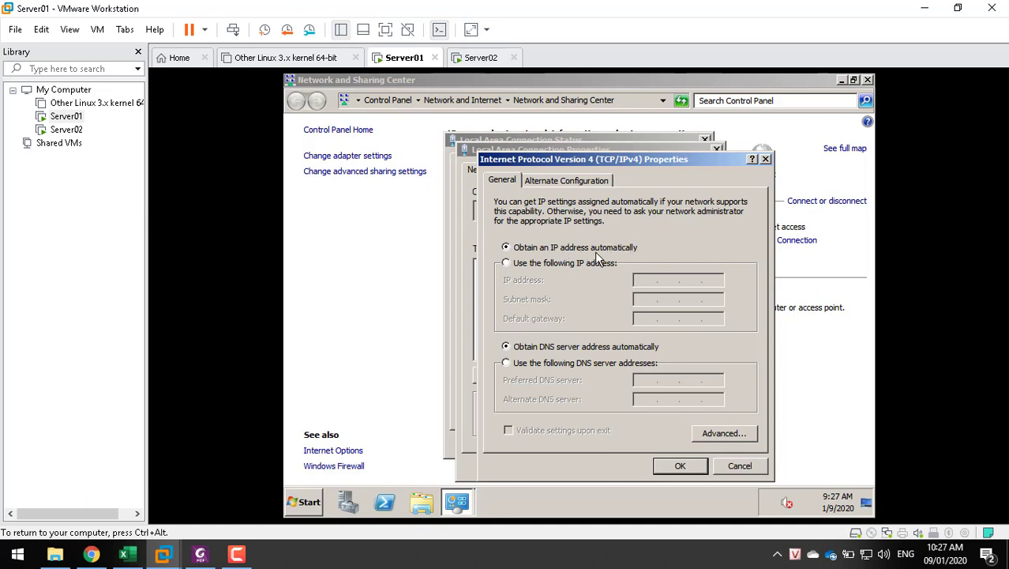
click(734, 468)
click(692, 469)
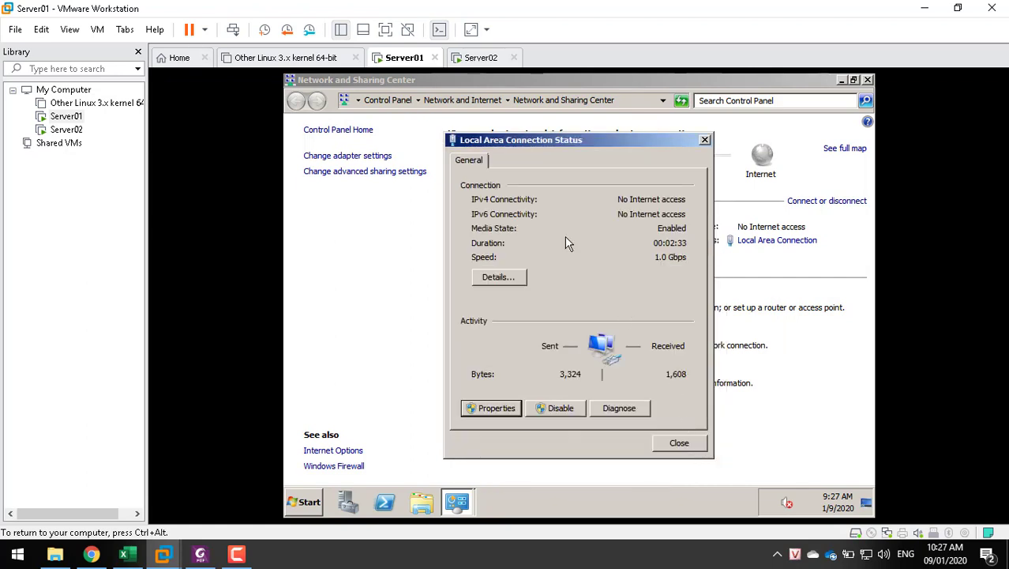
Show the connection details with IPv4 192.168.157.131 and compare with the Virtual Network Editor
click(484, 277)
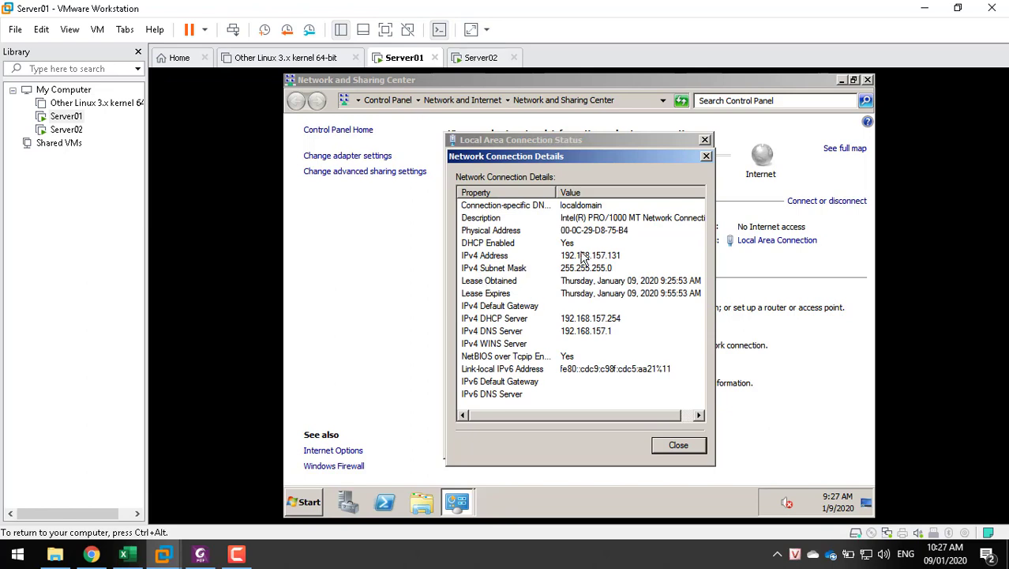
click(622, 257)
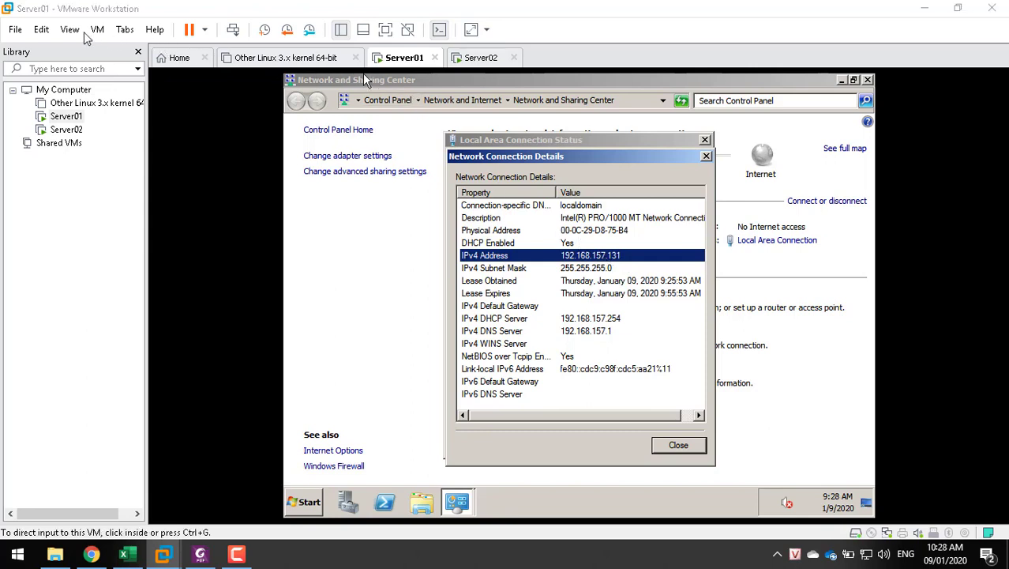
click(42, 31)
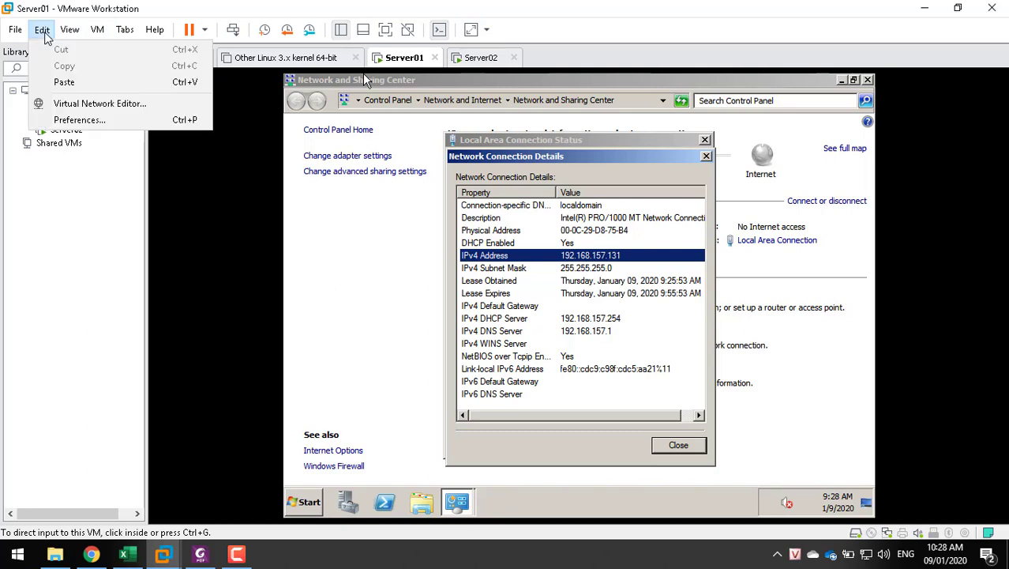
click(65, 103)
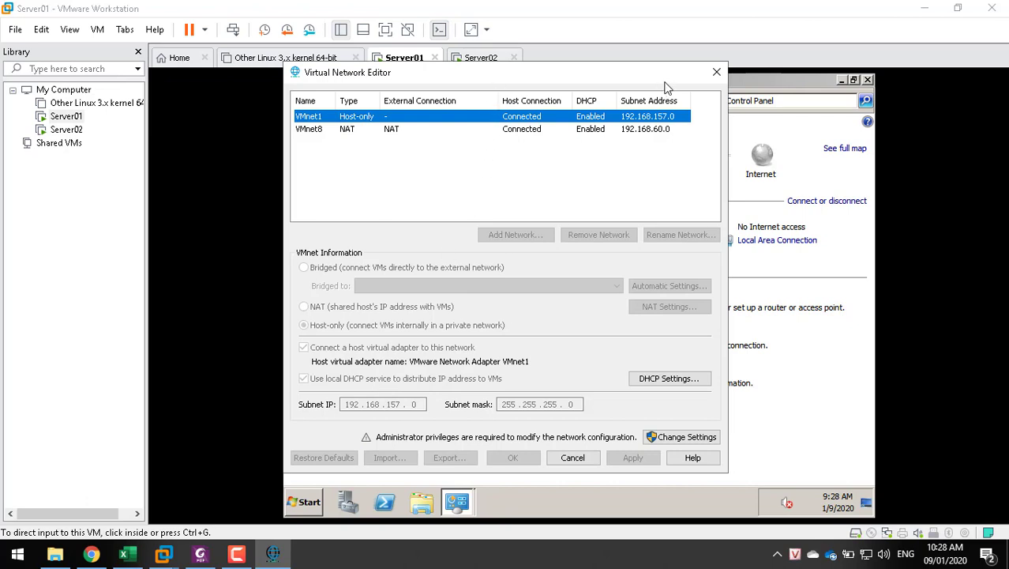
click(715, 74)
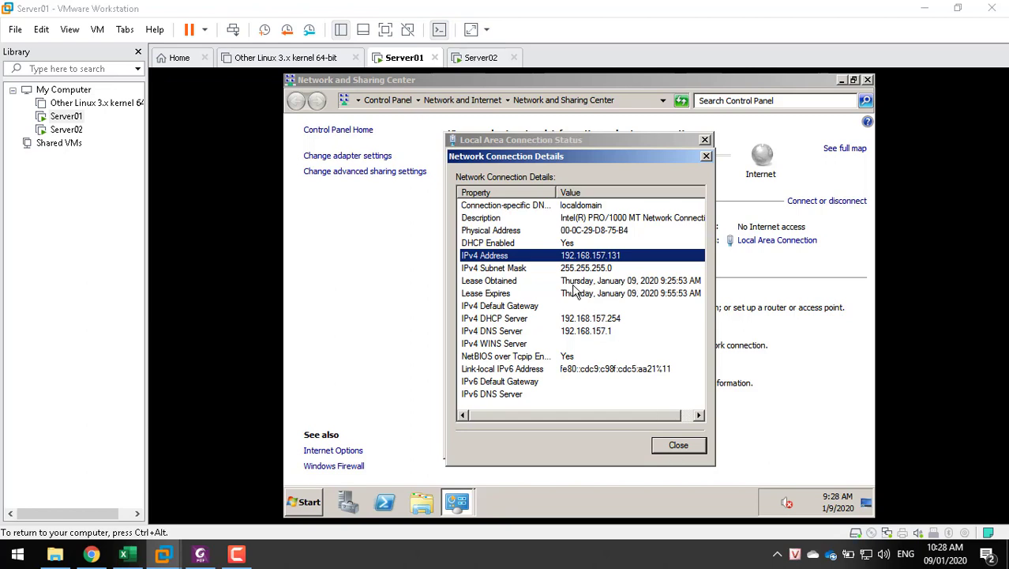
Reopen the Virtual Network Editor to recheck VMnet1's 192.168.157.0 subnet, then close it
click(42, 29)
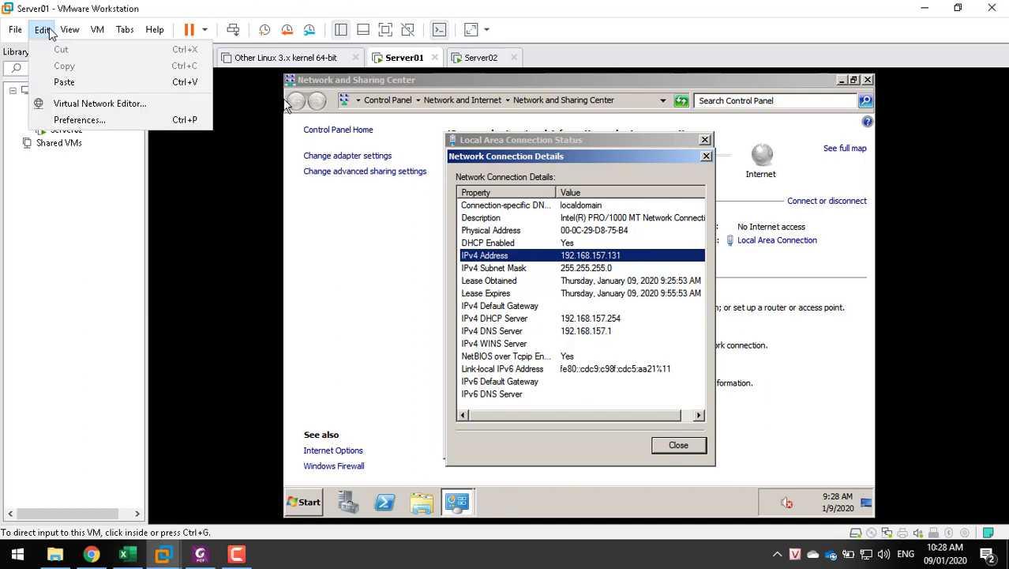
click(67, 103)
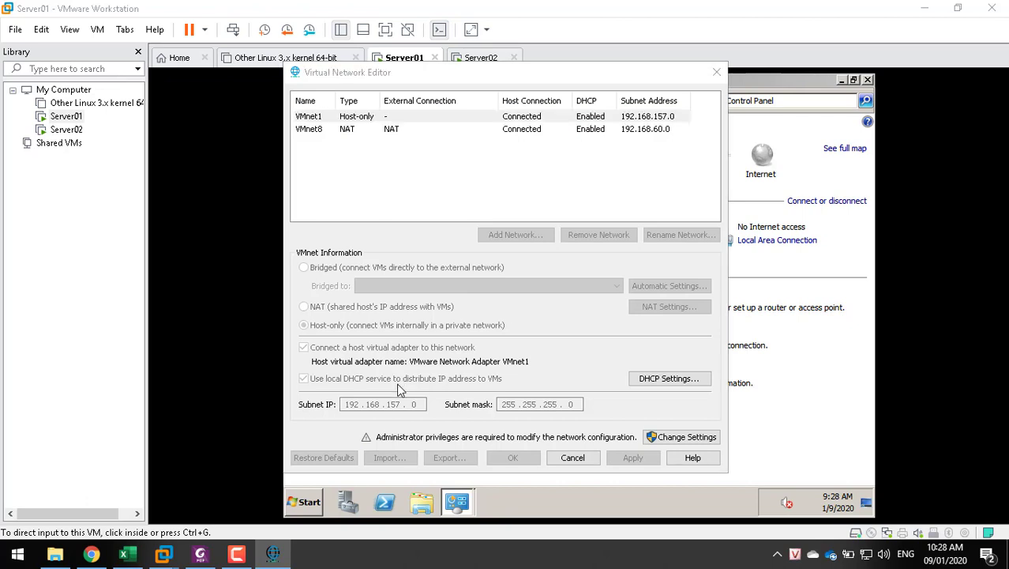
click(577, 459)
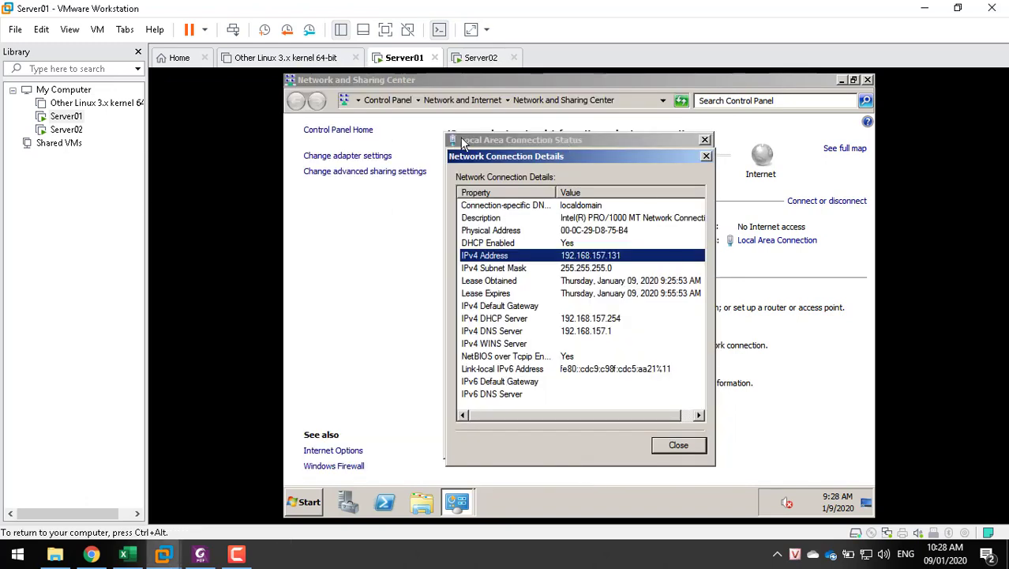
key(ctrl+alt)
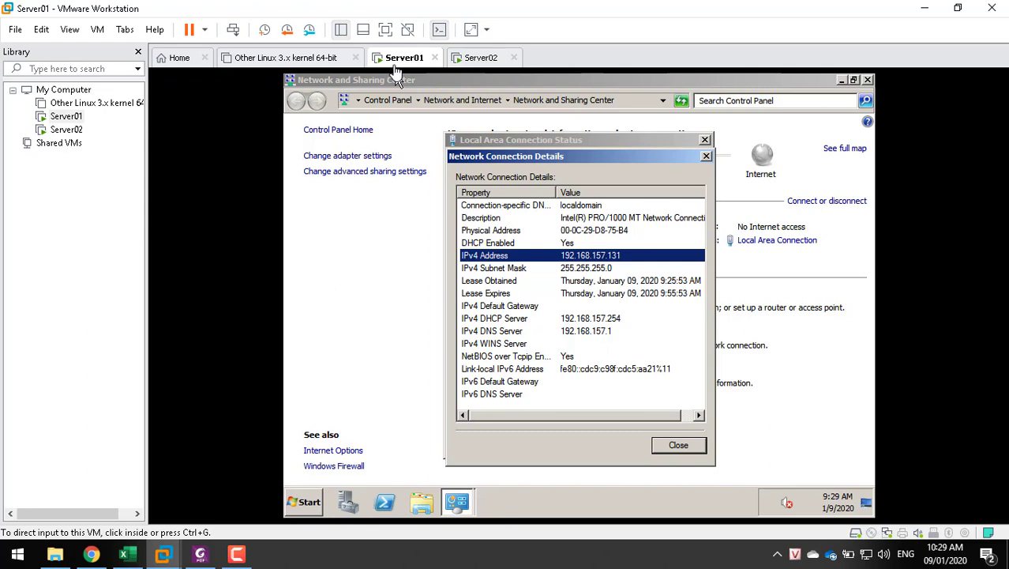
Log on to Server02 as administrator with Ctrl+Alt+Insert and the password
click(480, 57)
click(581, 296)
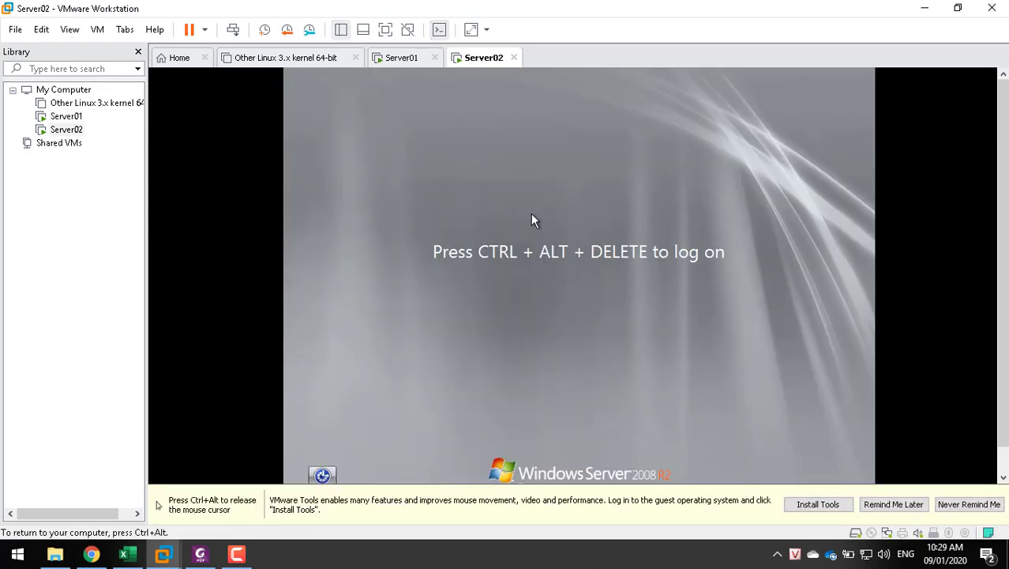
key(ctrl+alt+Insert)
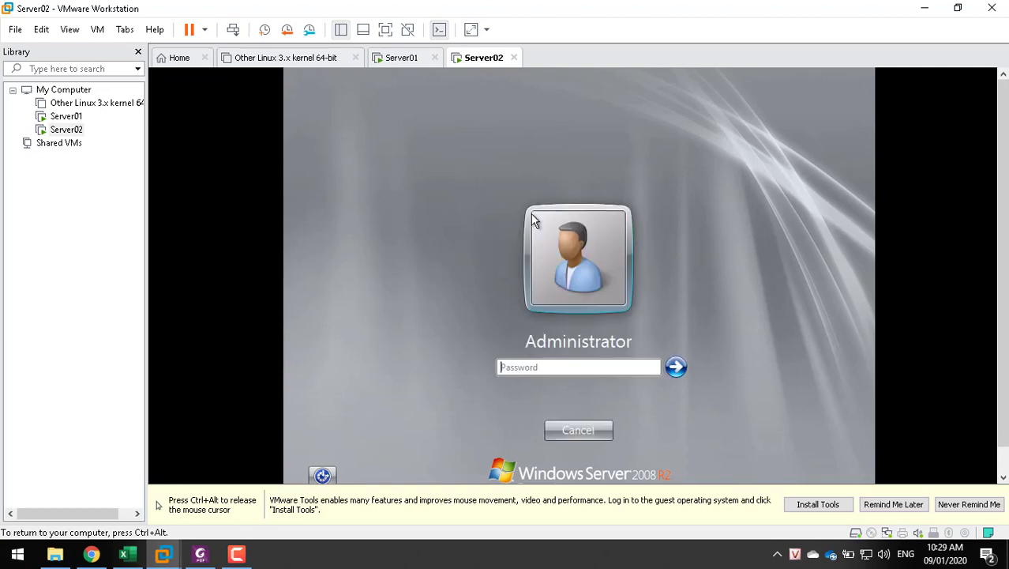
text(••••)
key(Return)
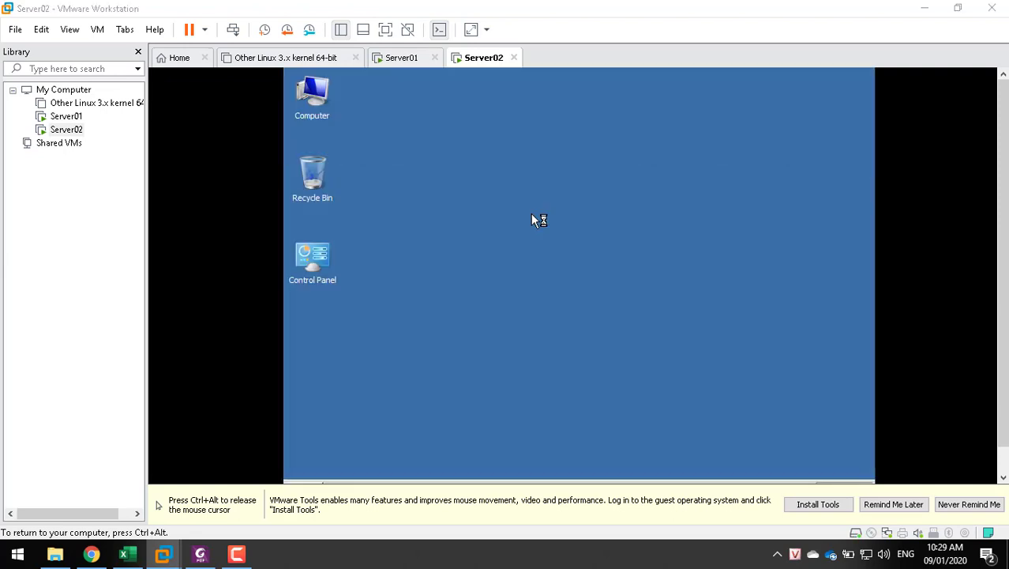
Dismiss the VMware Tools reminder and open Server02's Network and Sharing Center
key(ctrl+alt)
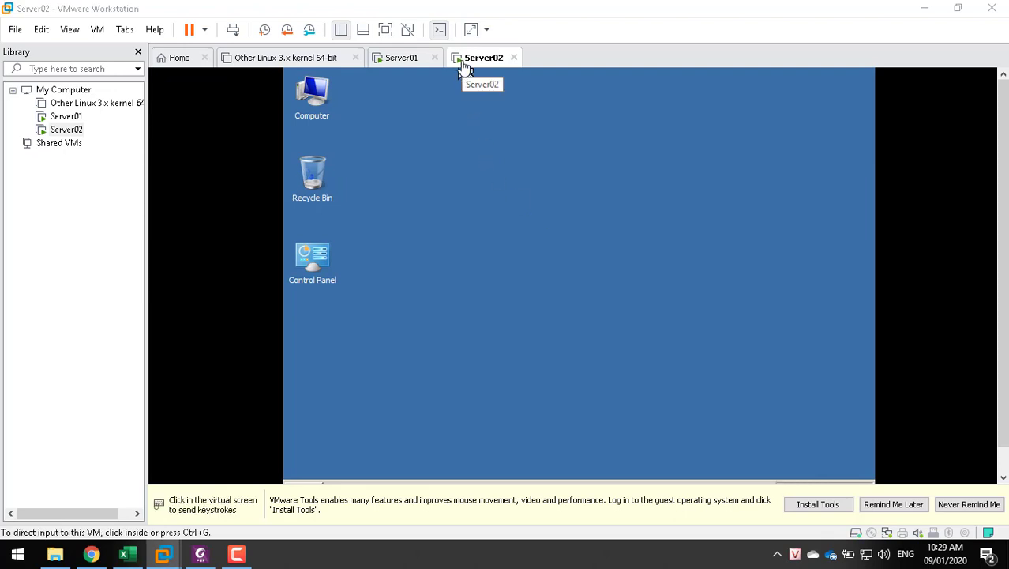
click(893, 505)
click(890, 510)
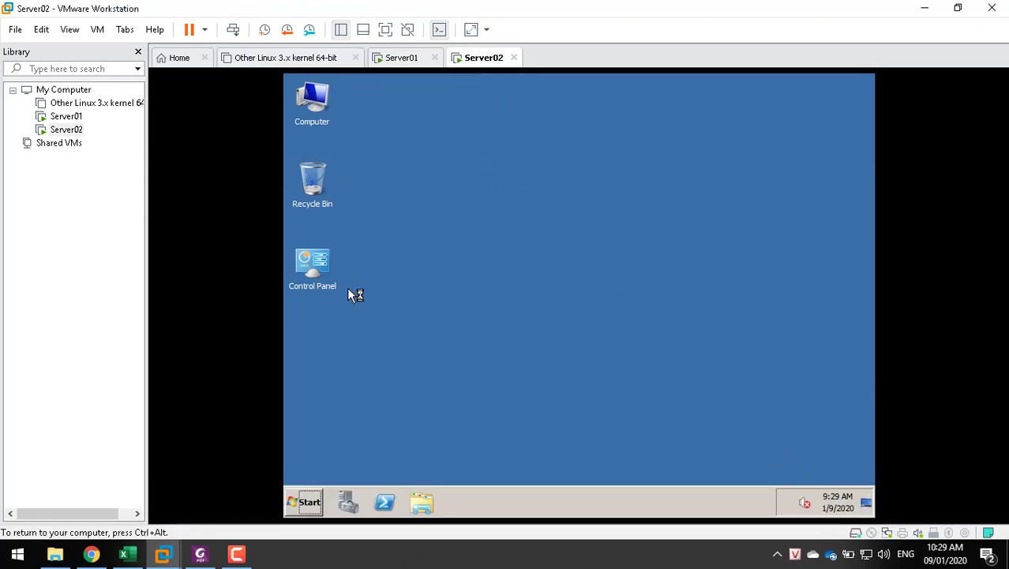
click(313, 502)
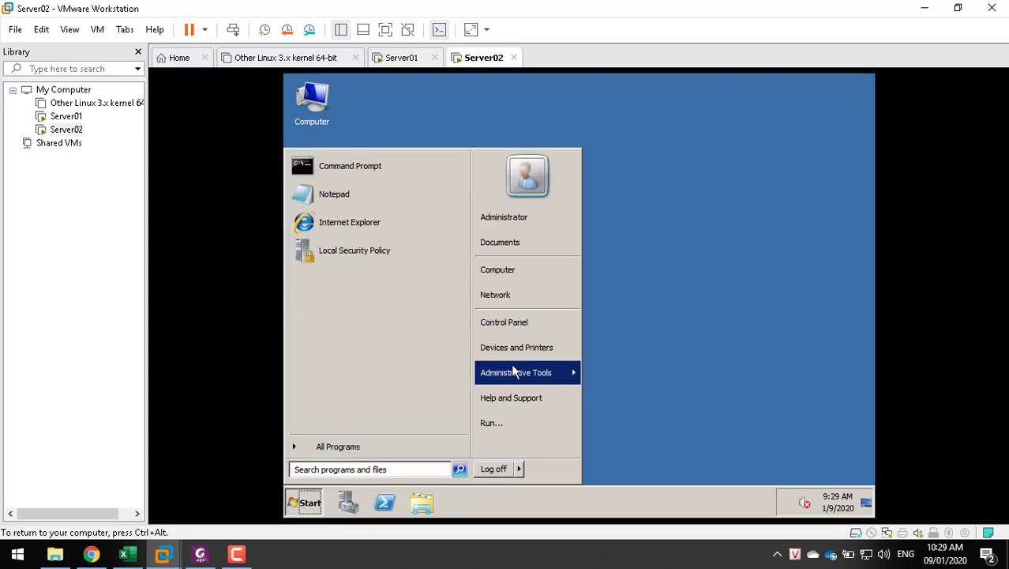
right_click(506, 294)
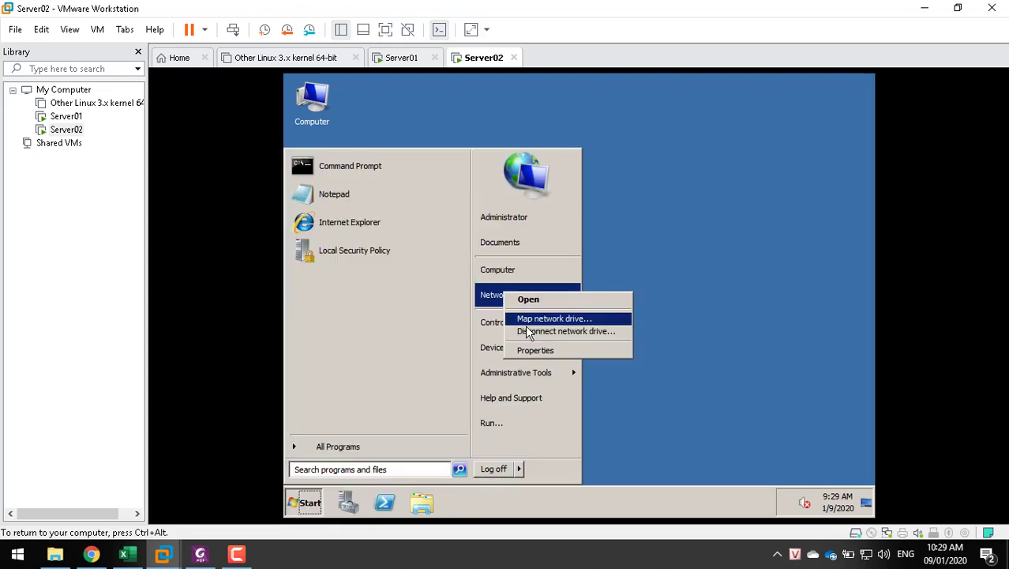
click(536, 350)
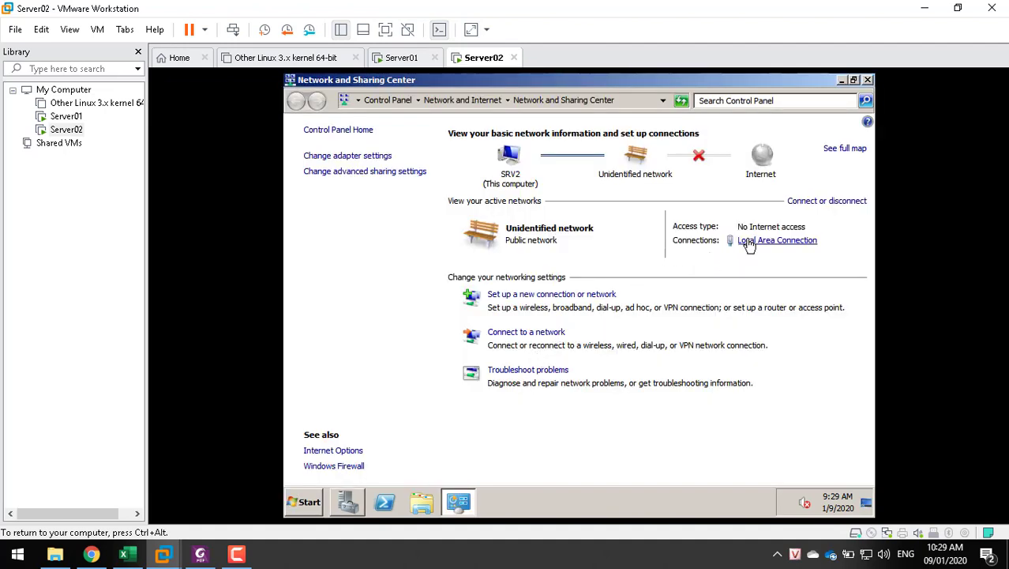
Review Server02's automatic IPv4 settings and open the Virtual Network Editor showing VMnet1 on 192.168.157.0
click(760, 241)
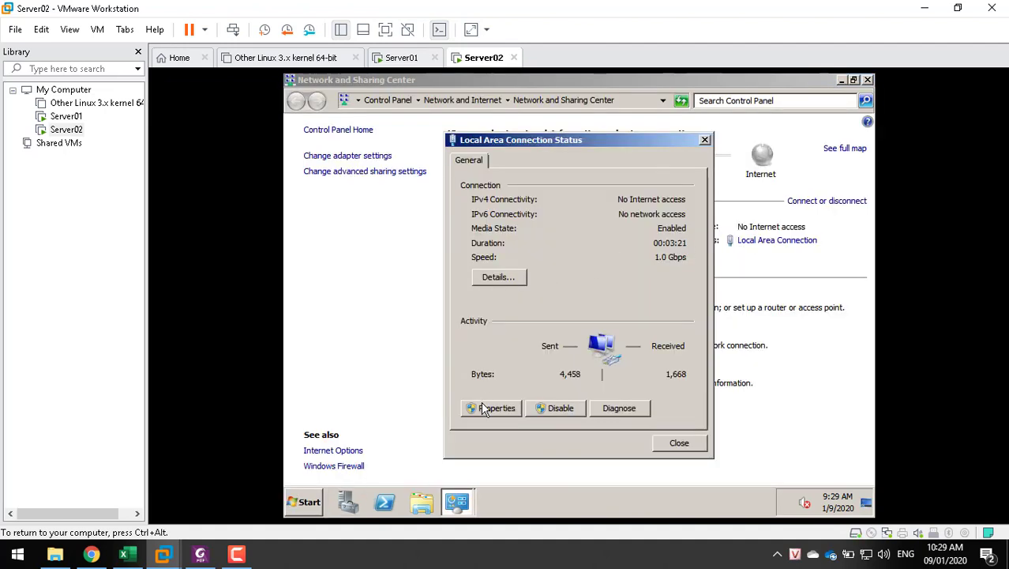
click(478, 408)
double_click(585, 314)
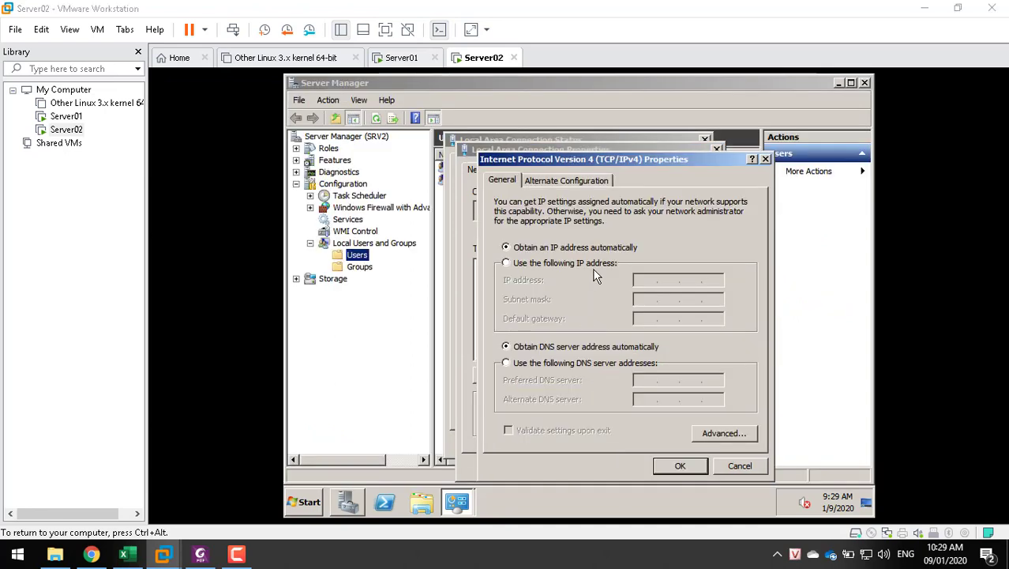
click(41, 29)
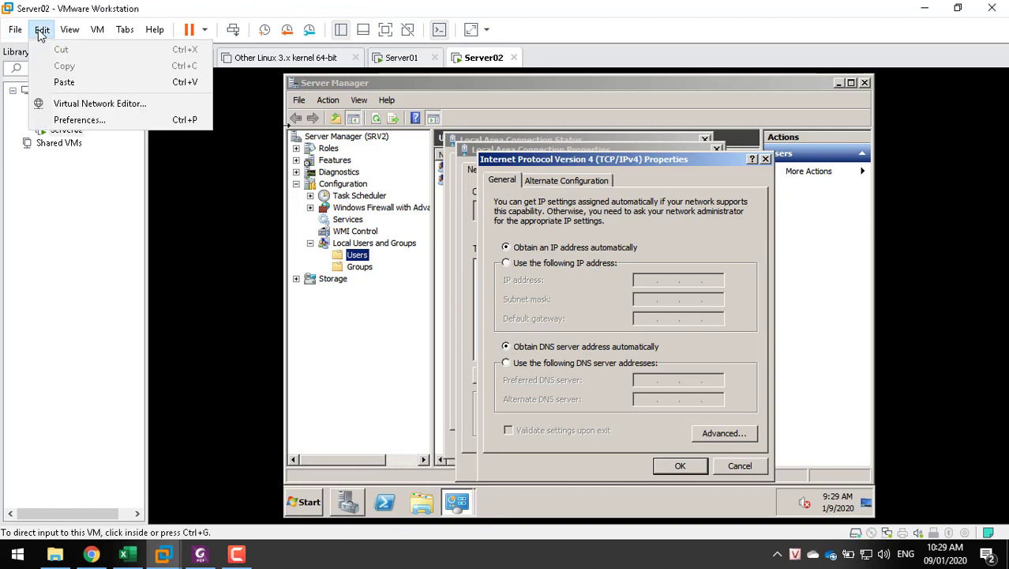
click(67, 104)
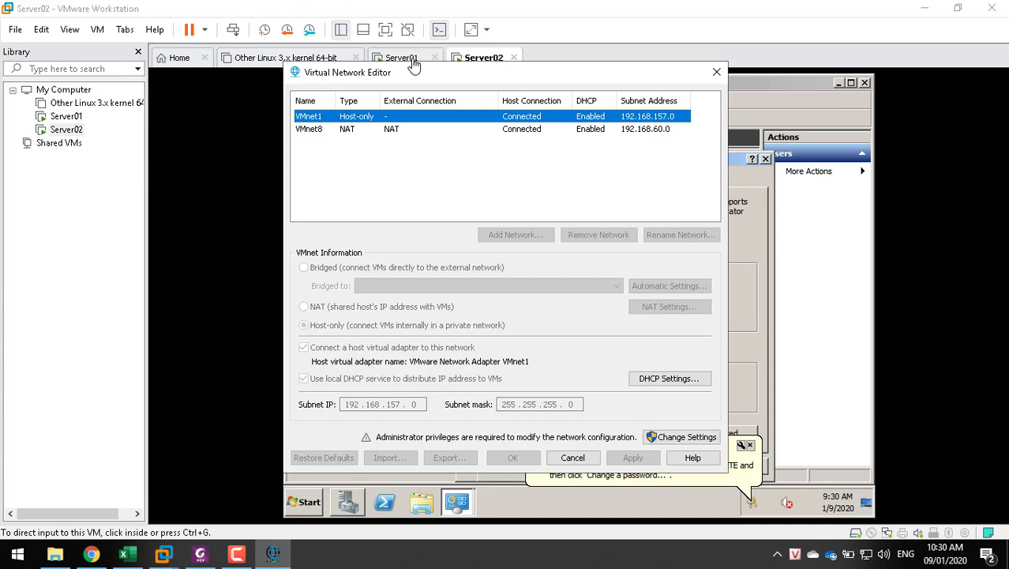
With administrator rights, uncheck 'Use local DHCP service' for VMnet1 and apply
click(414, 65)
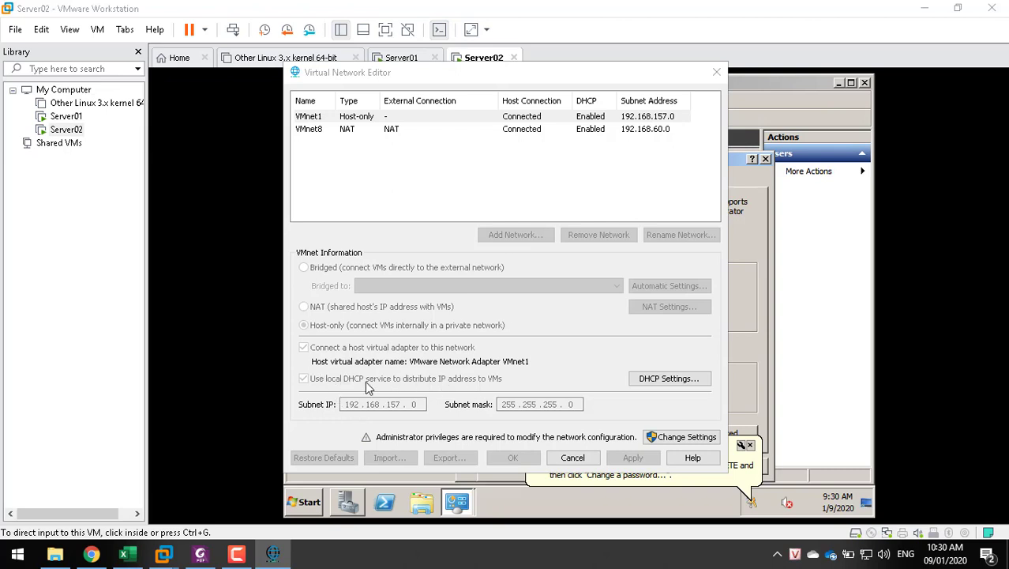
click(686, 436)
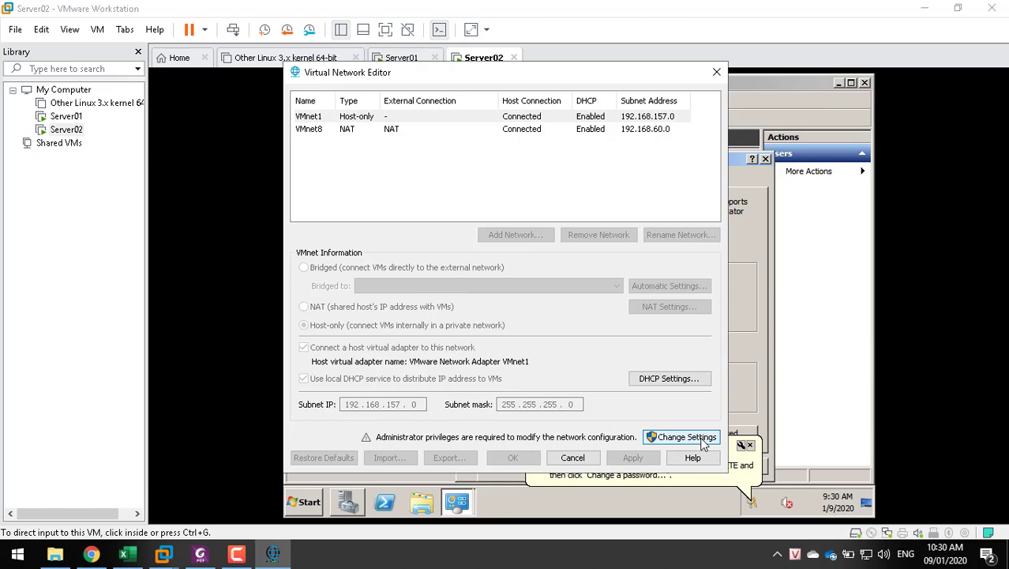
click(702, 444)
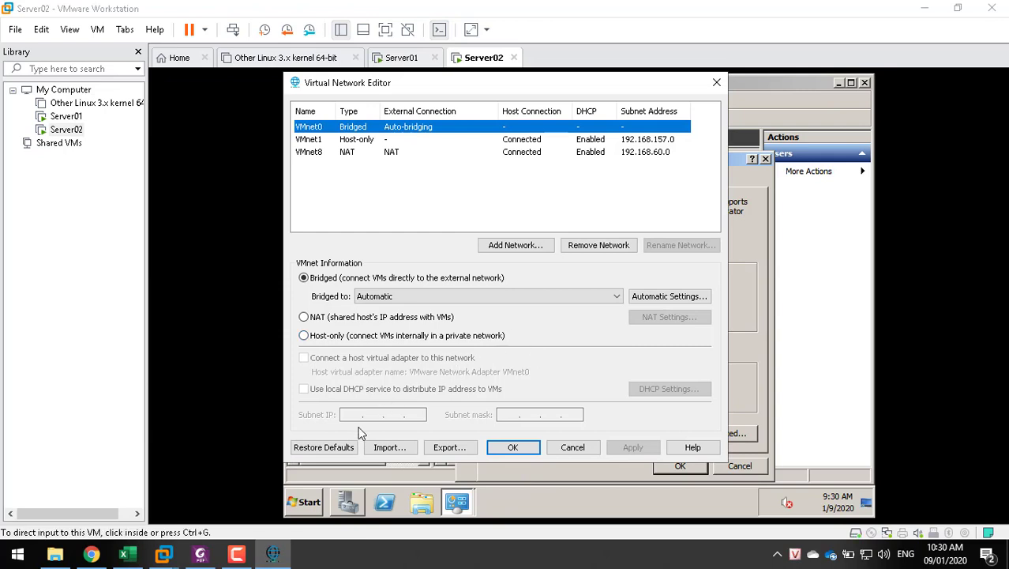
click(360, 142)
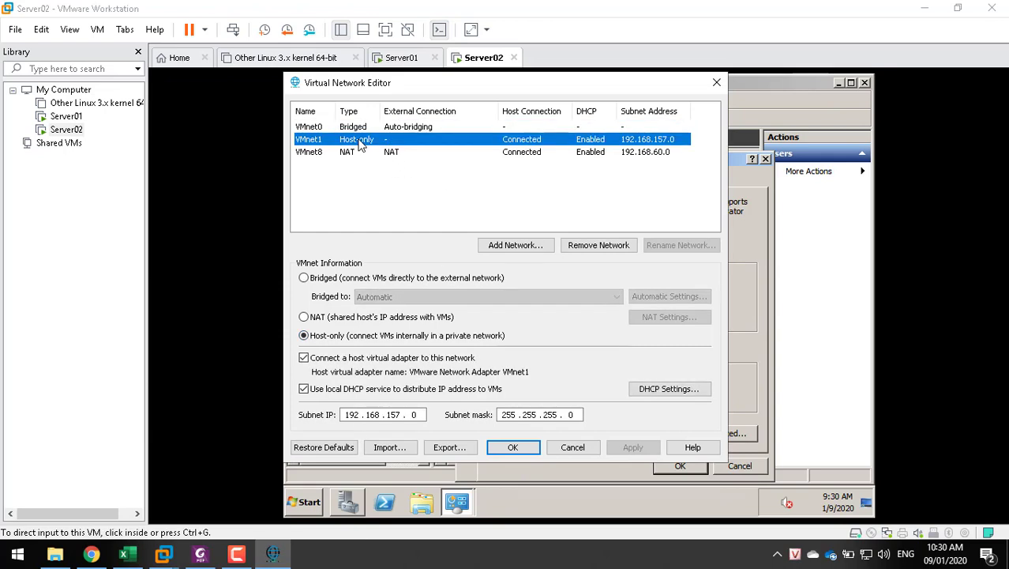
click(324, 395)
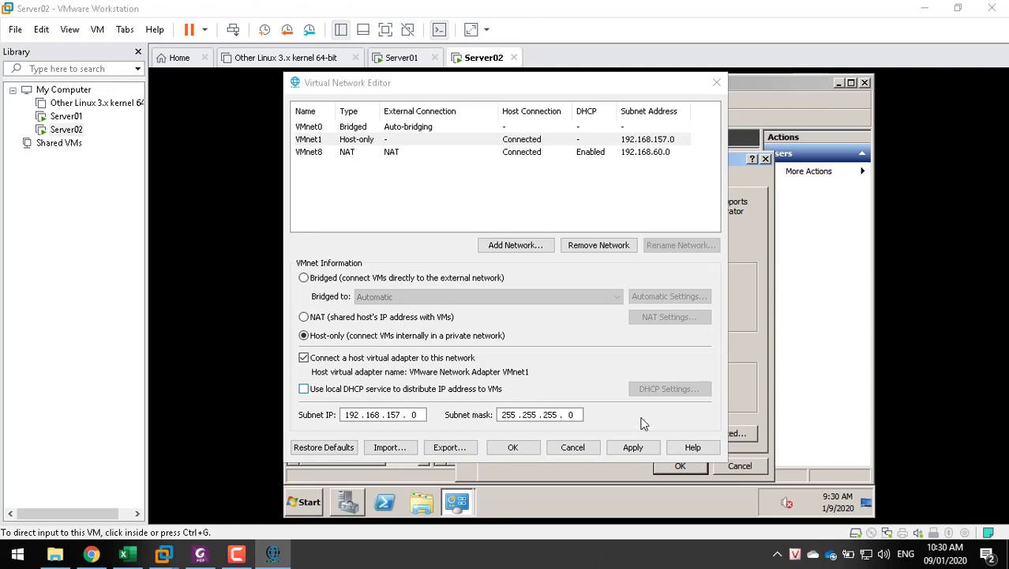
click(623, 449)
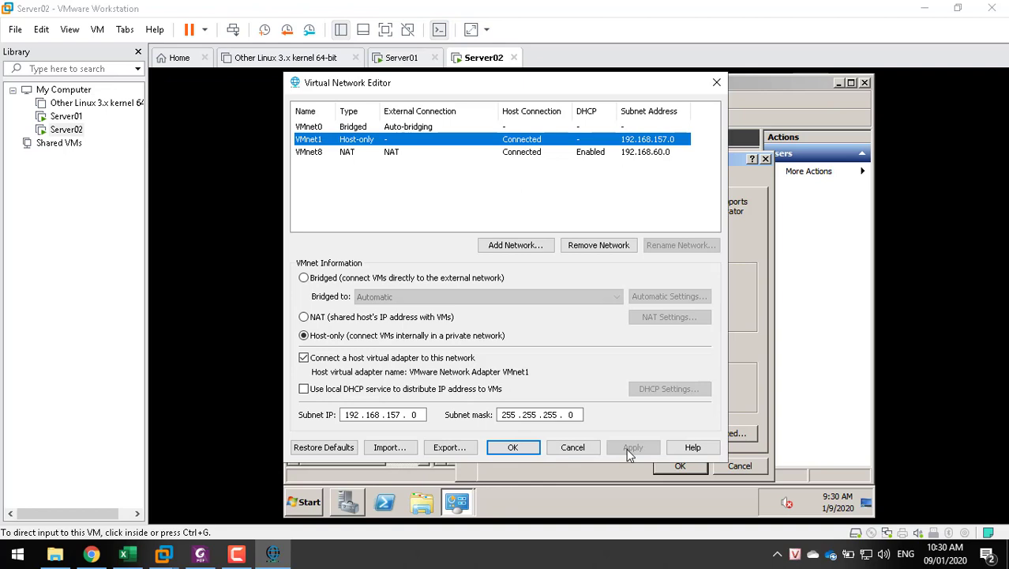
click(497, 72)
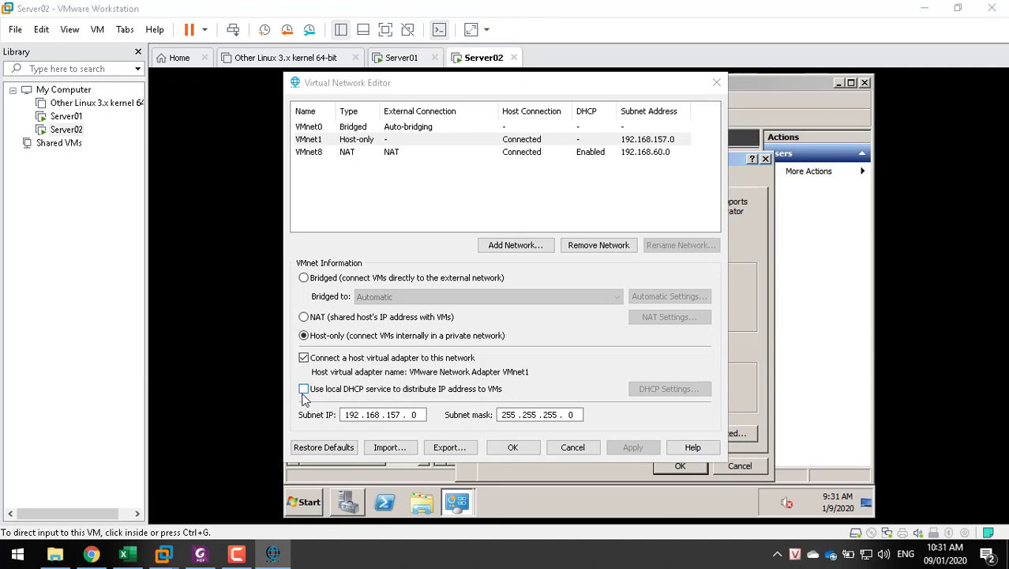
click(529, 448)
Close the virtual network editor and Server02's IPv4, properties and status dialogs, then go to Server01
click(529, 449)
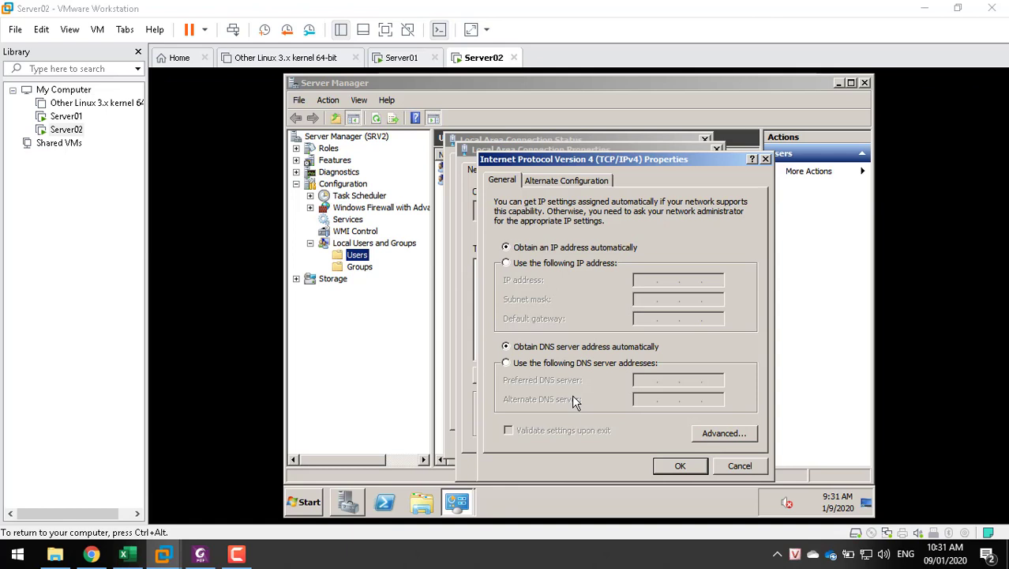
click(677, 466)
click(646, 467)
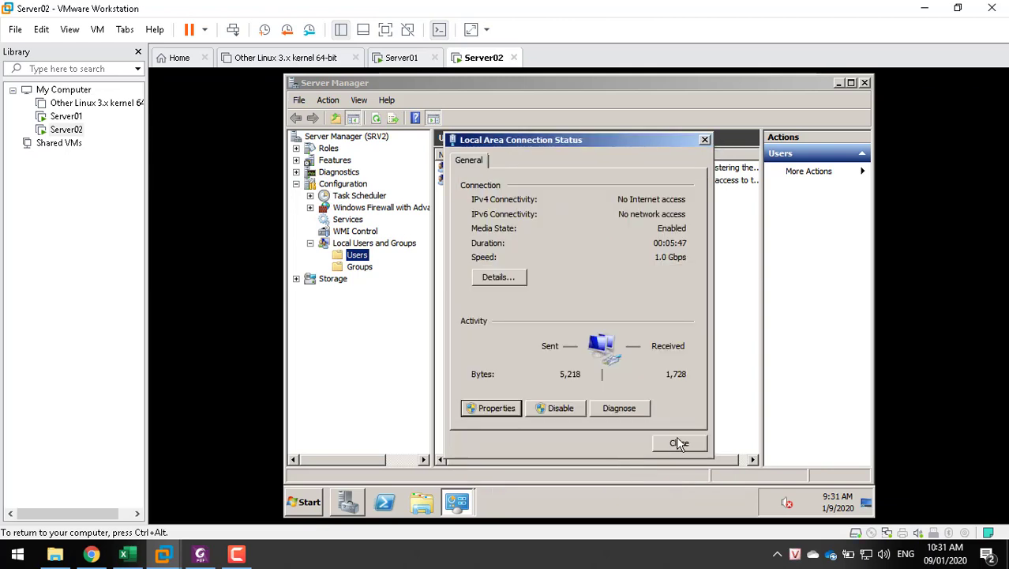
click(679, 443)
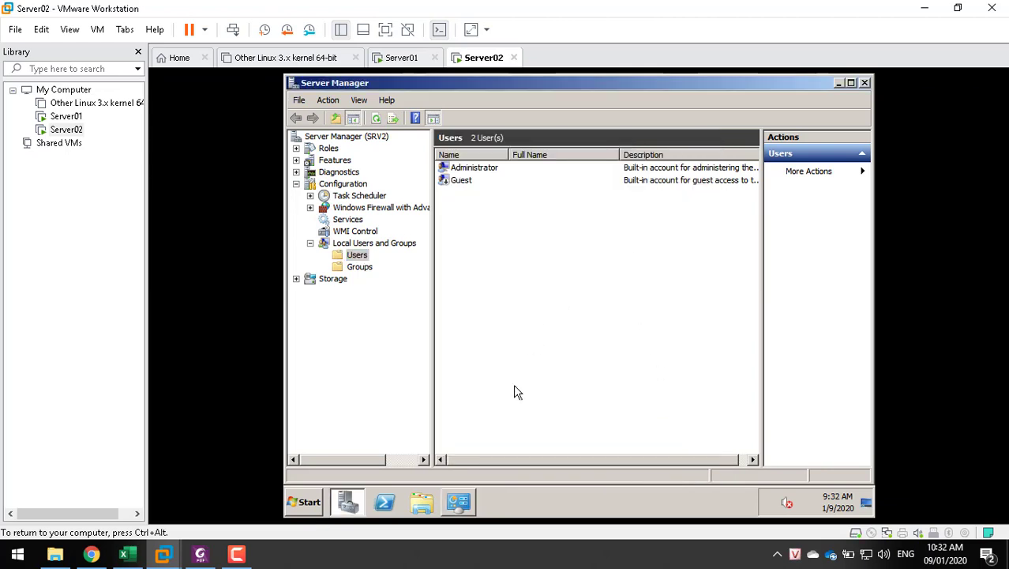
click(386, 61)
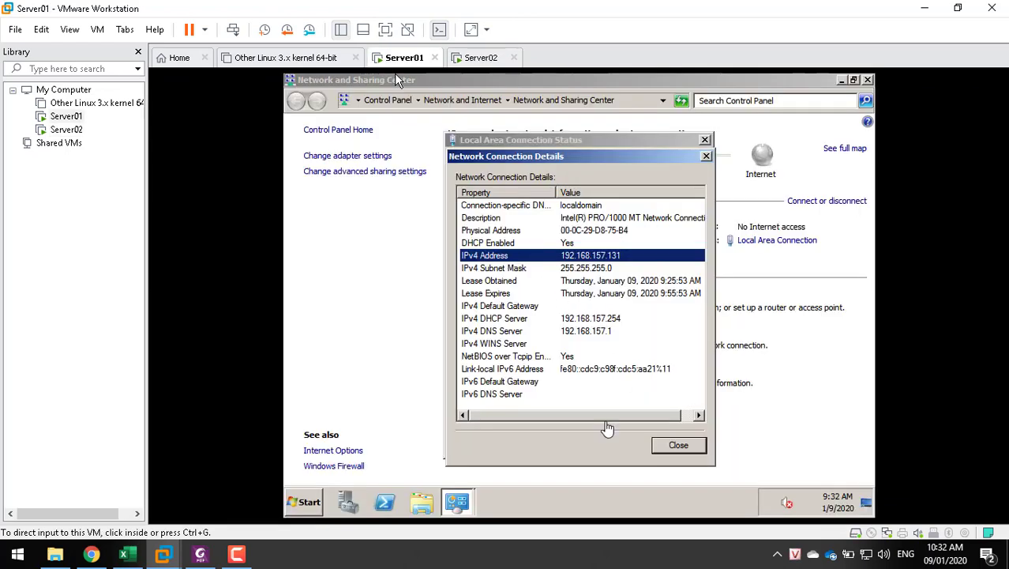
Open Server01's IPv4 properties and choose a fixed IP address
click(679, 444)
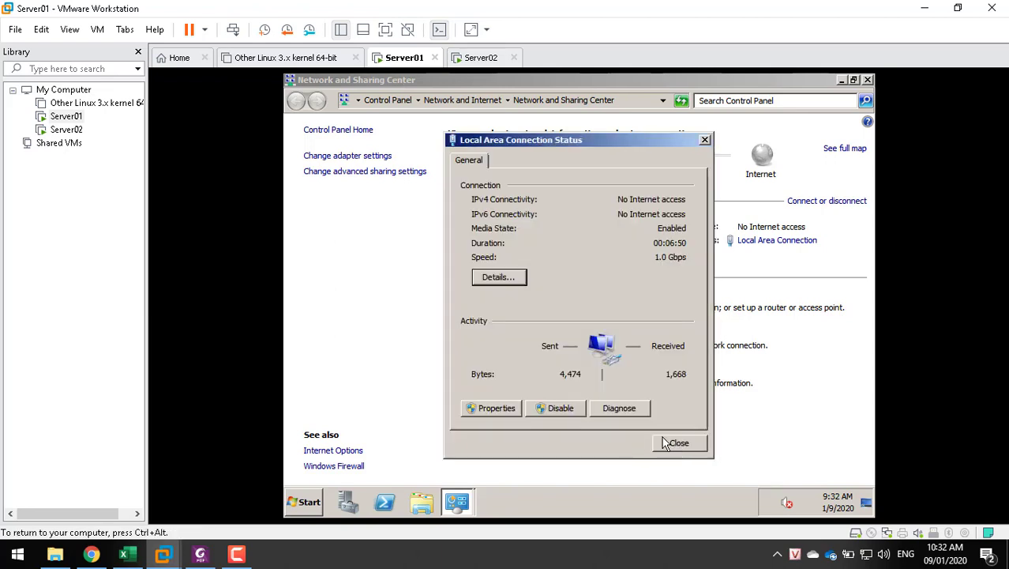
click(511, 409)
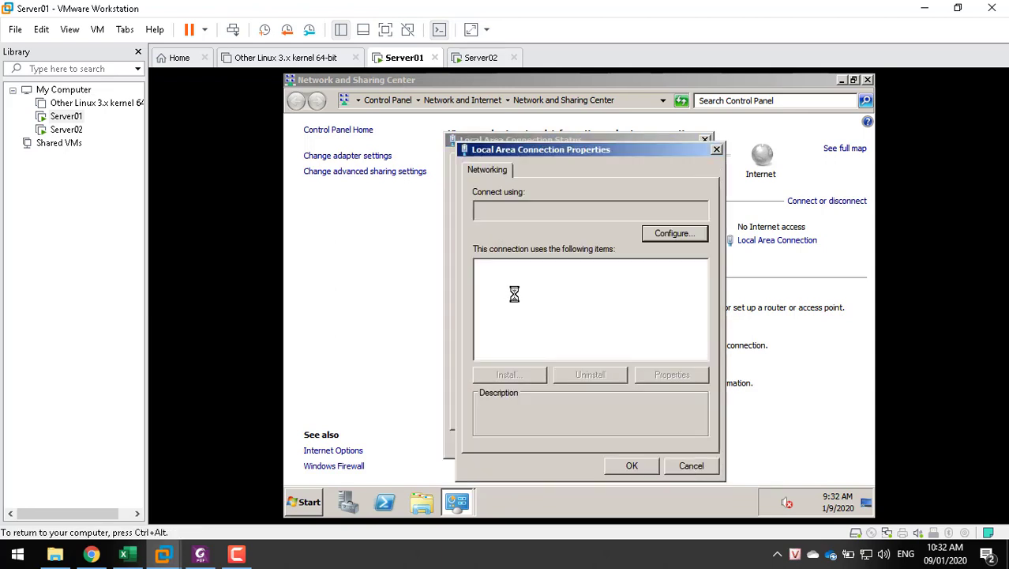
double_click(544, 316)
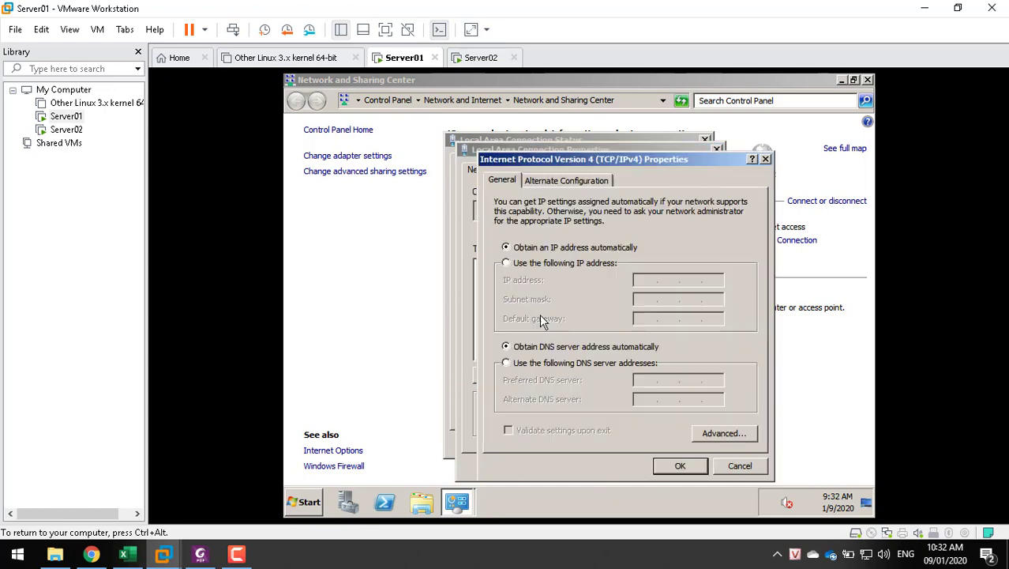
click(562, 266)
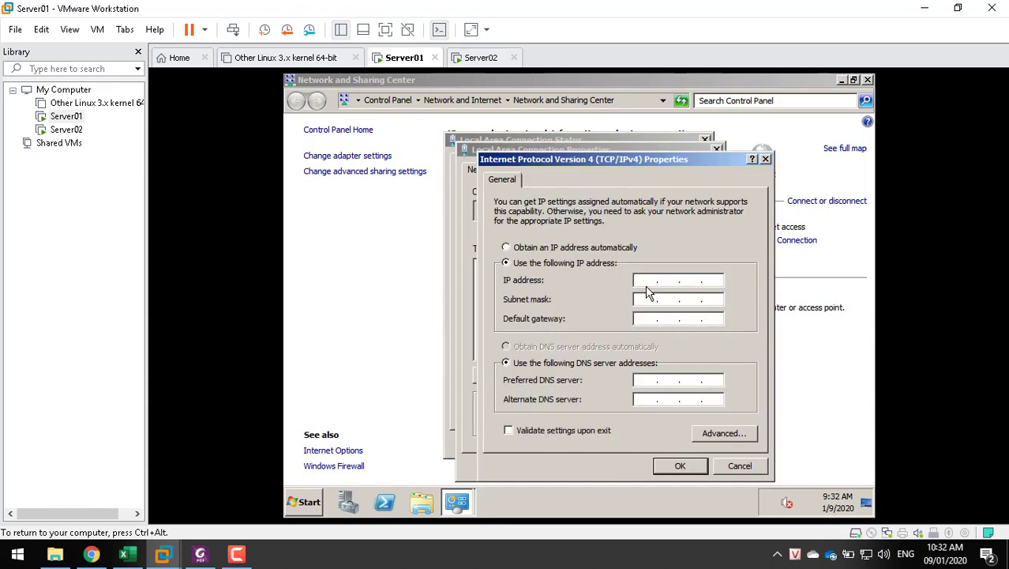
text(12)
key(BackSpace)
text(91268)
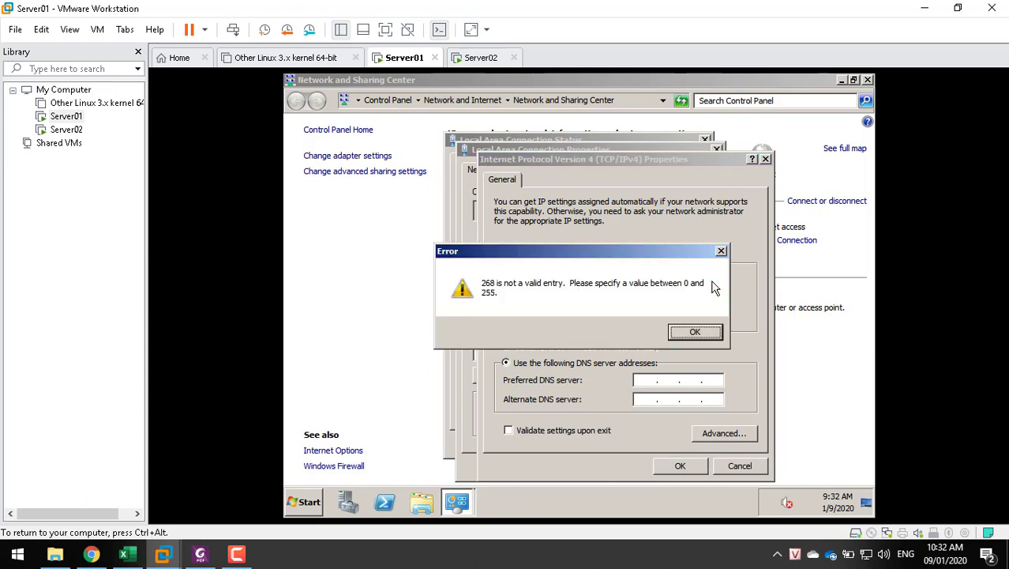
click(685, 332)
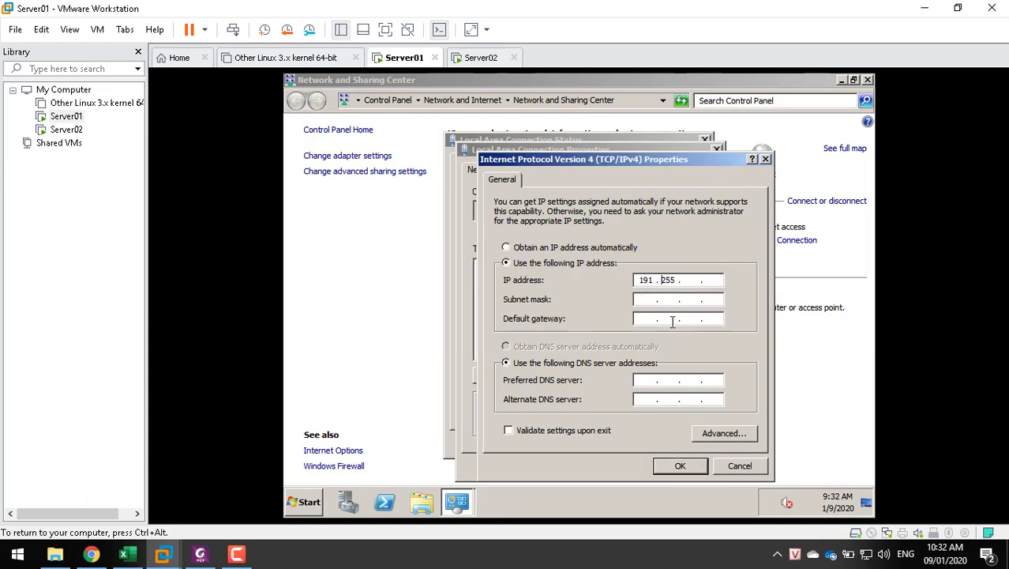
Try to correct the mistyped IP address, then reset the fixed-address fields
double_click(671, 279)
text(168.100.1)
key(Tab)
key(Tab)
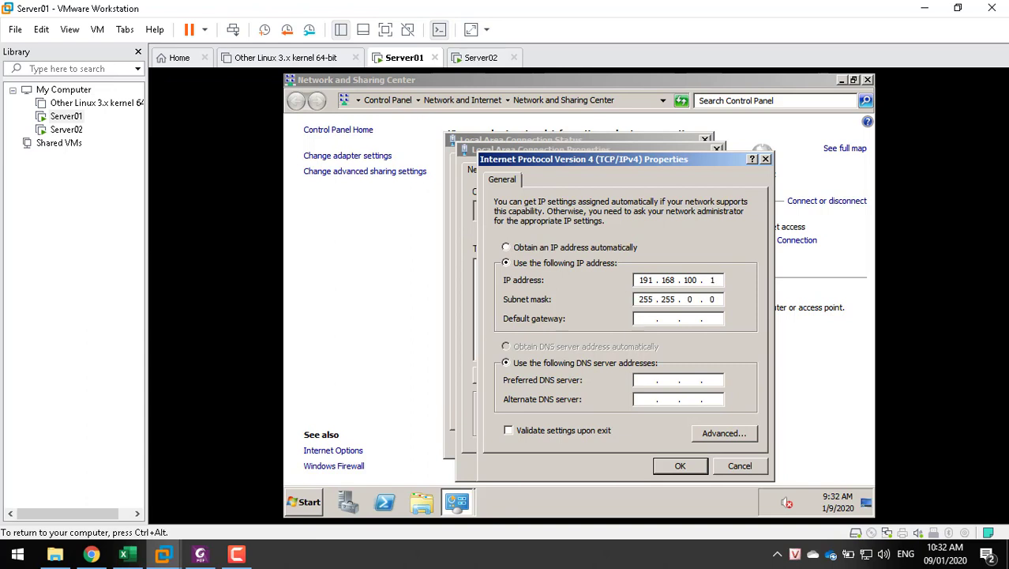
click(651, 279)
key(BackSpace)
text(2)
click(546, 251)
click(545, 265)
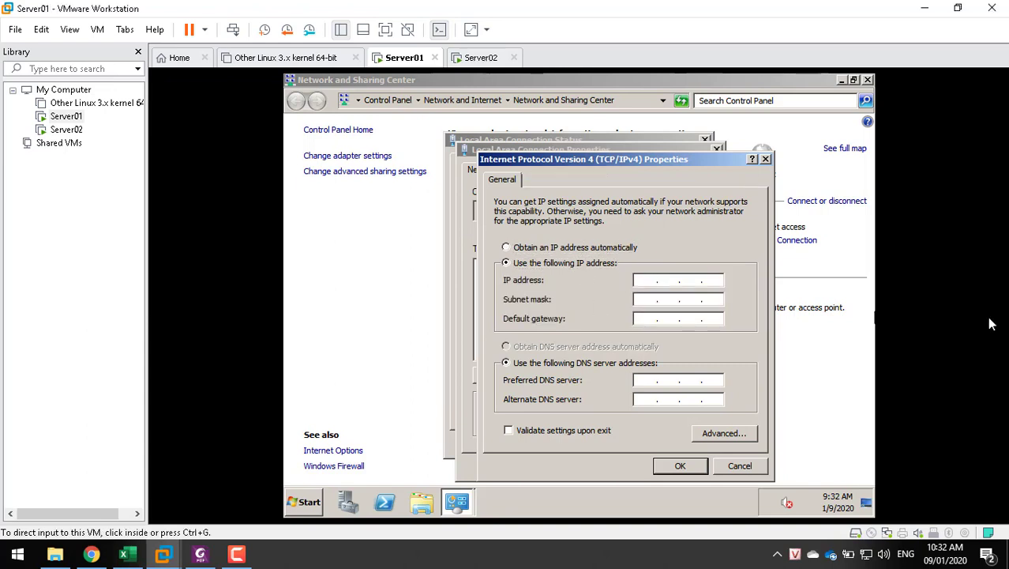
Enter IP 192.168.100.1 with default mask 255.255.255.0 and DNS 192.168.100.1, and close the dialogs
click(760, 367)
text(1 )
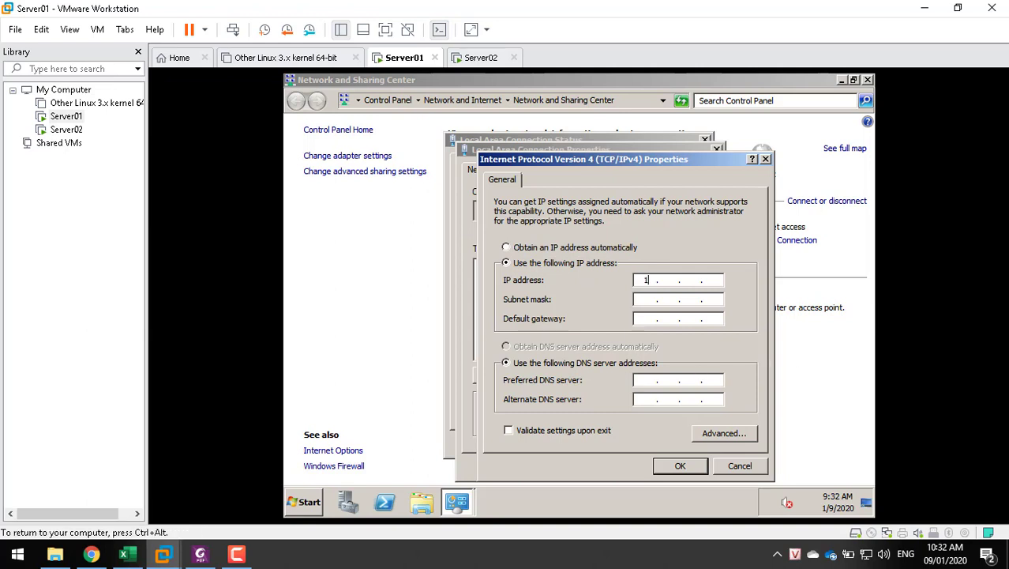
text(92.168.100.1)
key(Tab)
key(Tab)
key(Tab)
key(Tab)
text(192.168.)
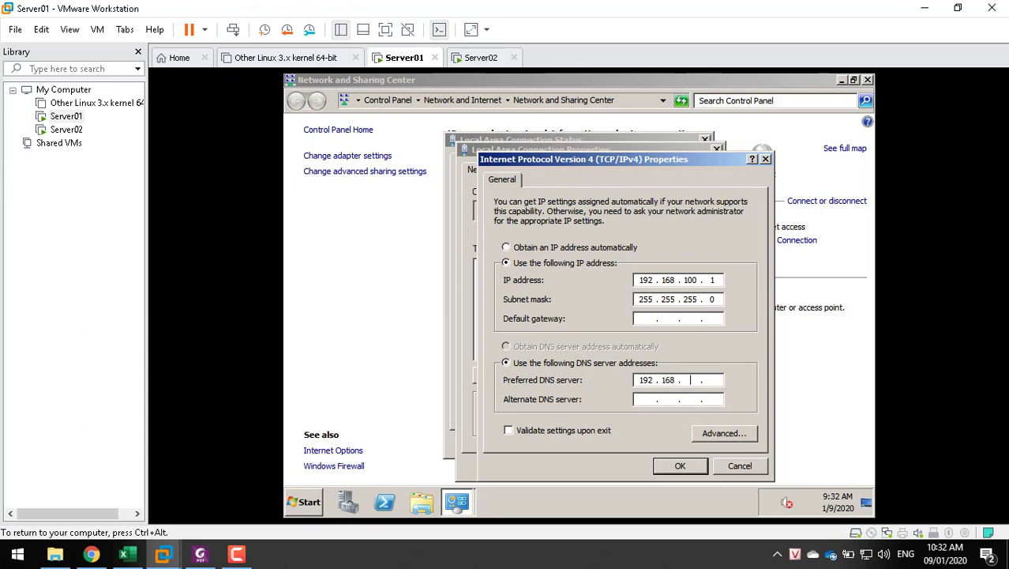
text(100.1)
click(664, 466)
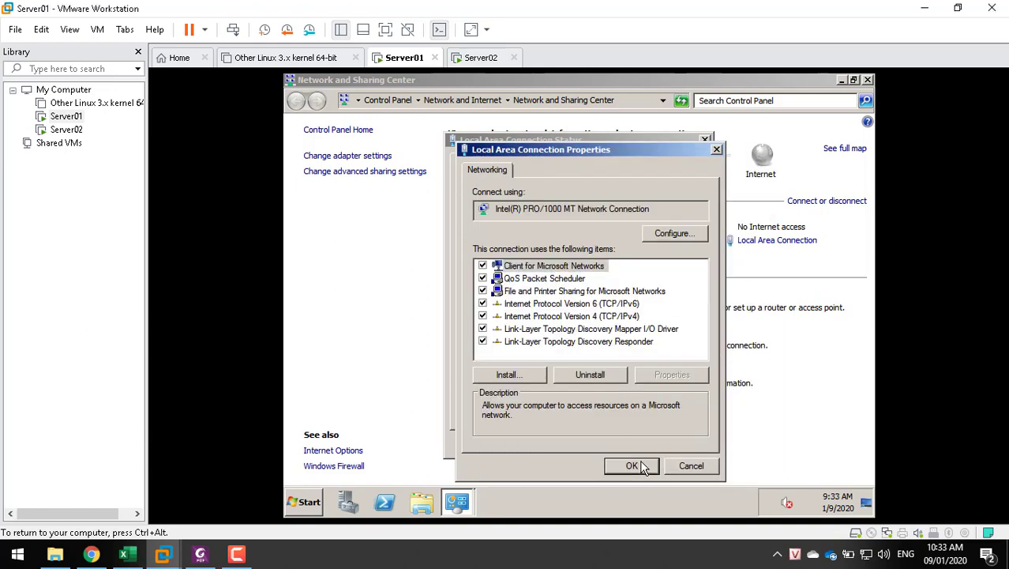
click(642, 466)
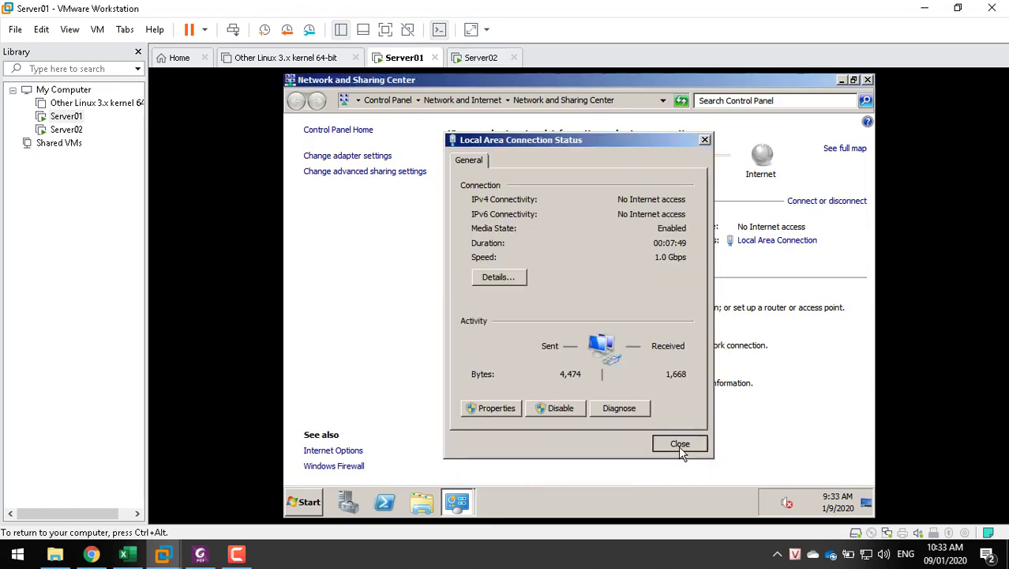
click(679, 444)
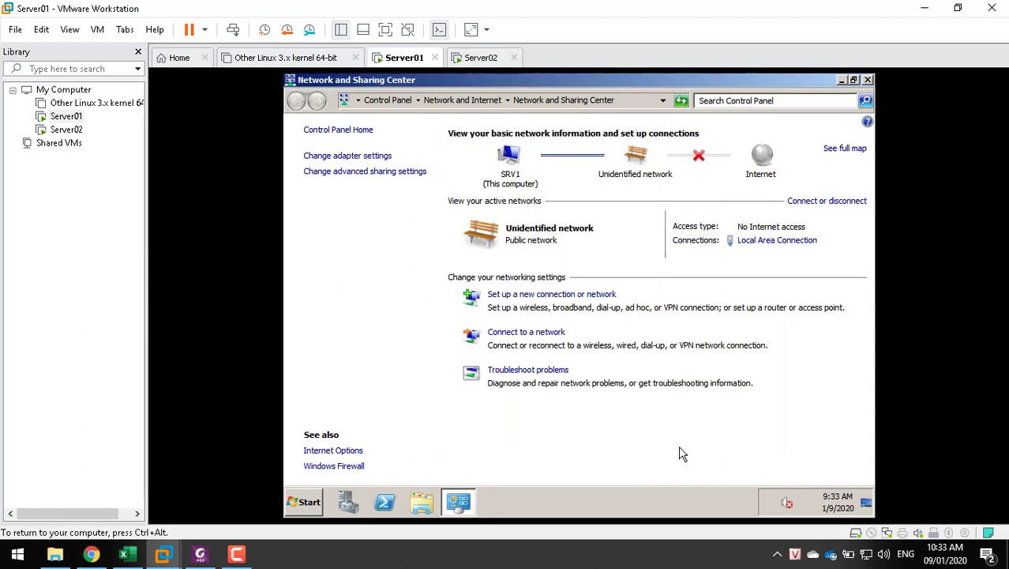
click(353, 469)
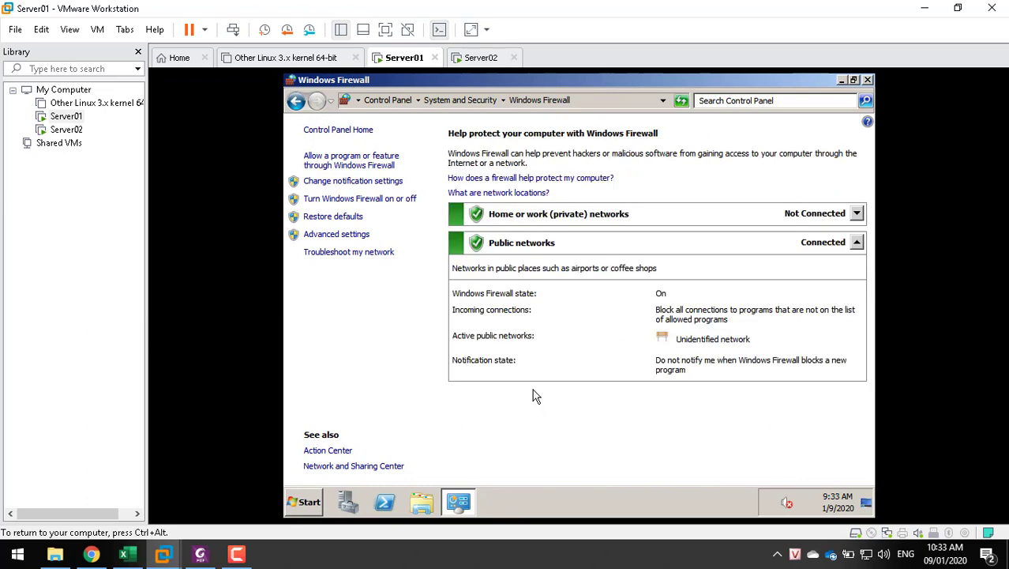
Select 'Turn off' for both home/work and public network locations on Server01 and save
click(387, 200)
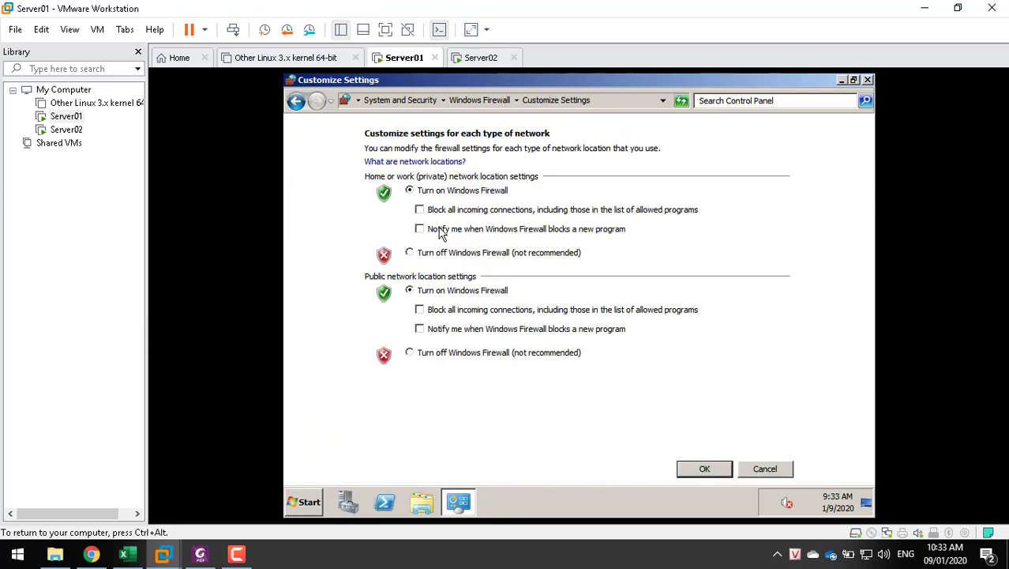
click(424, 253)
click(417, 353)
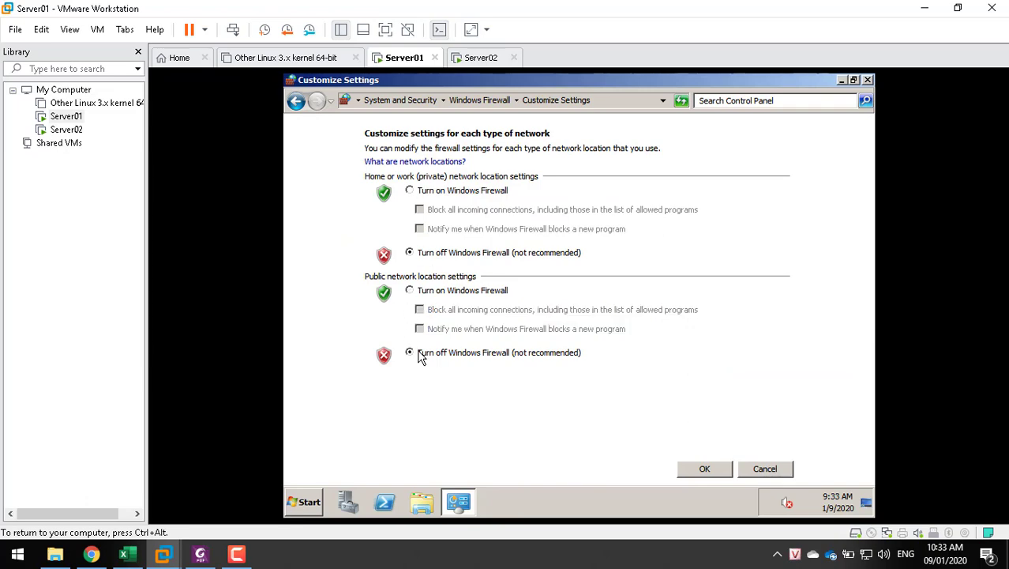
click(705, 470)
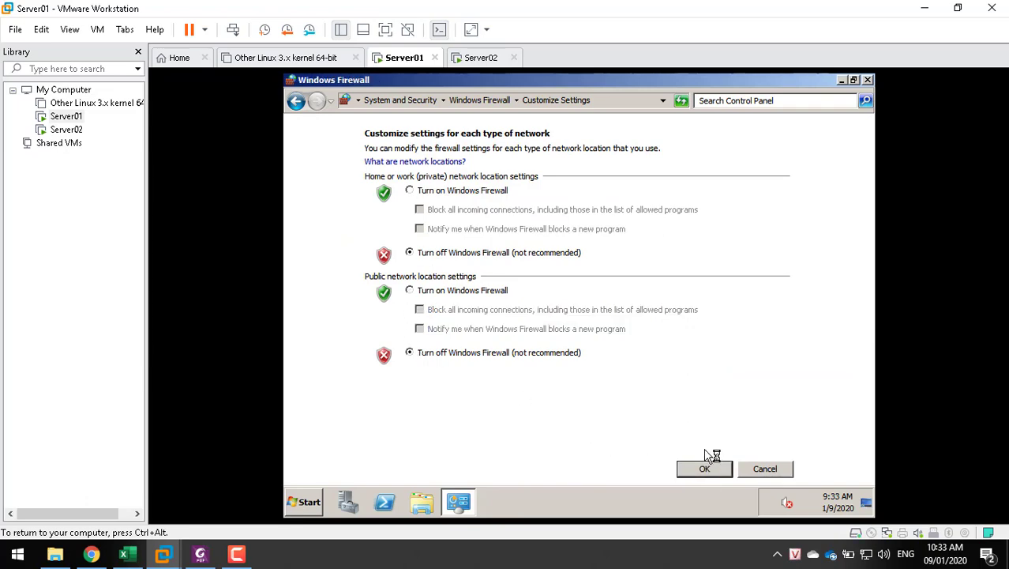
click(477, 58)
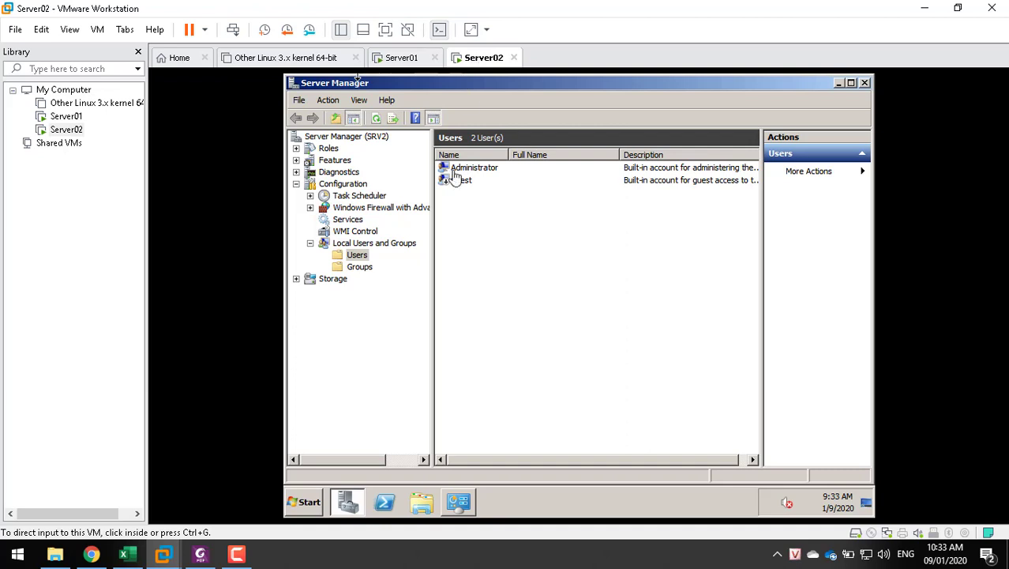
Open Server02's local area connection IPv4 settings and choose a manual IP address
click(480, 502)
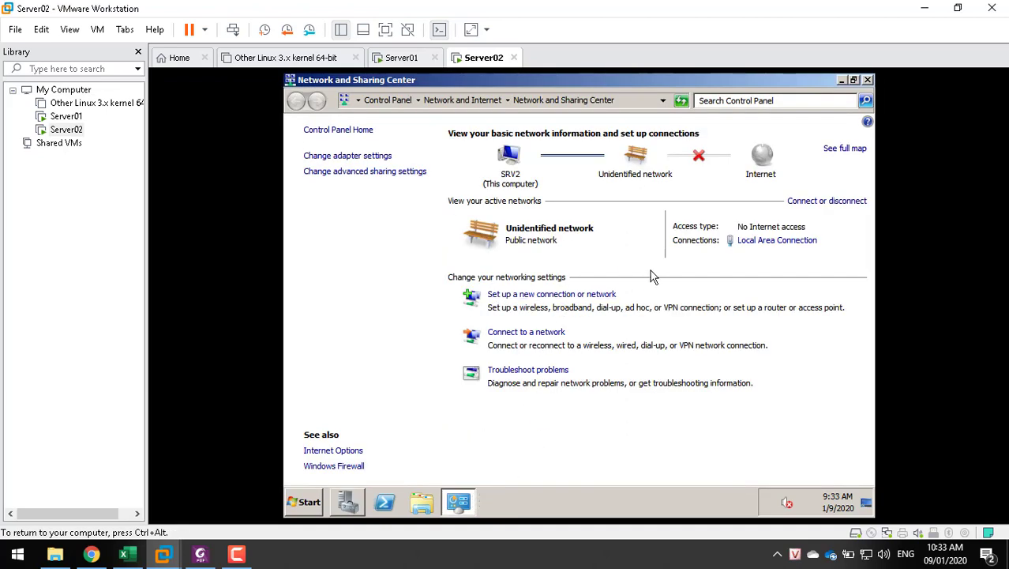
click(756, 242)
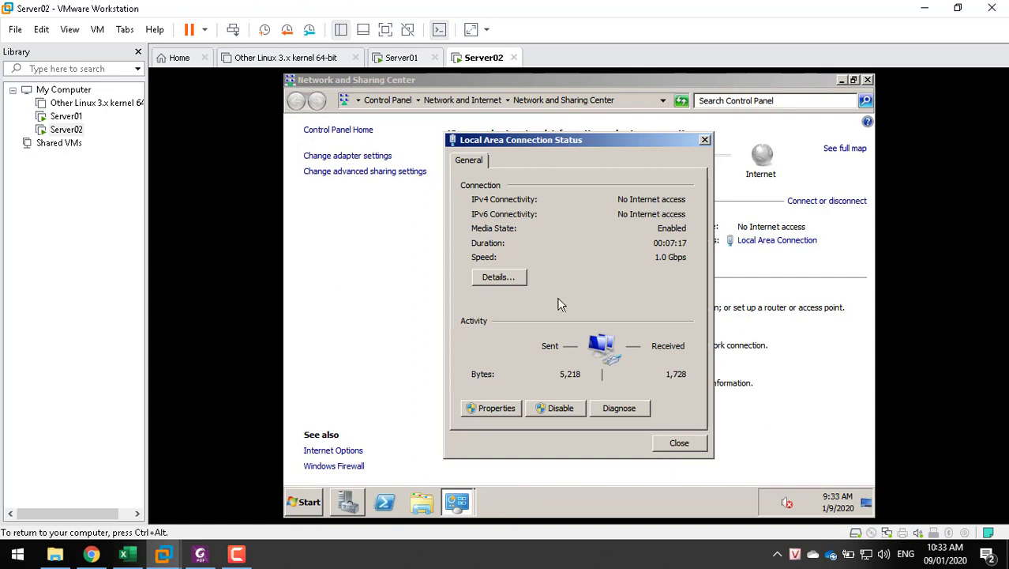
click(493, 409)
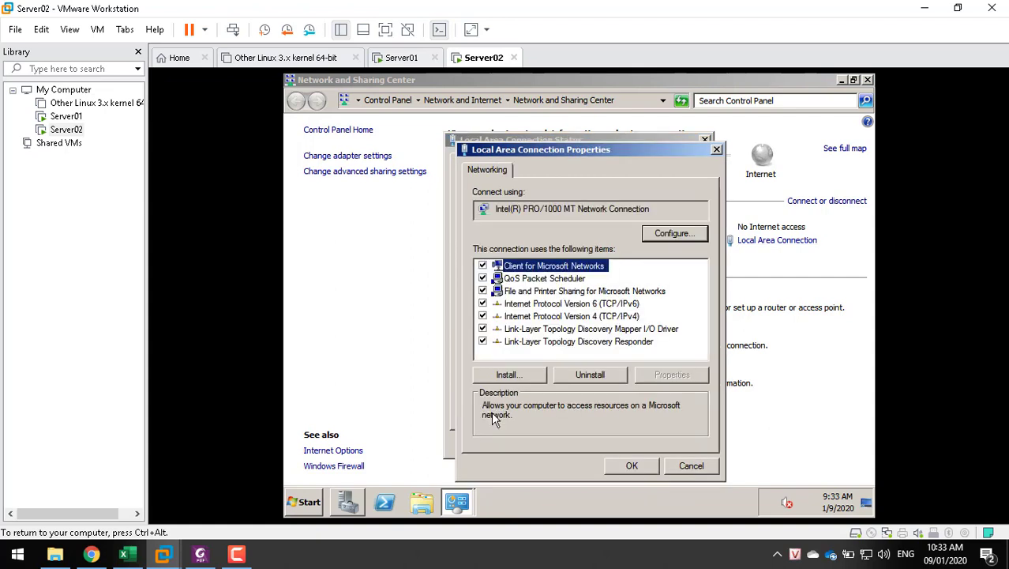
double_click(576, 316)
click(547, 263)
Enter IP 192.168.100.2, auto-filled mask and DNS 192.168.100.1, then confirm and close the dialogs
click(652, 280)
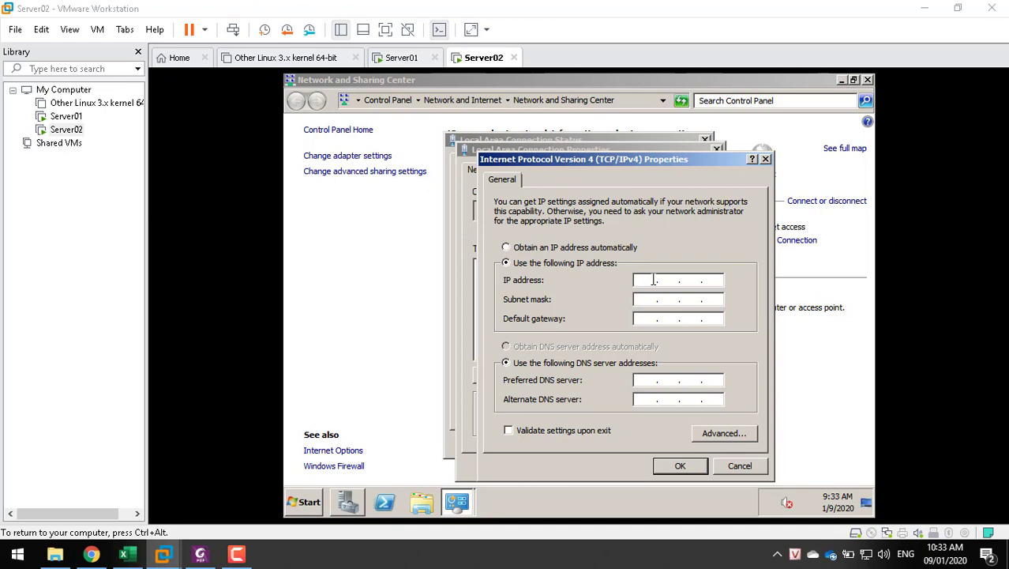
click(653, 279)
text(192 . 168 . 100 . 2)
key(Tab)
key(Tab)
key(Tab)
key(Tab)
text(192 . 168 . )
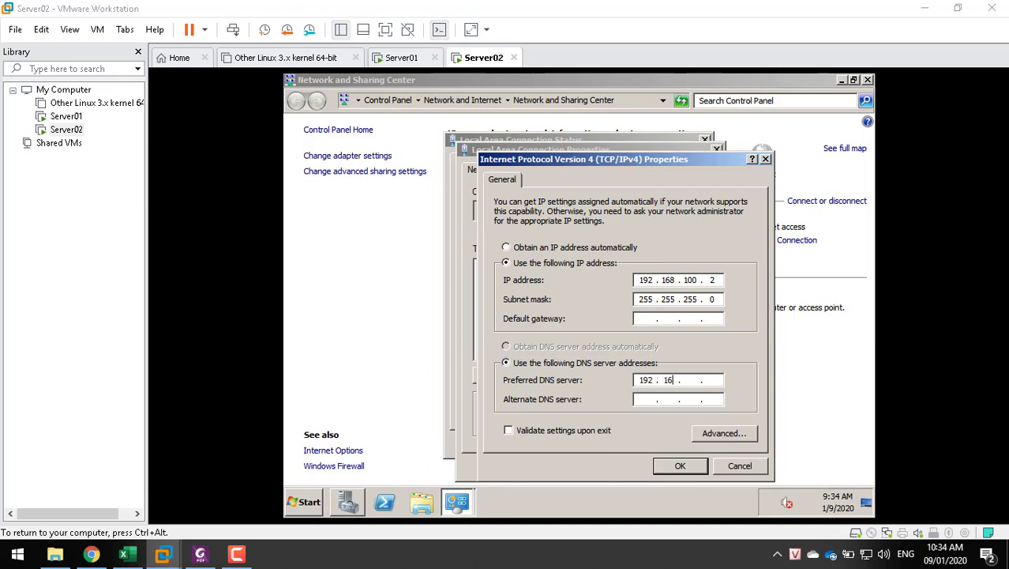
text(100 . 1)
key(ctrl+alt)
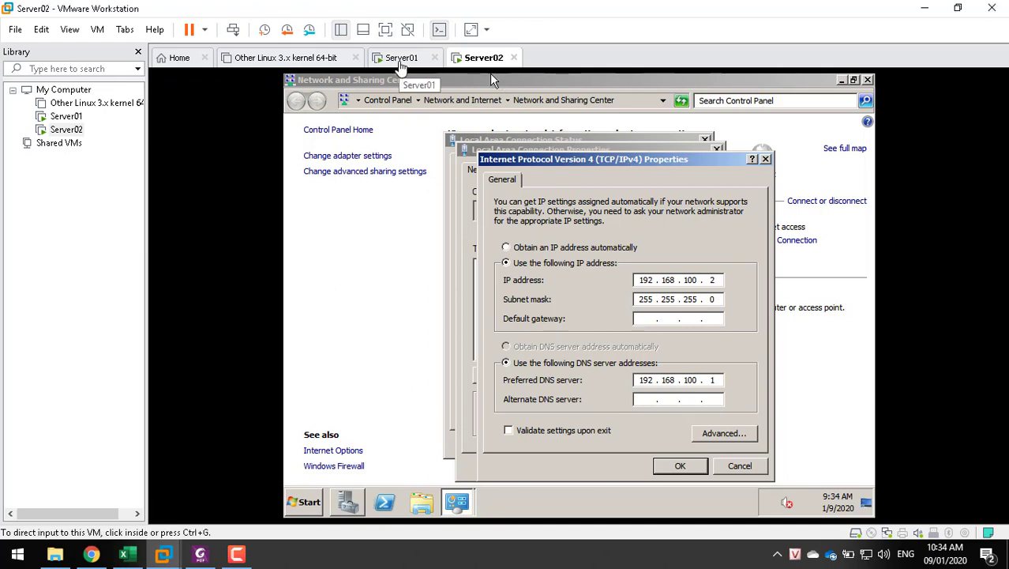
key(ctrl+g)
click(680, 466)
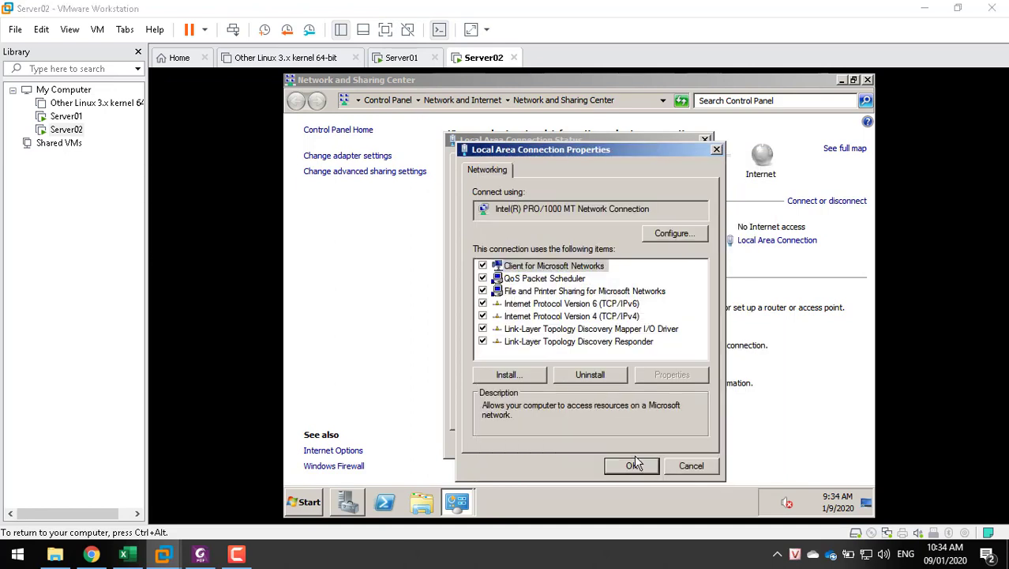
click(635, 464)
click(662, 444)
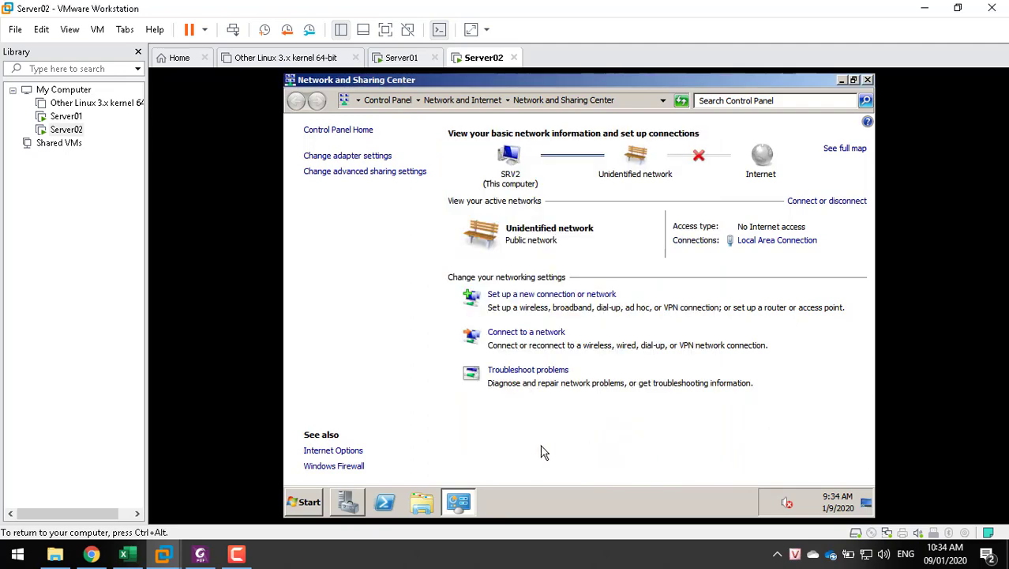
Turn off Server02's Windows Firewall for private and public networks
click(333, 466)
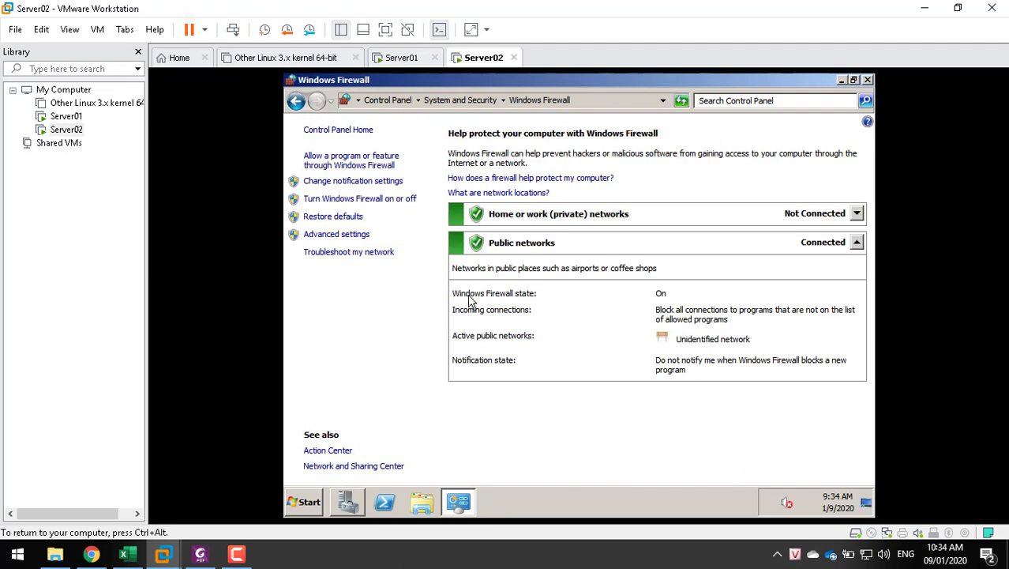
click(330, 199)
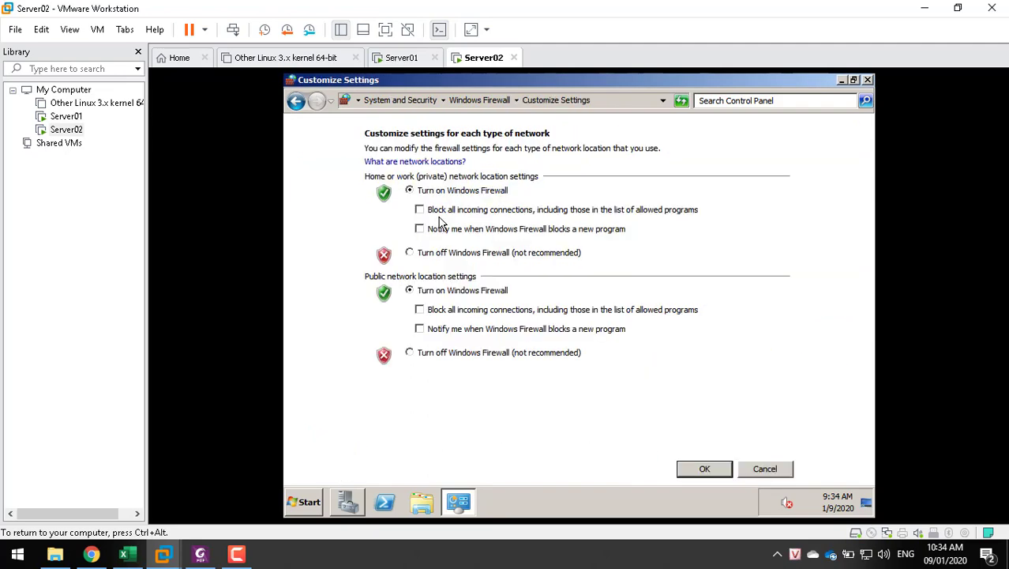
click(434, 254)
click(435, 352)
click(697, 474)
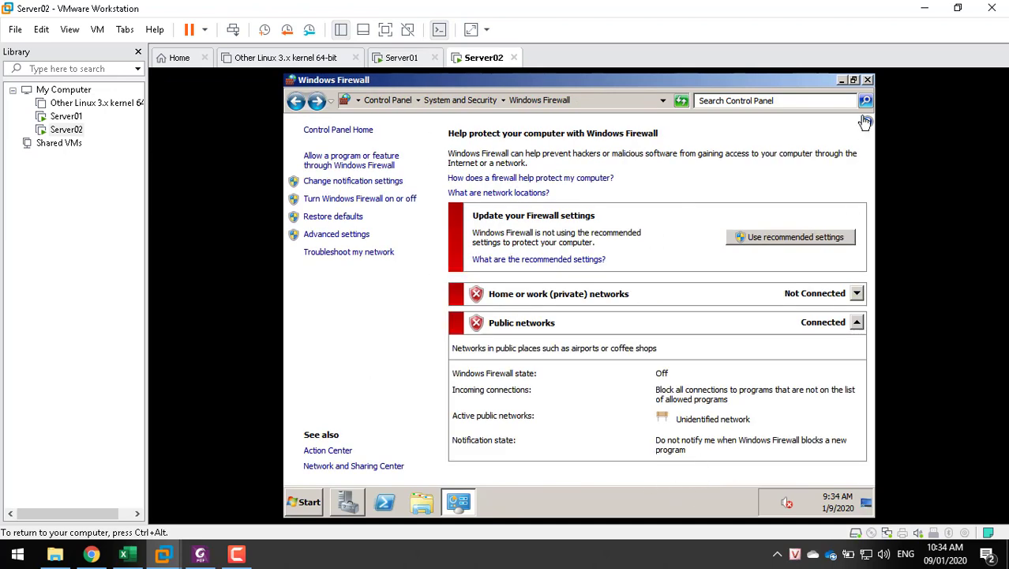
click(867, 79)
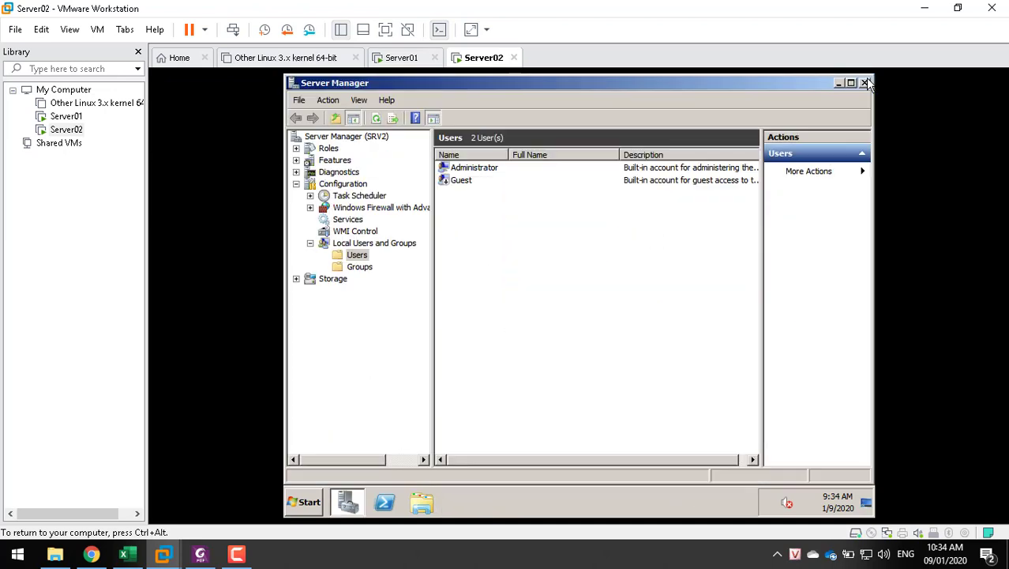
From a command prompt, ping 192.168.100.1 and 192.168.100.2, then go to Server01
key(super+r)
text(cmd)
key(Return)
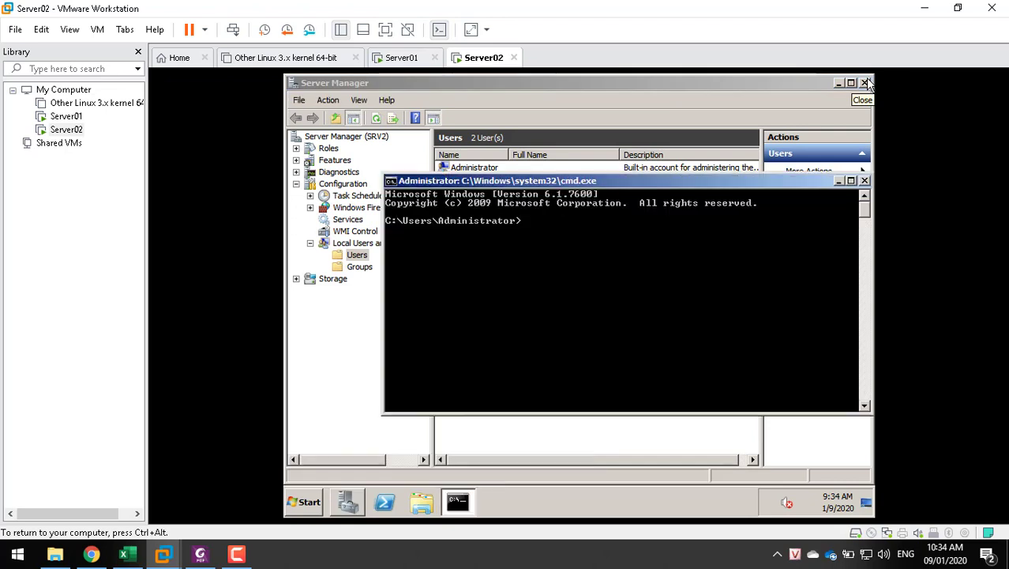
text(ping 192.168.100.1)
key(Return)
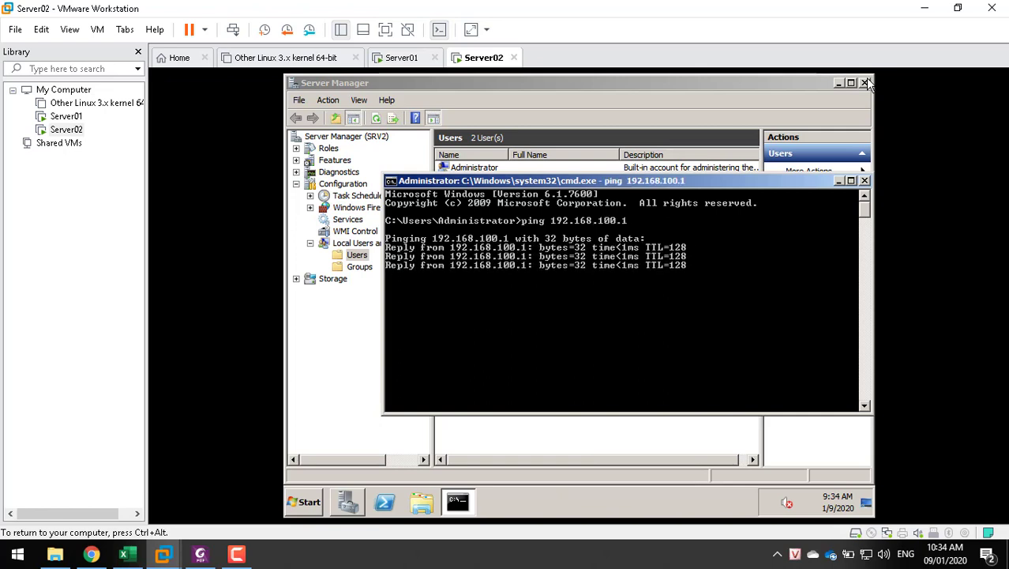
key(Up)
key(BackSpace)
text(2)
key(Return)
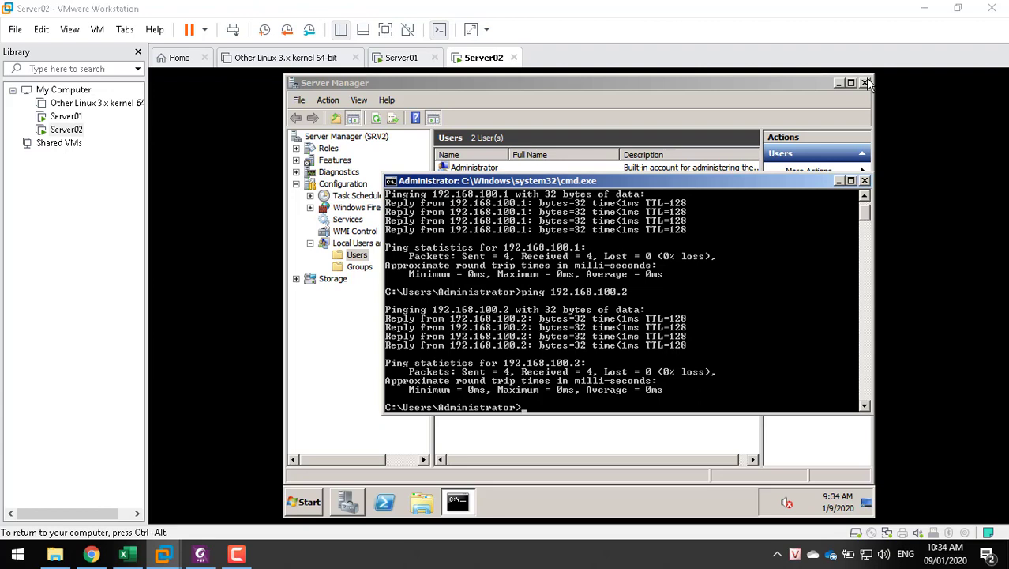
click(405, 59)
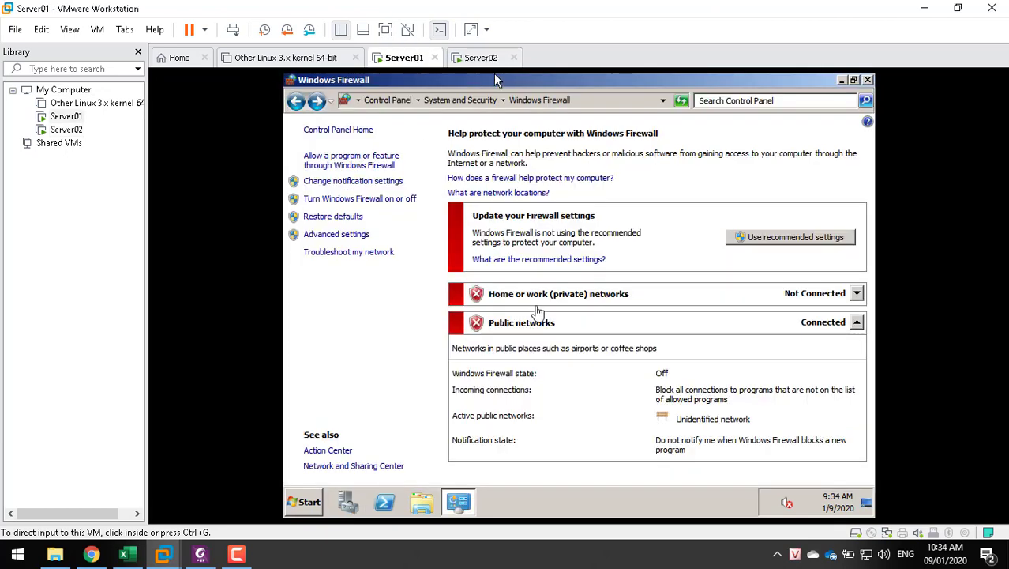
Open a command prompt on Server01 and ping 192.168.100.2
key(super+r)
key(Escape)
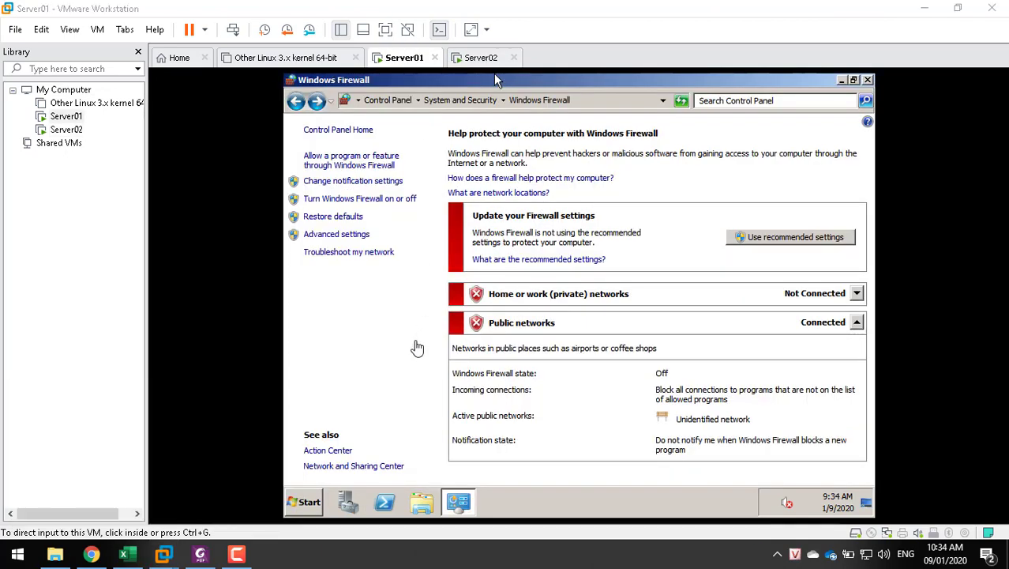
click(397, 386)
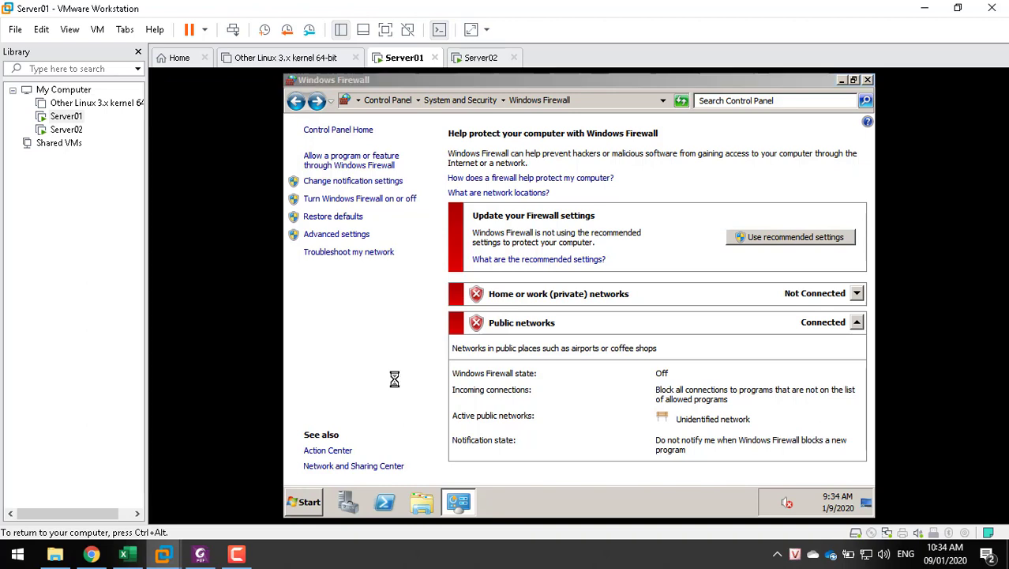
key(super+r)
text(cmd)
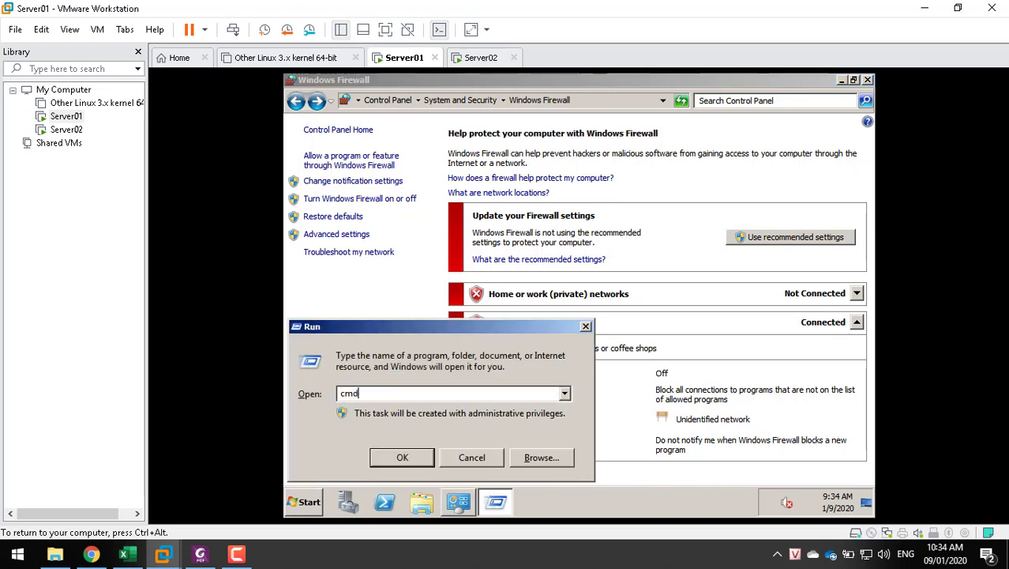
key(Return)
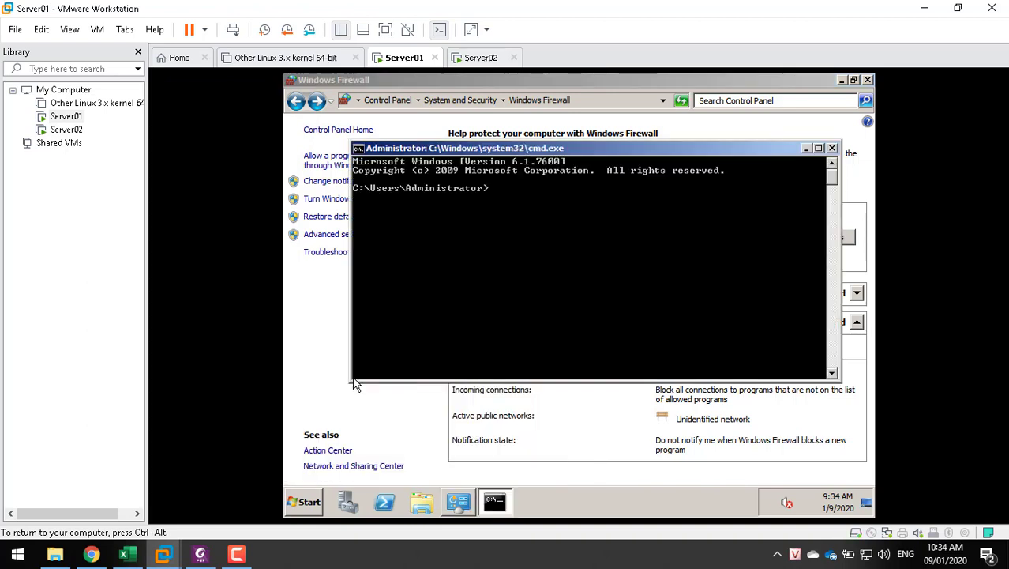
text(ping 192.168.100.2)
key(Return)
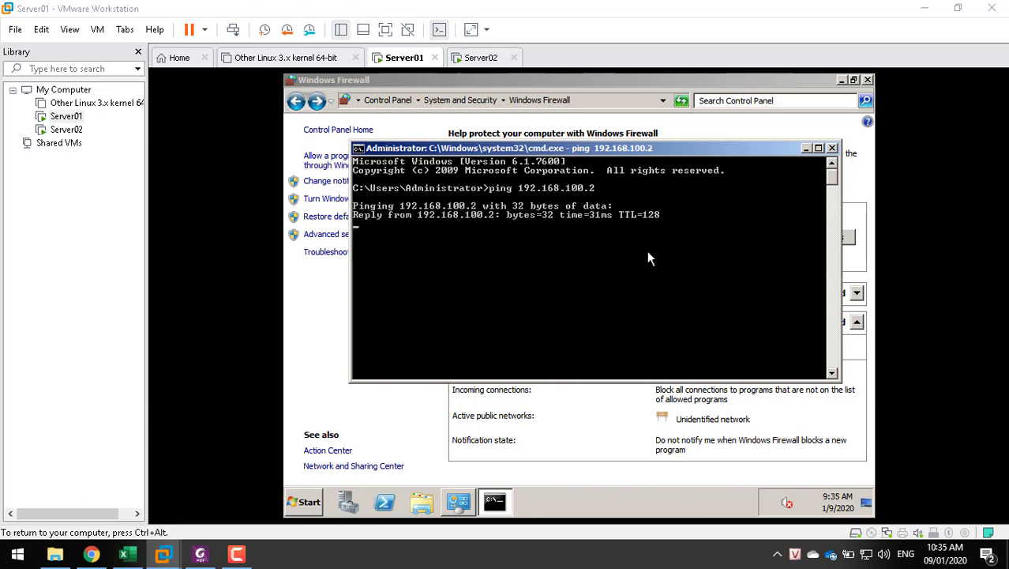
Stop the ping and close the command prompt and Windows Firewall windows
key(ctrl+c)
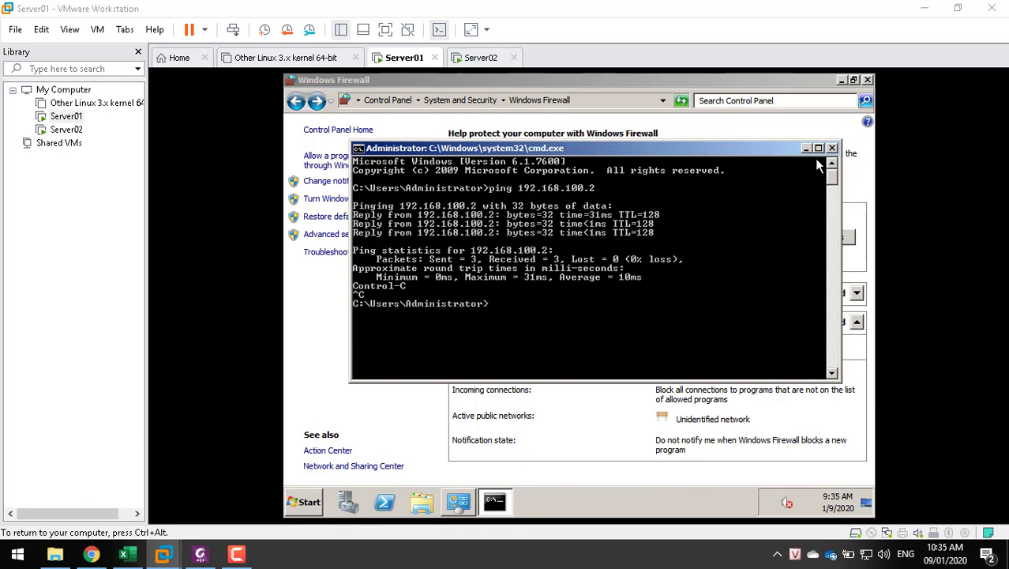
click(835, 148)
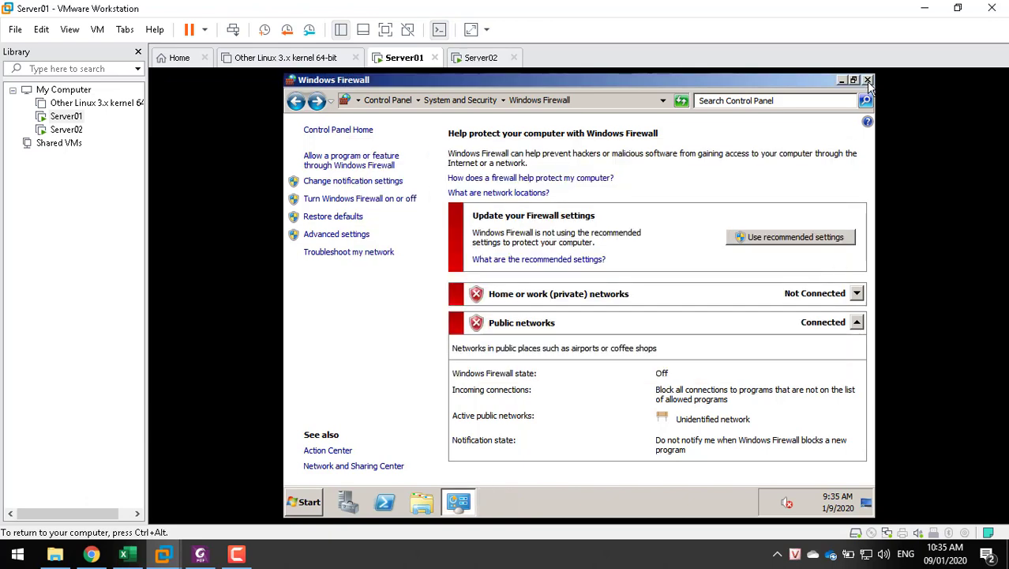
click(868, 81)
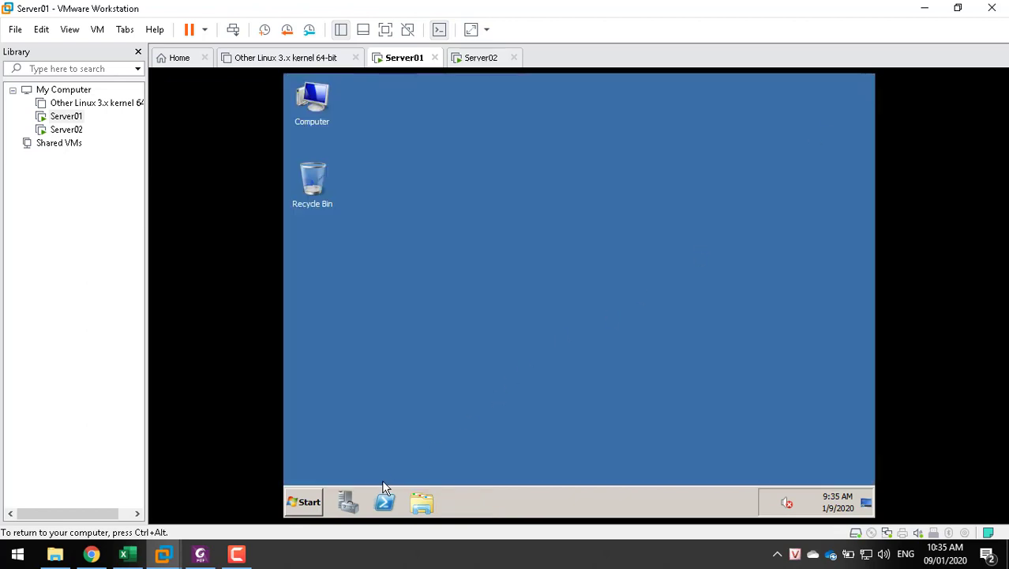
Open DVD Drive (D:) from Server01's Computer view and dismiss the eject and insert-disc prompts
click(433, 503)
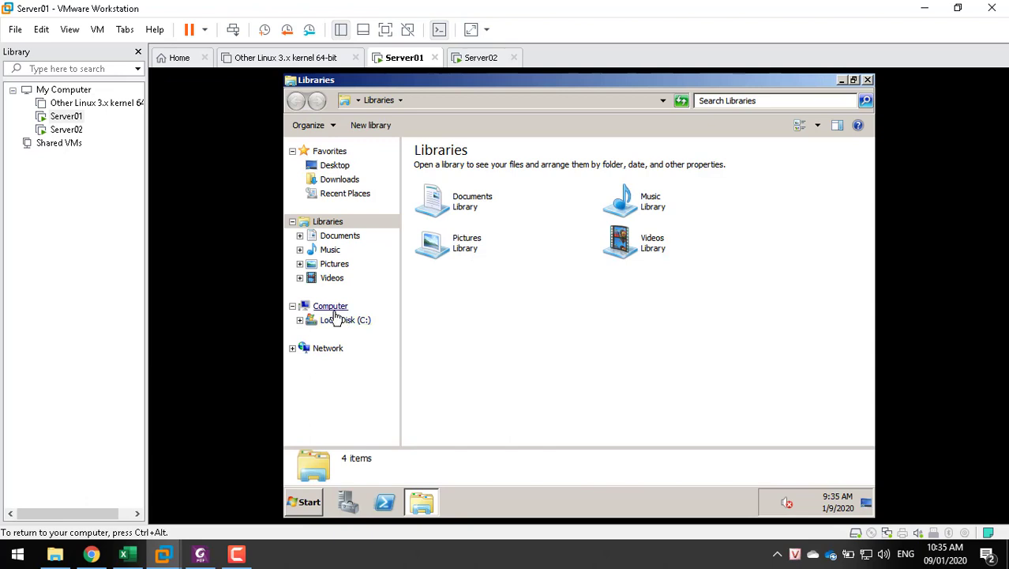
click(337, 311)
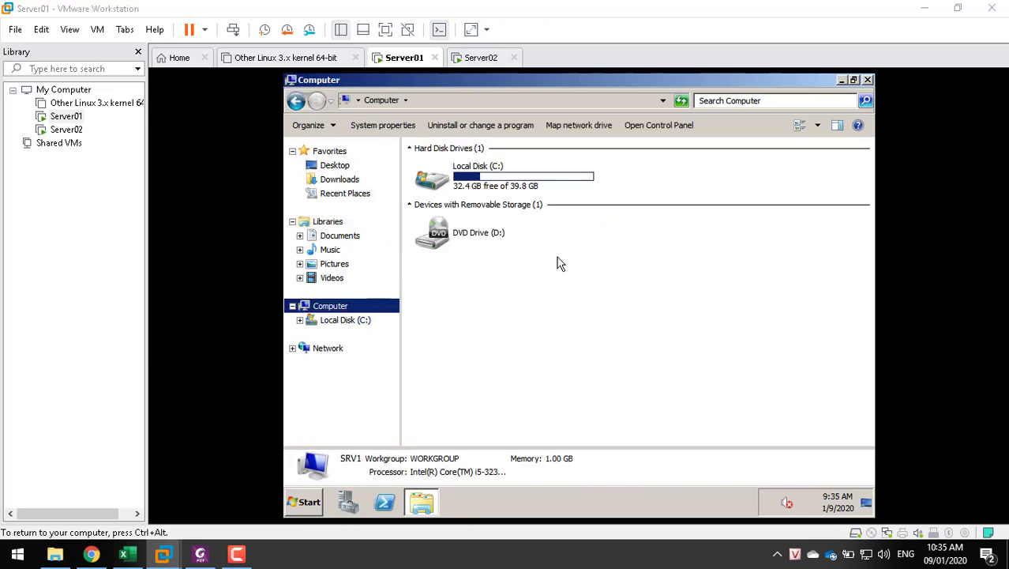
click(474, 234)
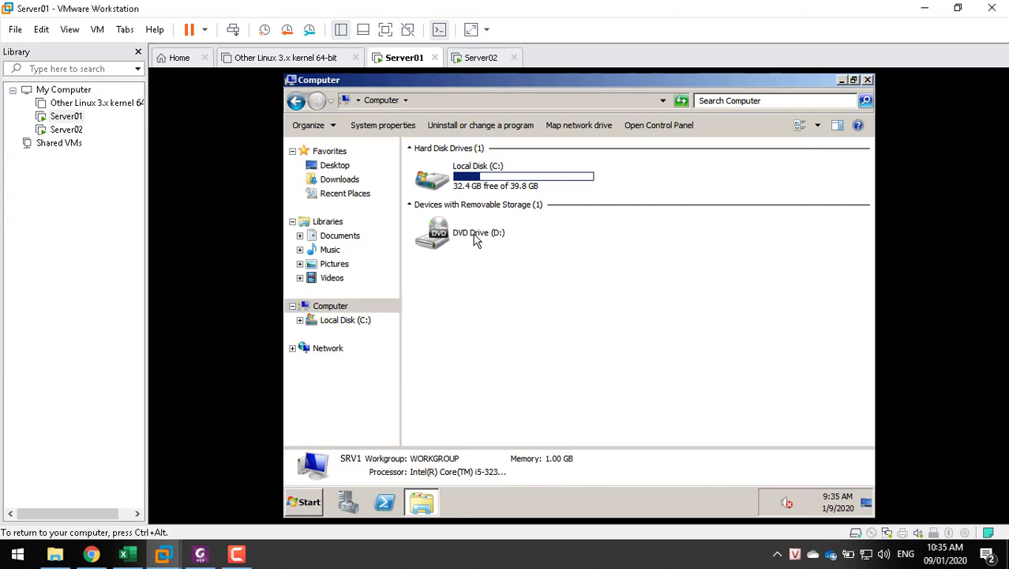
click(429, 241)
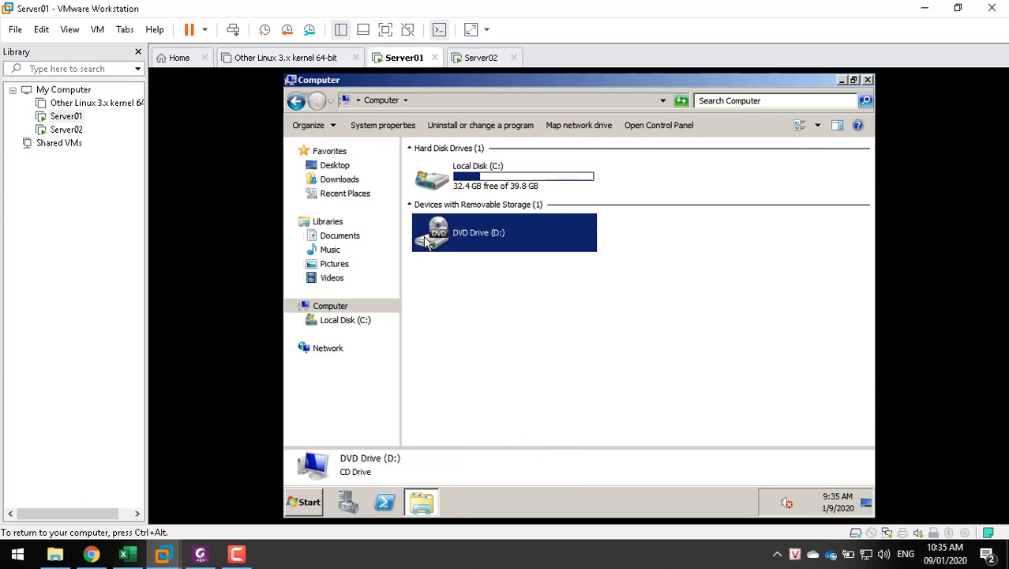
double_click(486, 234)
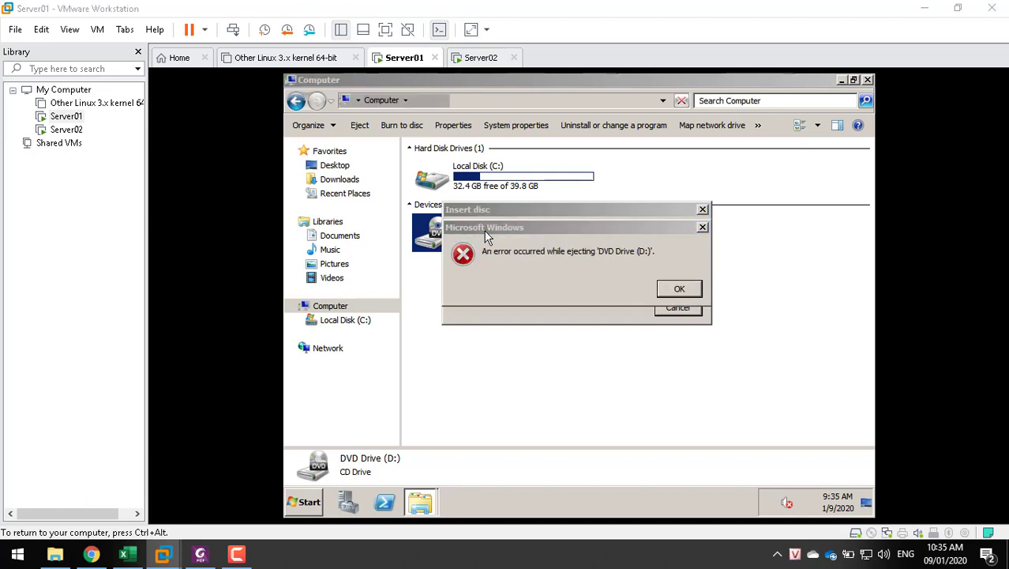
key(Return)
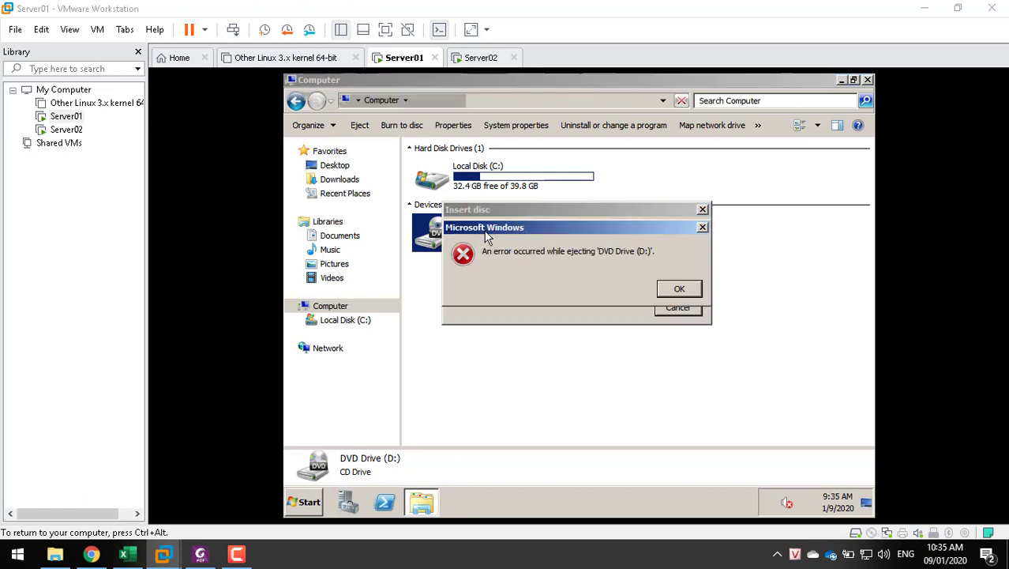
key(Return)
key(Return)
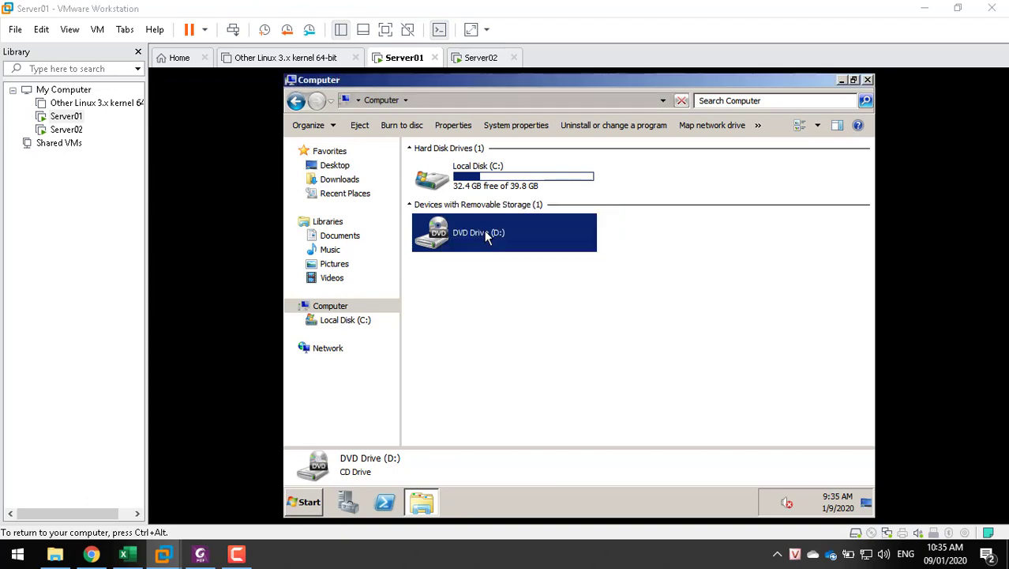
click(439, 32)
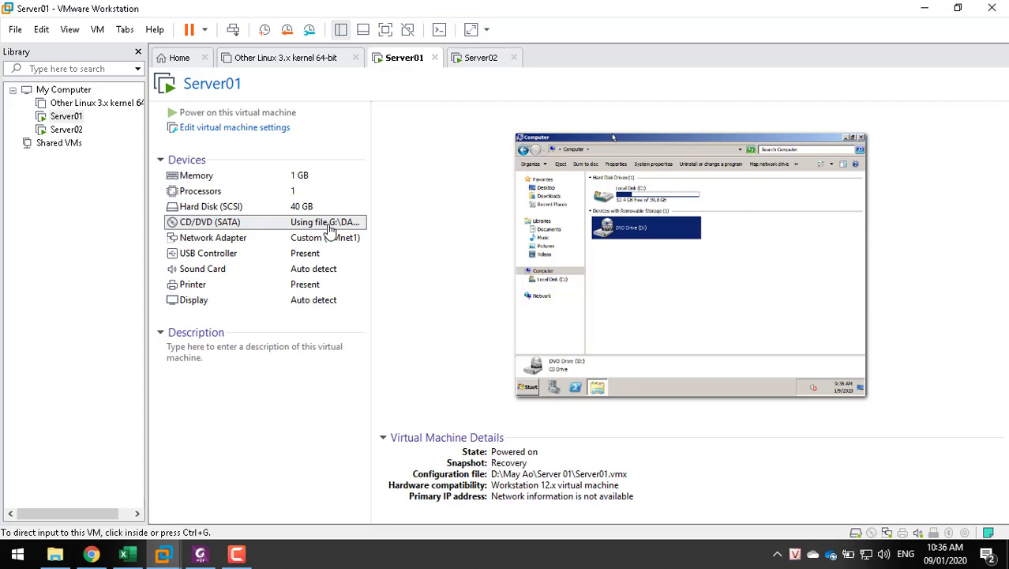
Connect Server01's CD/DVD drive, save the settings and dismiss the missing-ISO errors
double_click(316, 227)
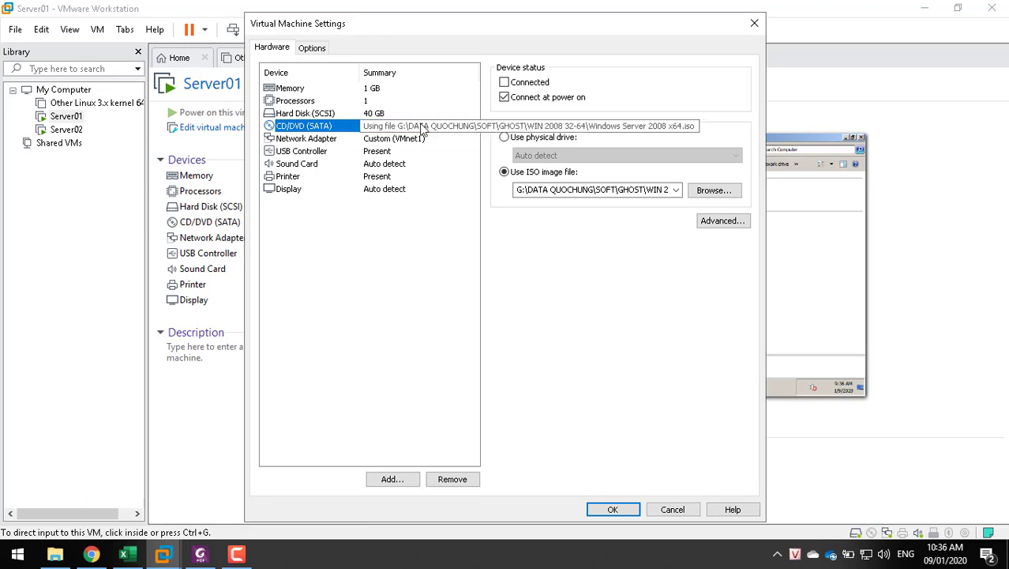
click(528, 86)
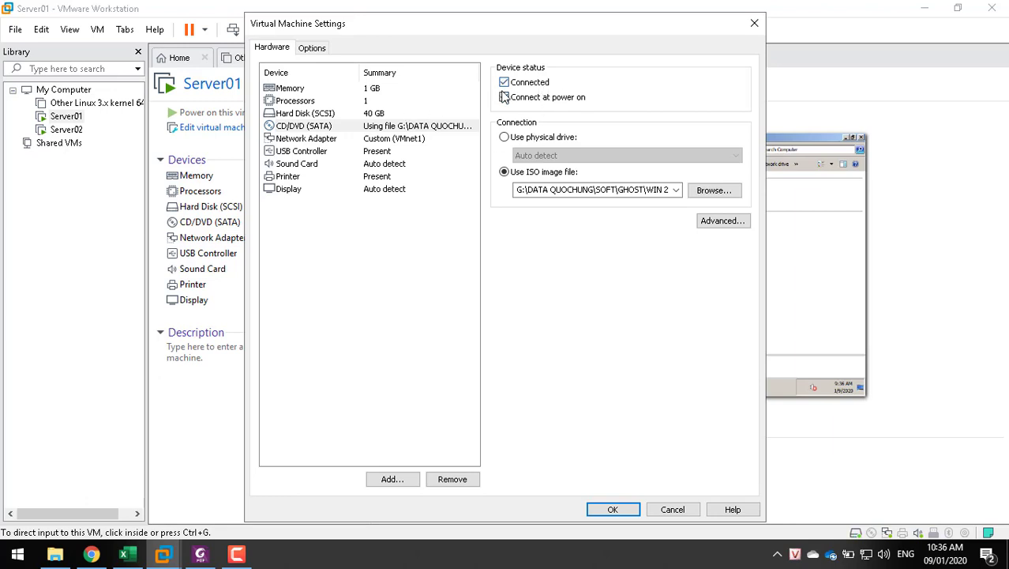
click(612, 509)
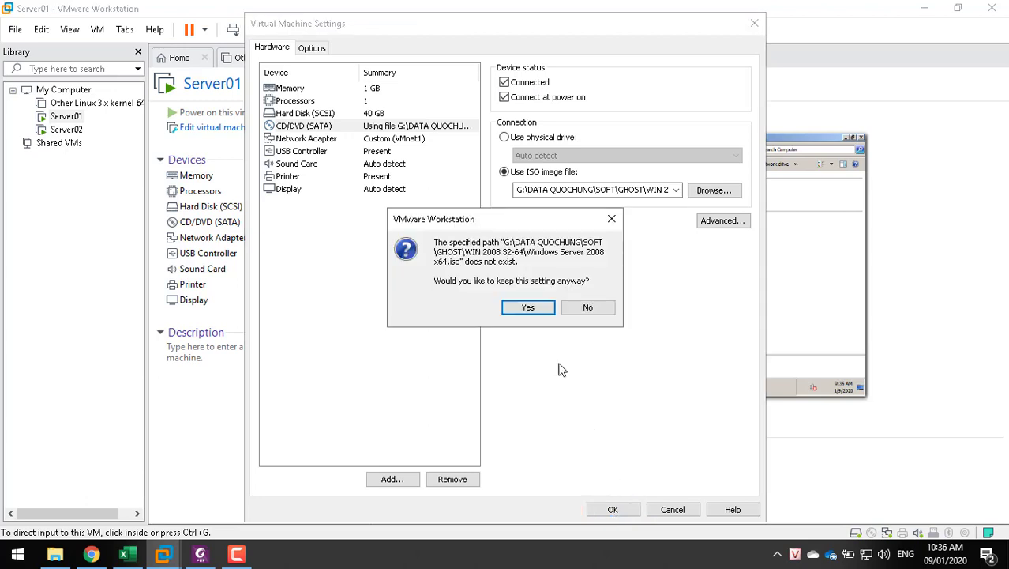
click(537, 311)
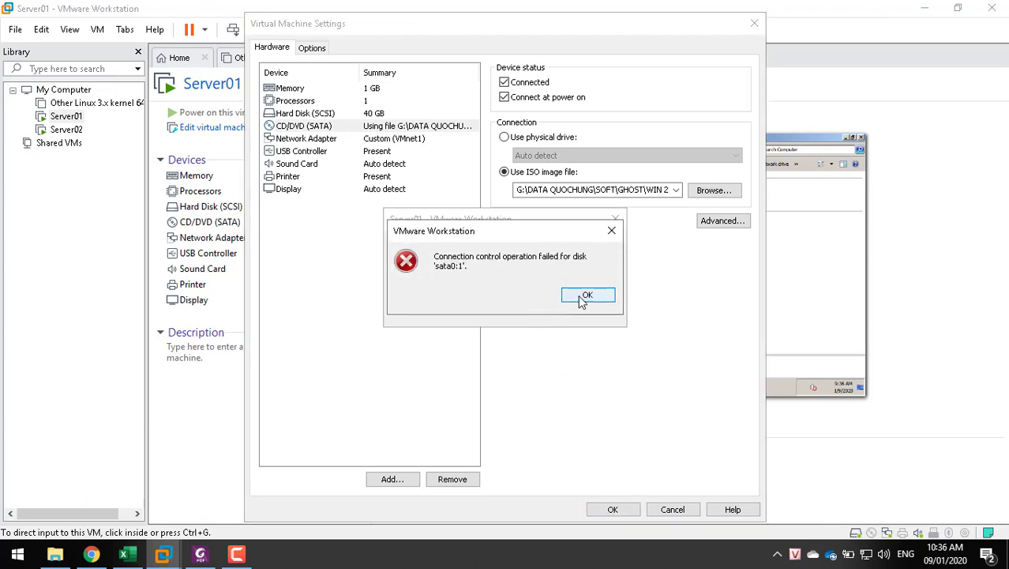
click(582, 298)
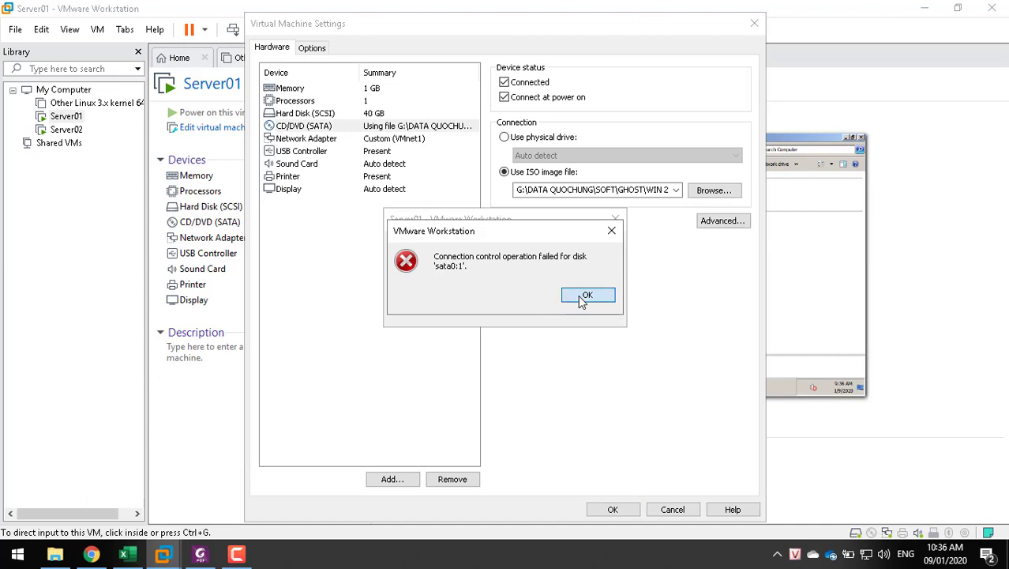
click(588, 308)
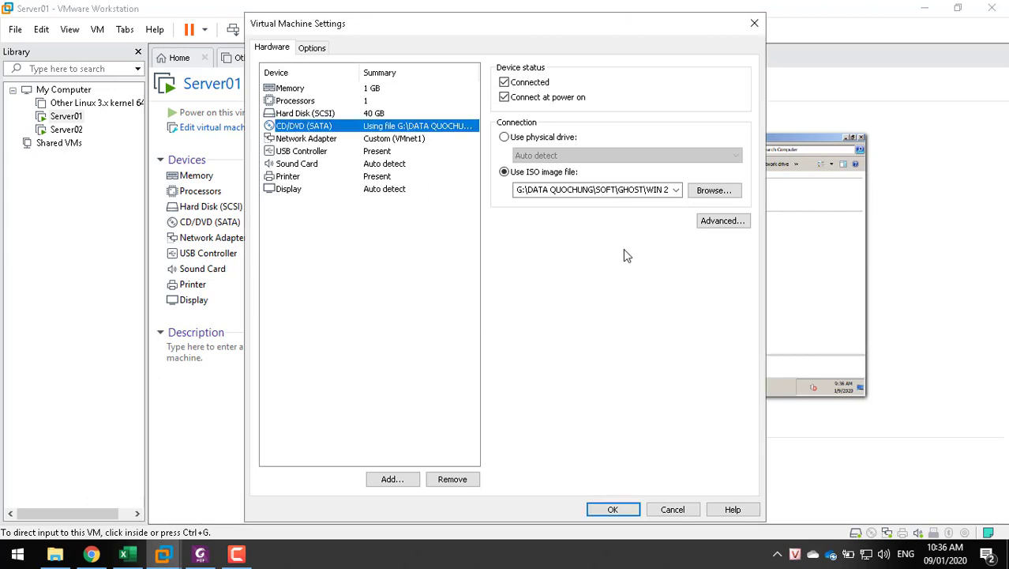
Browse for a new ISO, moving through Data (D:) into the OneDrive - hotec.edu.vn folder
click(712, 194)
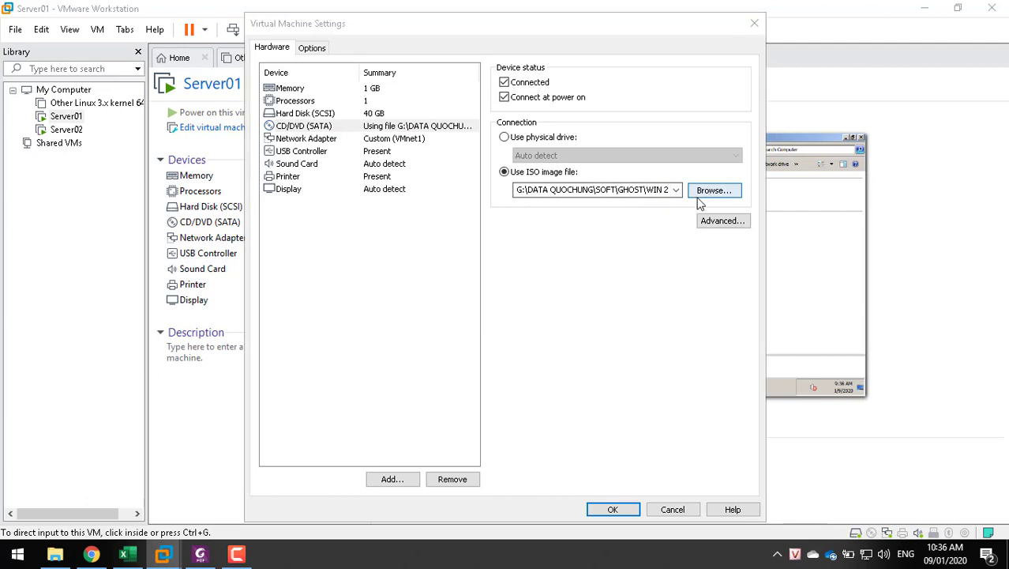
click(307, 306)
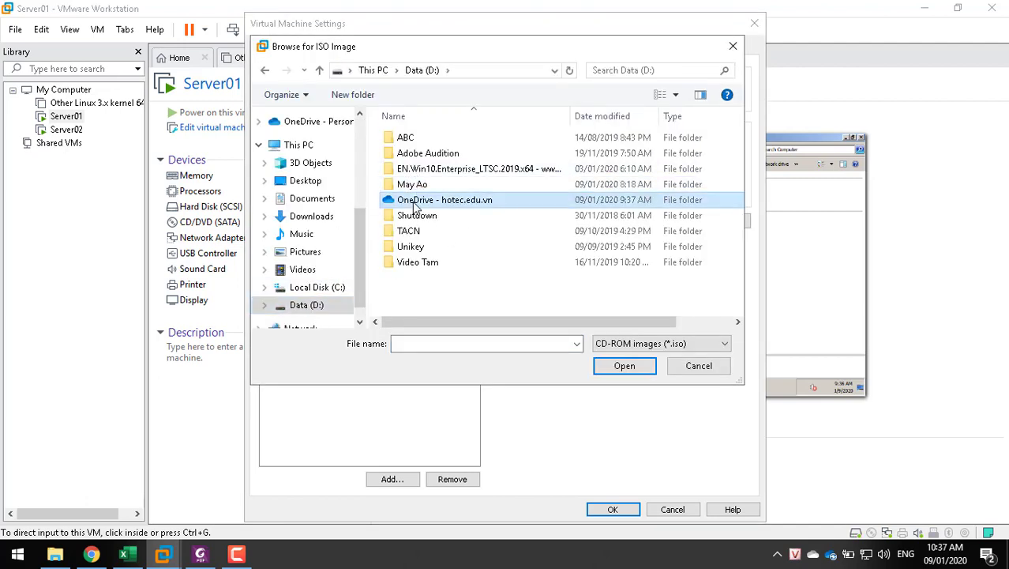
double_click(412, 188)
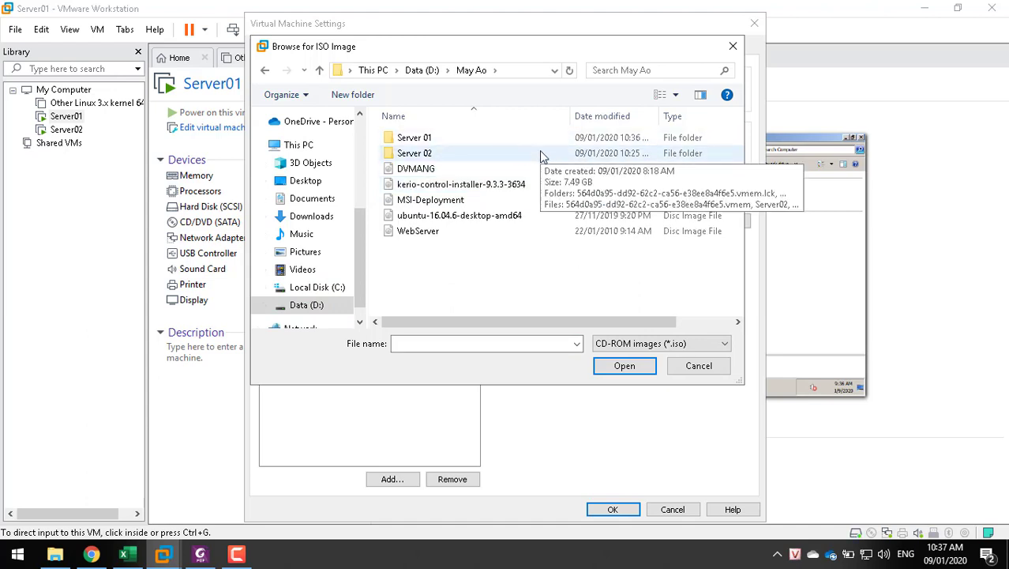
click(322, 305)
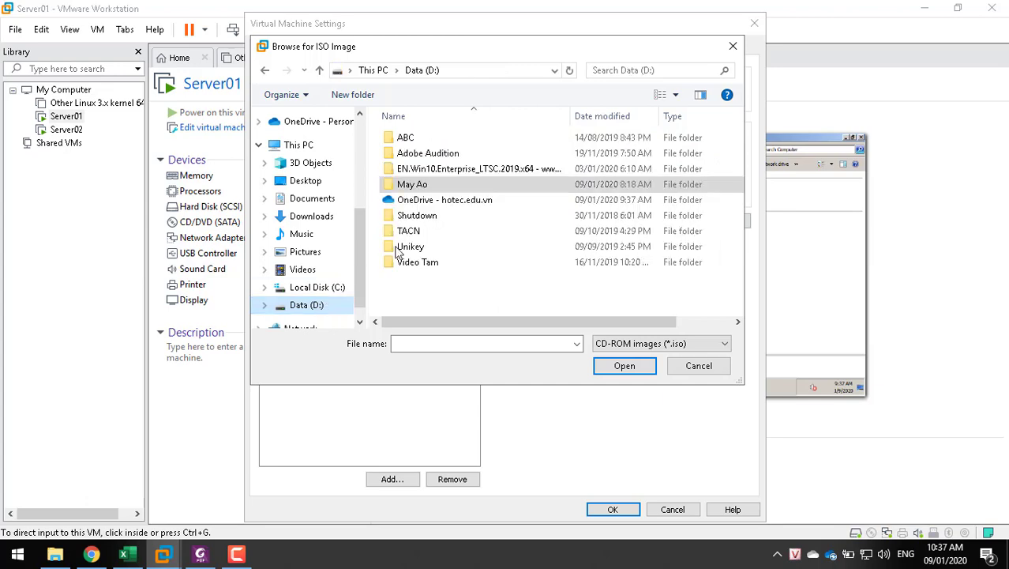
double_click(441, 199)
scroll(474, 225, down, 2)
scroll(464, 213, up, 2)
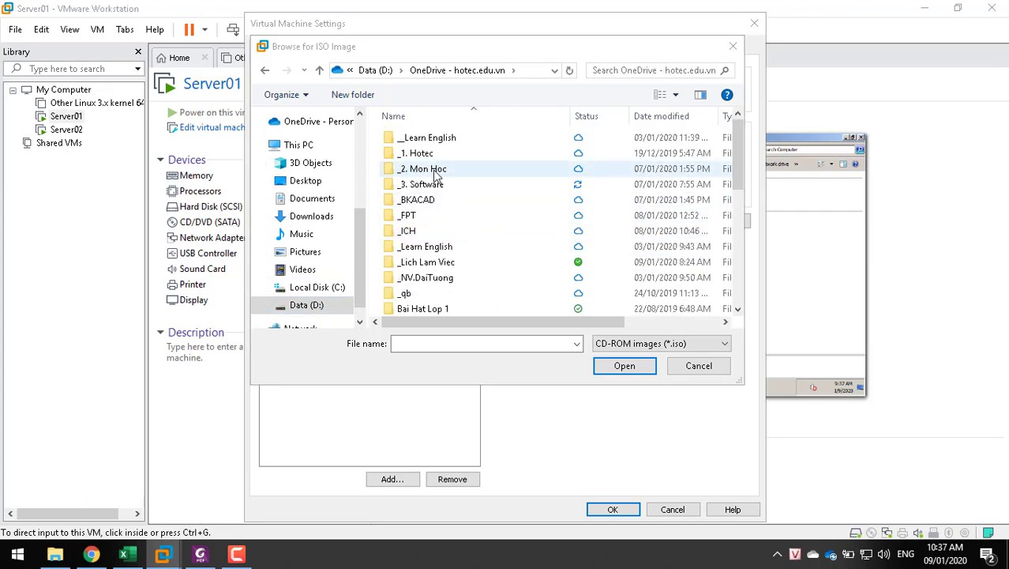
Pick en_windows_server_2008_r2_with_sp1_x64 from _3. Software > May Ao > ISO as the drive image
double_click(462, 183)
scroll(503, 261, down, 4)
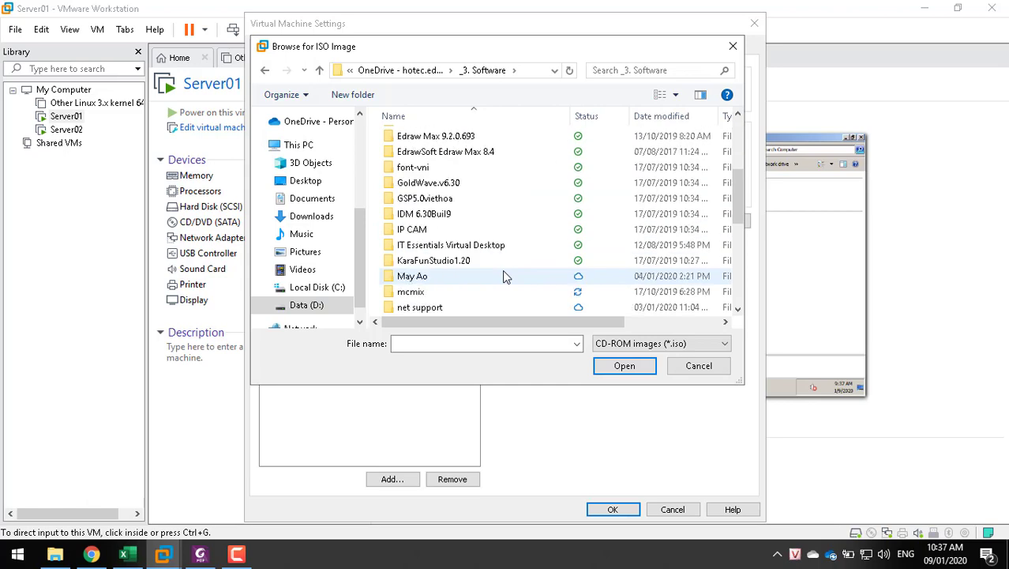
scroll(502, 269, down, 5)
scroll(496, 271, up, 2)
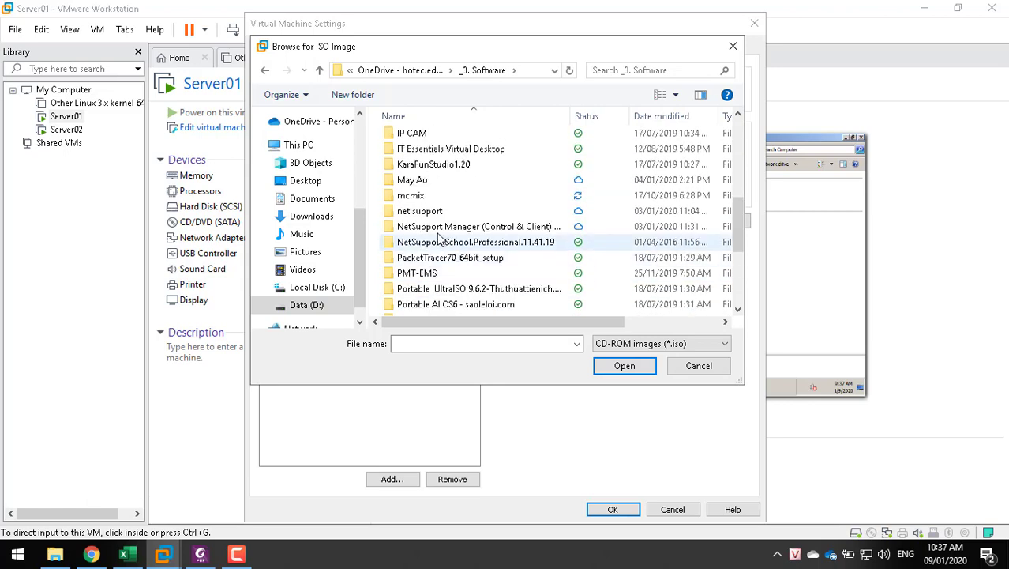
double_click(418, 184)
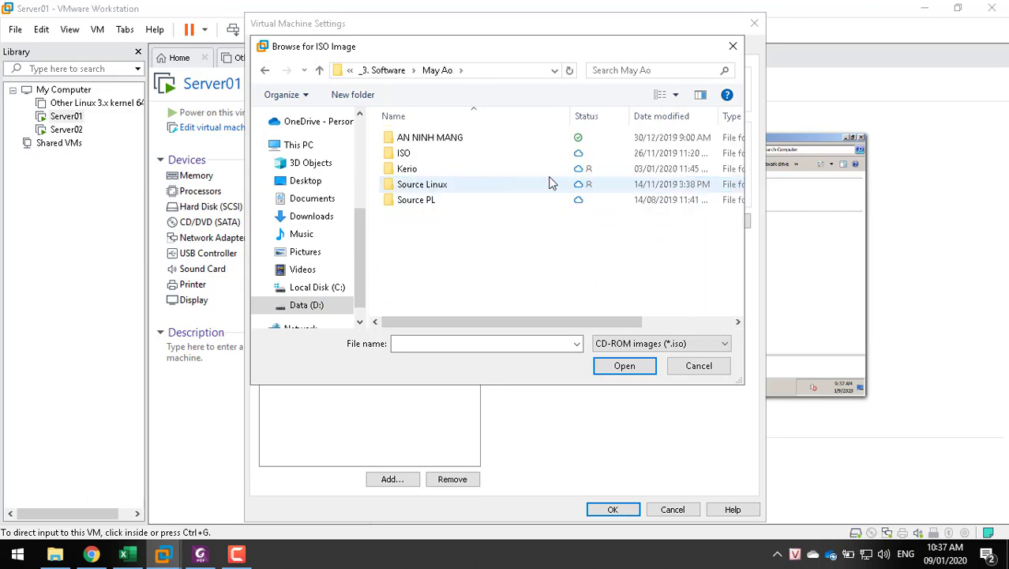
double_click(422, 152)
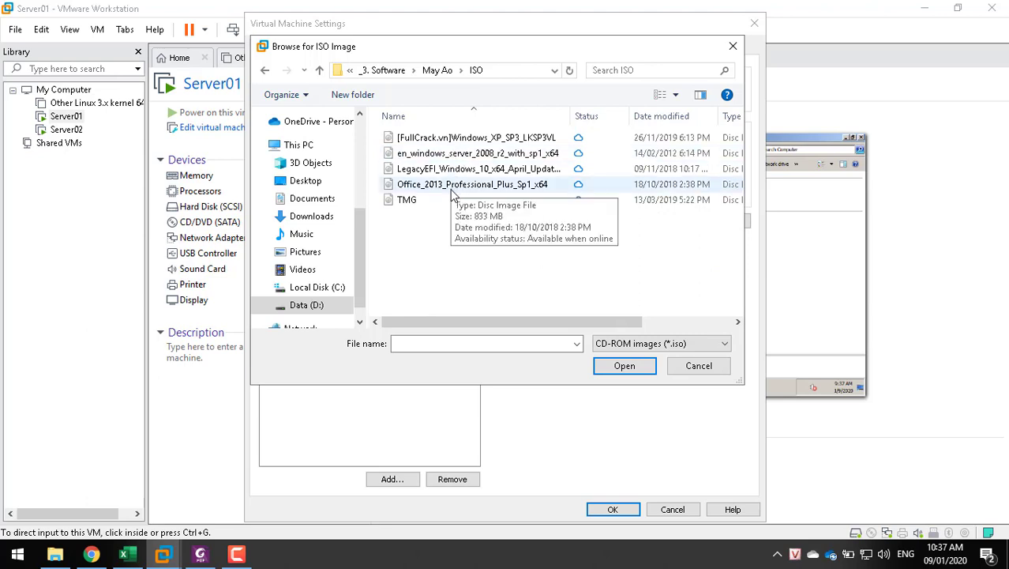
click(474, 153)
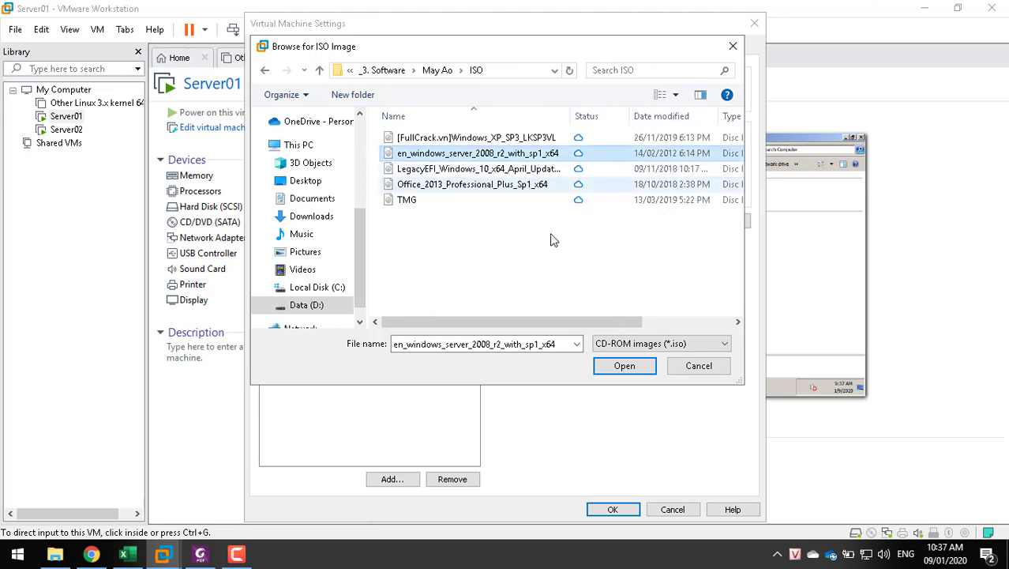
click(623, 368)
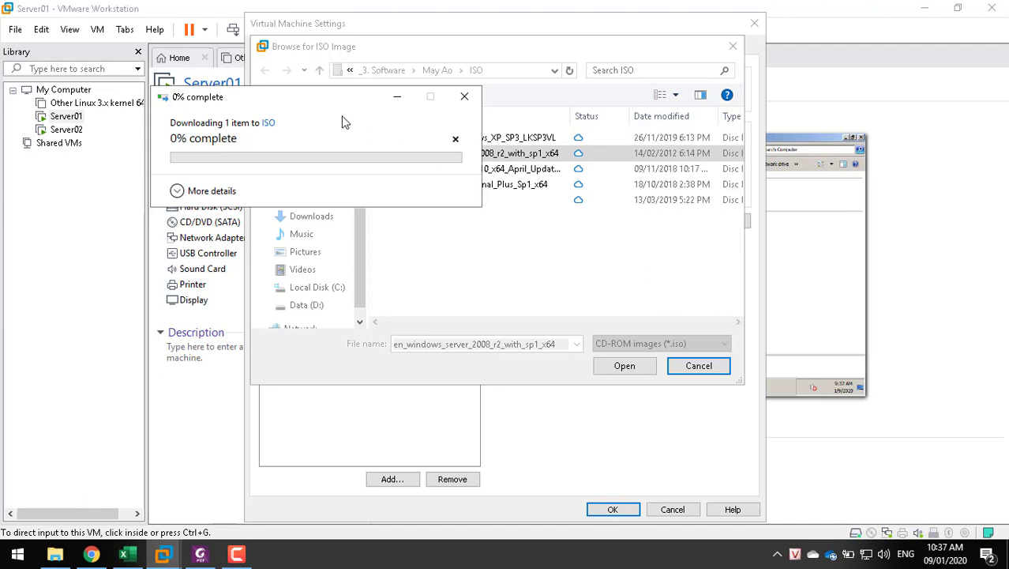
mouse_move(833, 560)
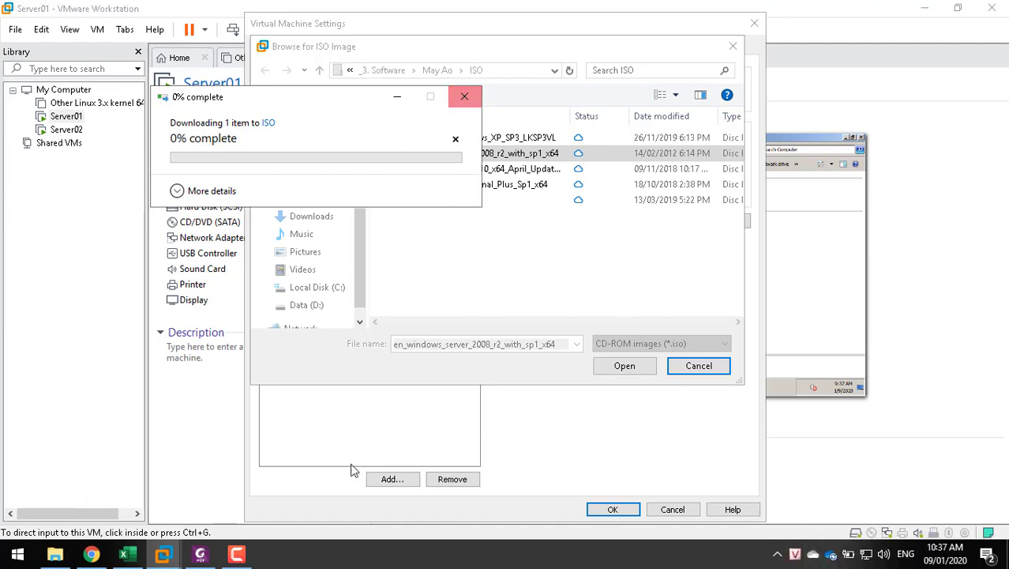
click(55, 555)
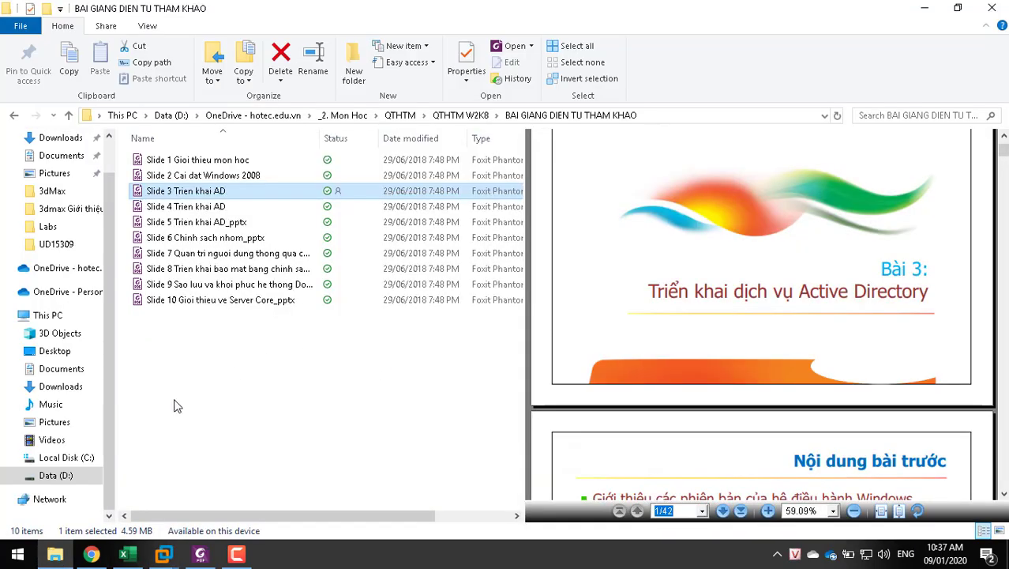
Go to Data (D:) > OneDrive > _3. Software > May Ao > ISO and widen the Status column
click(58, 478)
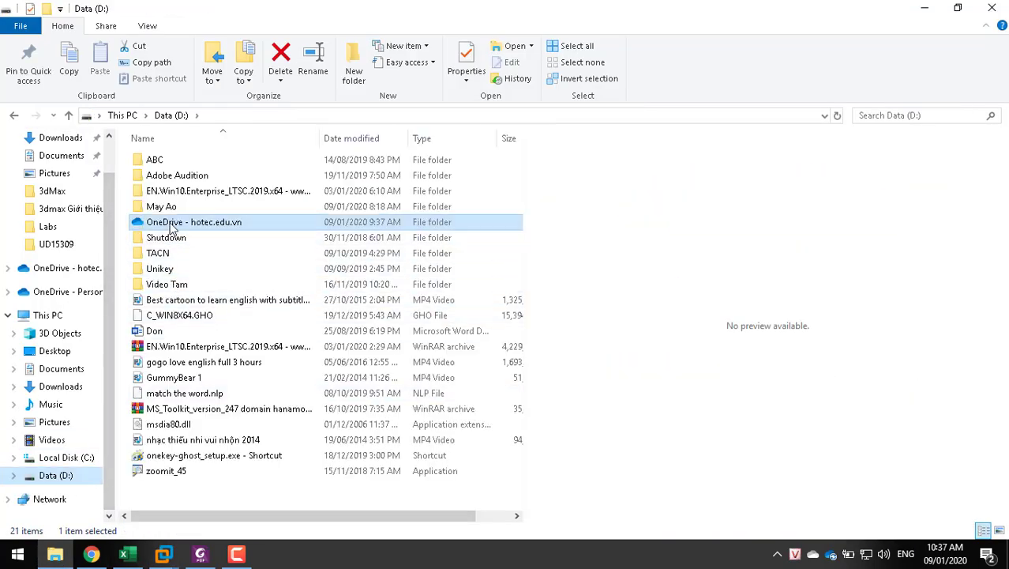
double_click(174, 225)
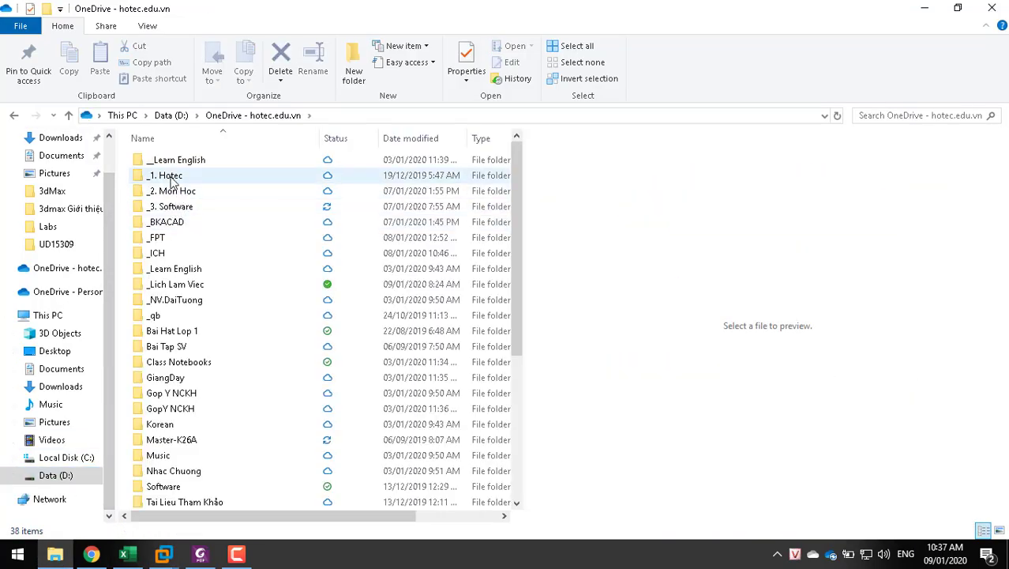
double_click(176, 207)
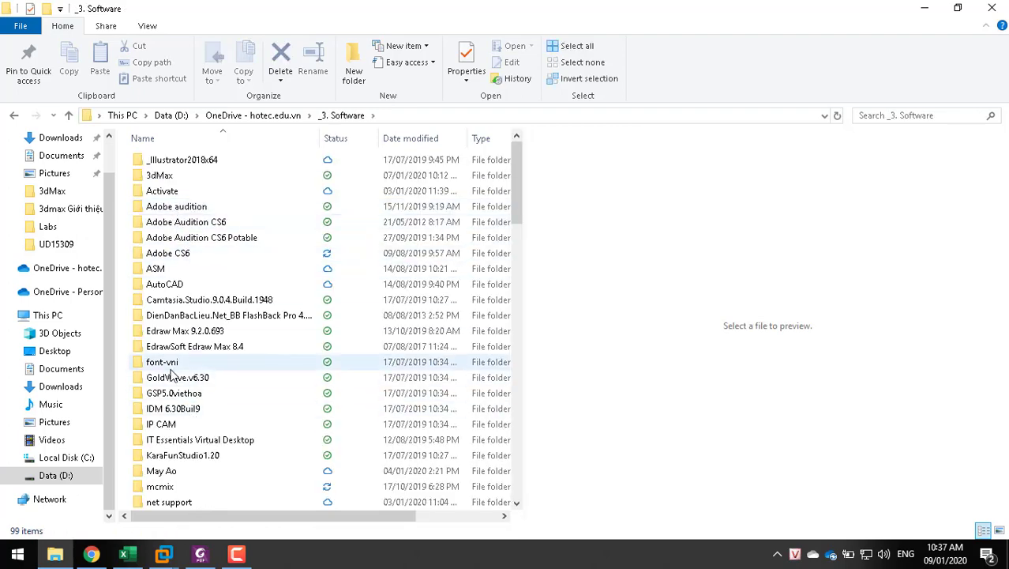
scroll(187, 417, down, 2)
double_click(172, 391)
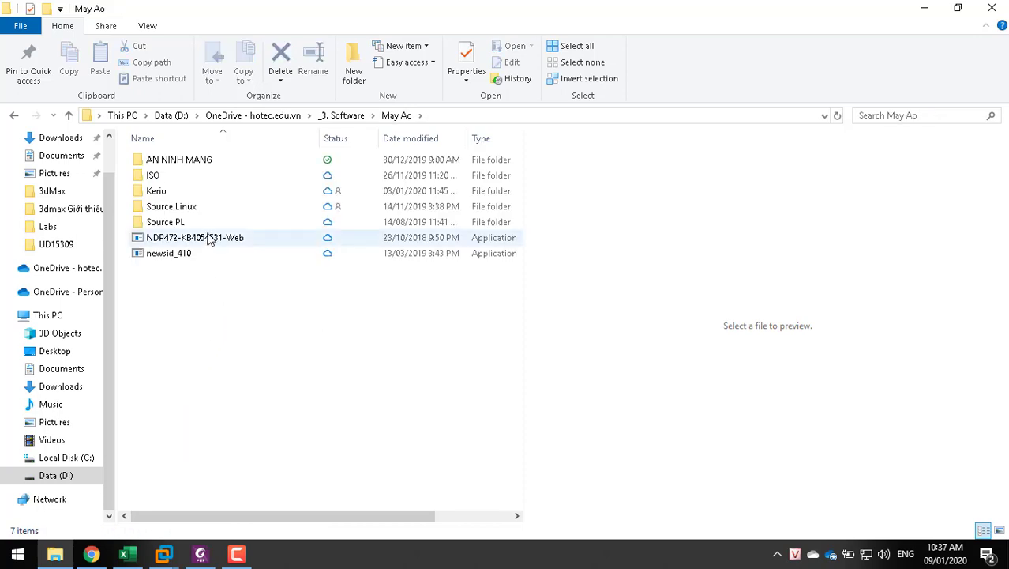
double_click(175, 177)
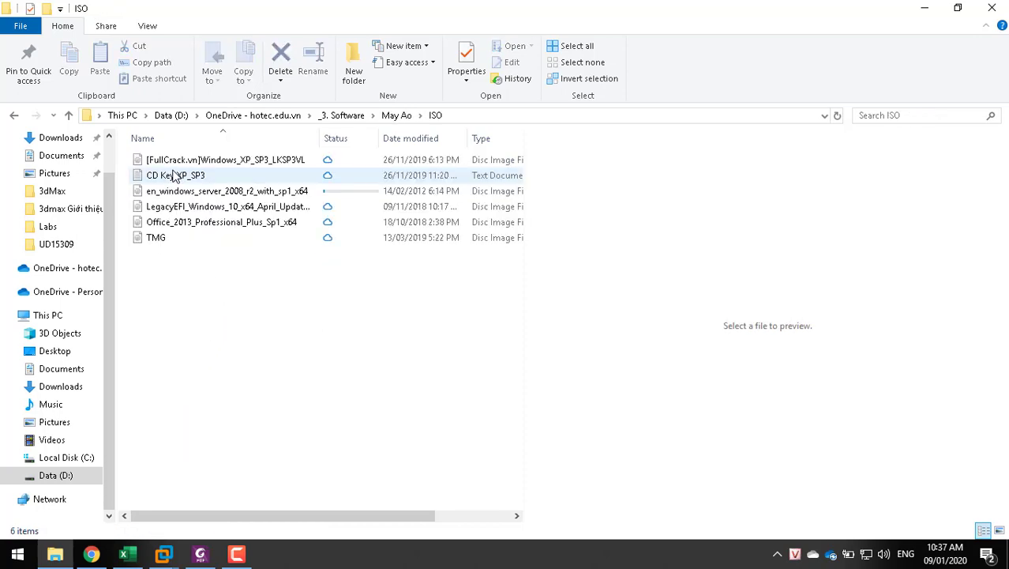
click(327, 194)
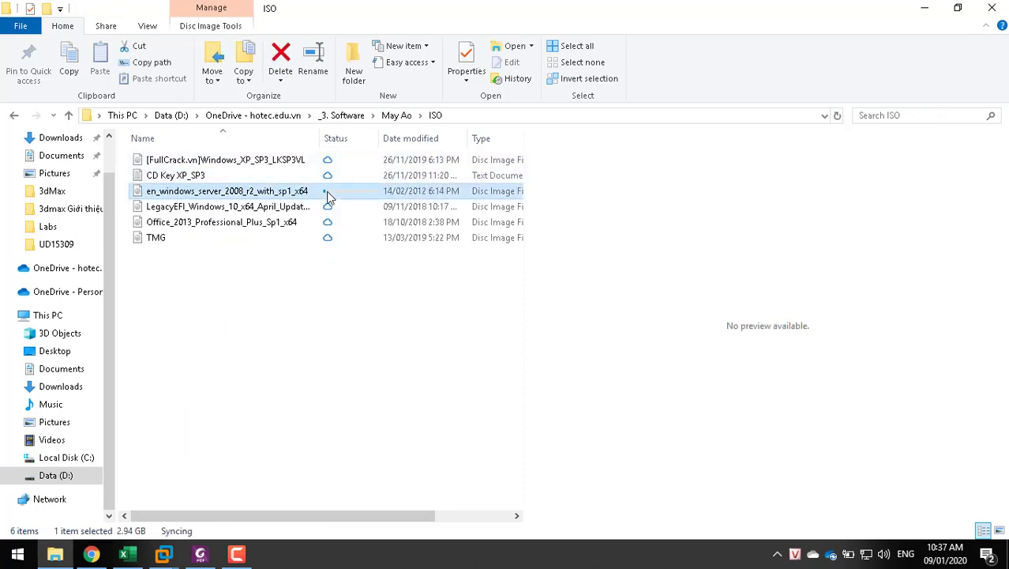
drag(378, 139, 458, 138)
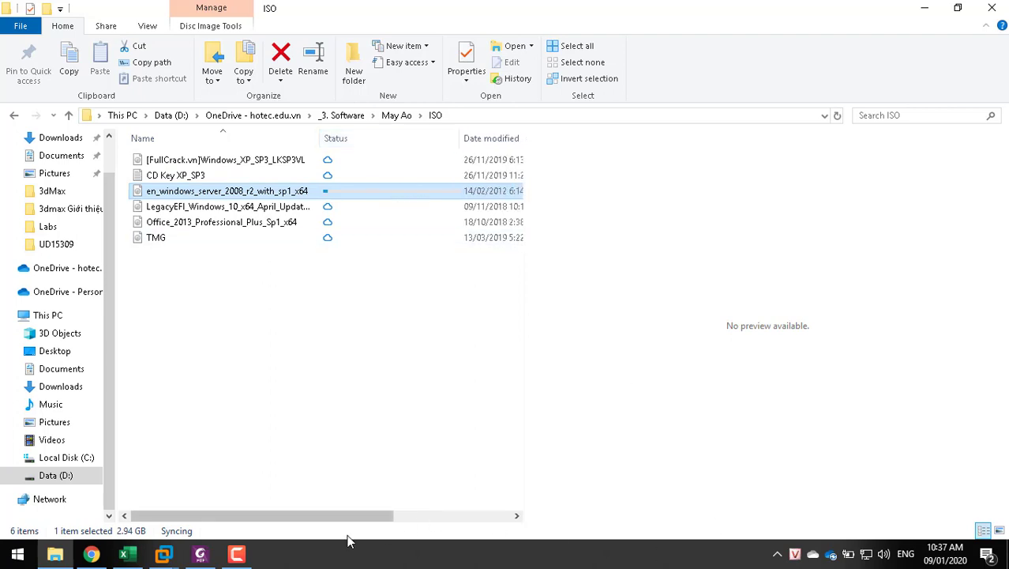
click(202, 555)
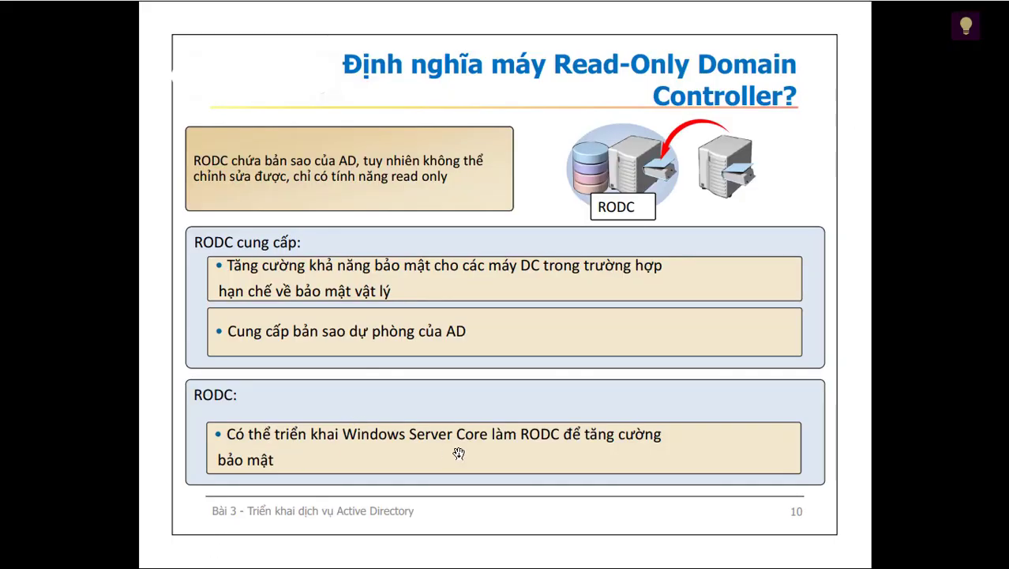
Advance the lecture to slide 12 on pre-installation notes and leave the slideshow
click(390, 405)
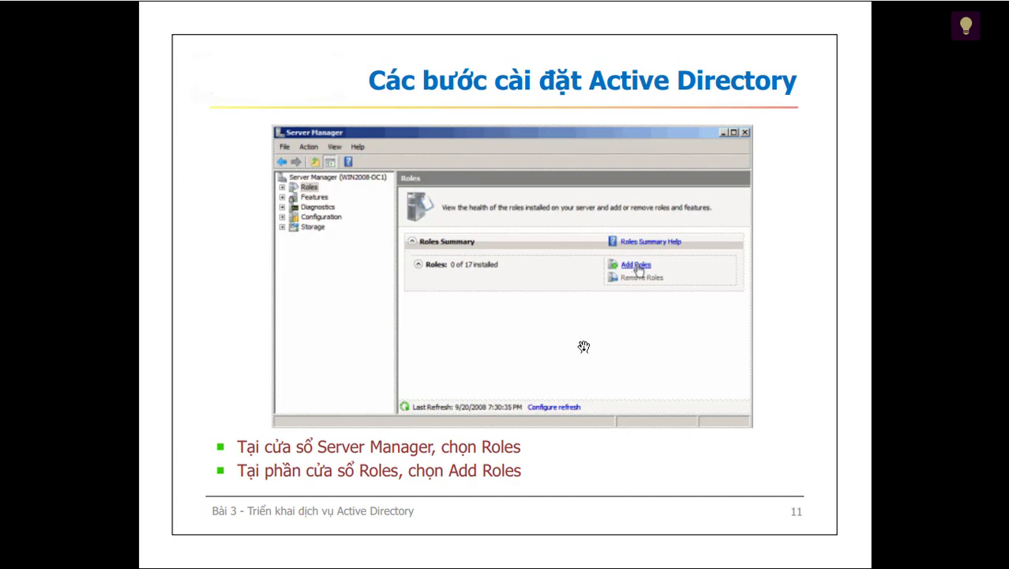
key(Right)
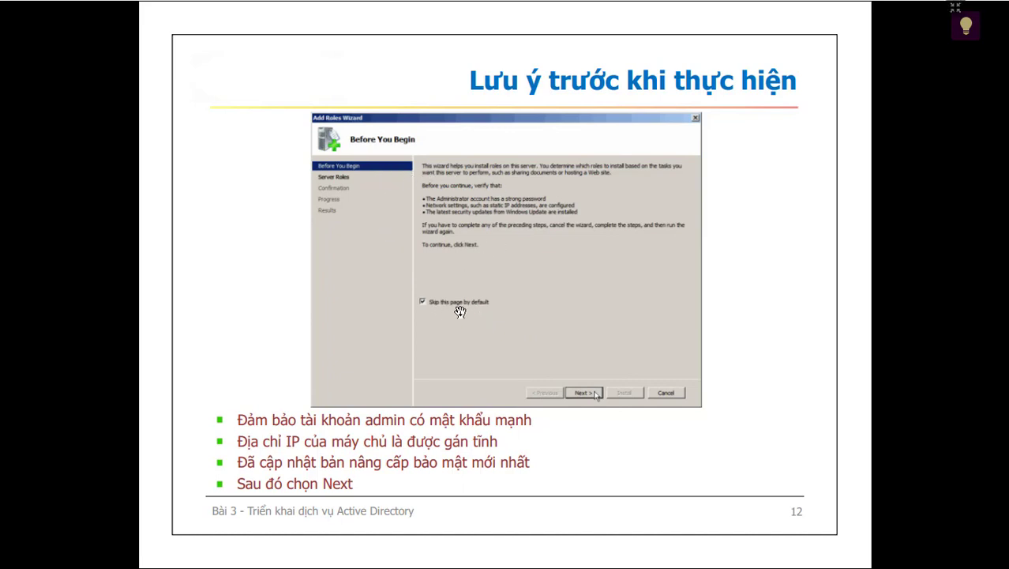
key(alt+Tab)
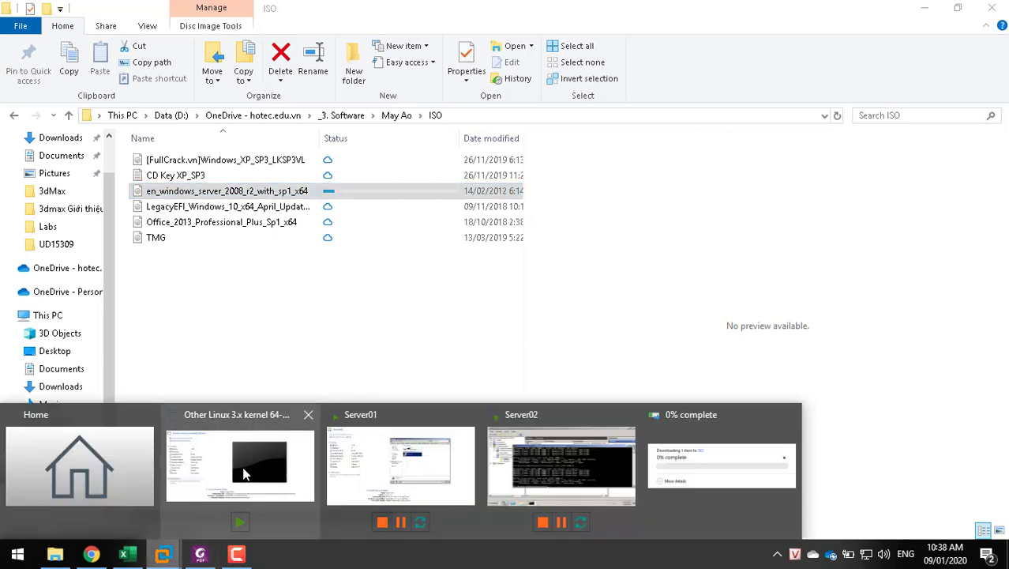
Cancel the ISO browse and close Server01's Virtual Machine Settings without changes
click(430, 472)
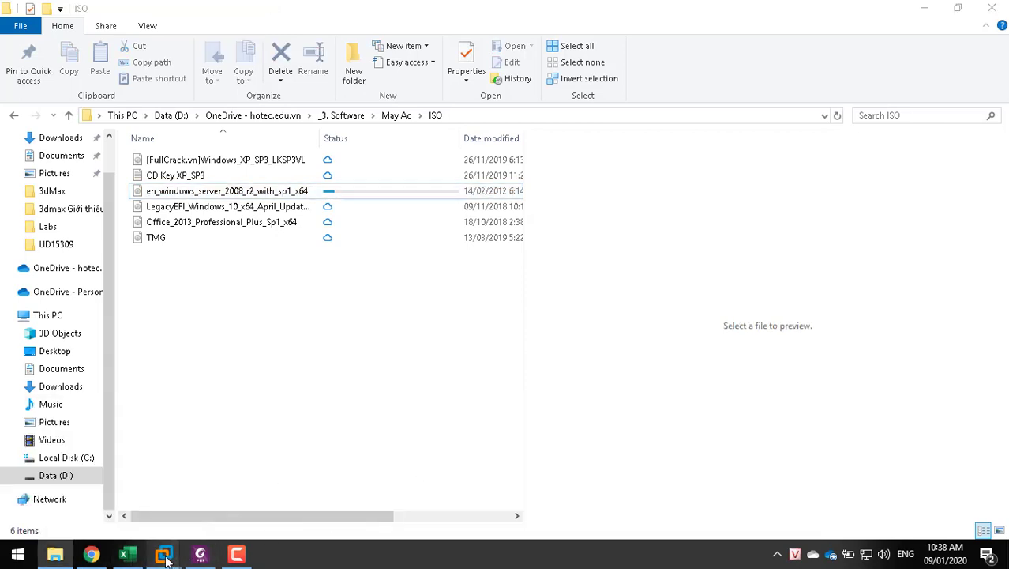
mouse_move(164, 554)
click(388, 461)
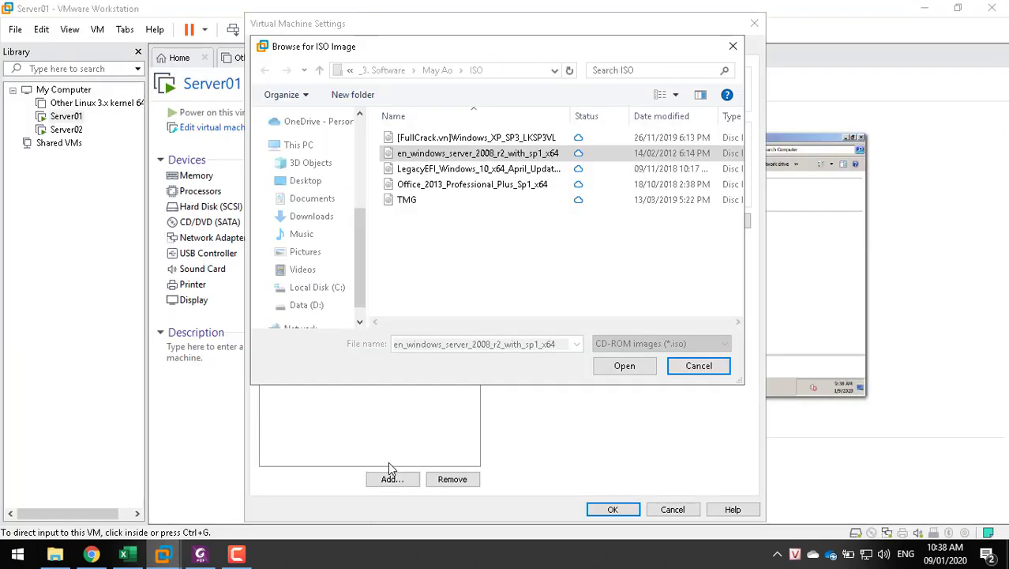
click(700, 366)
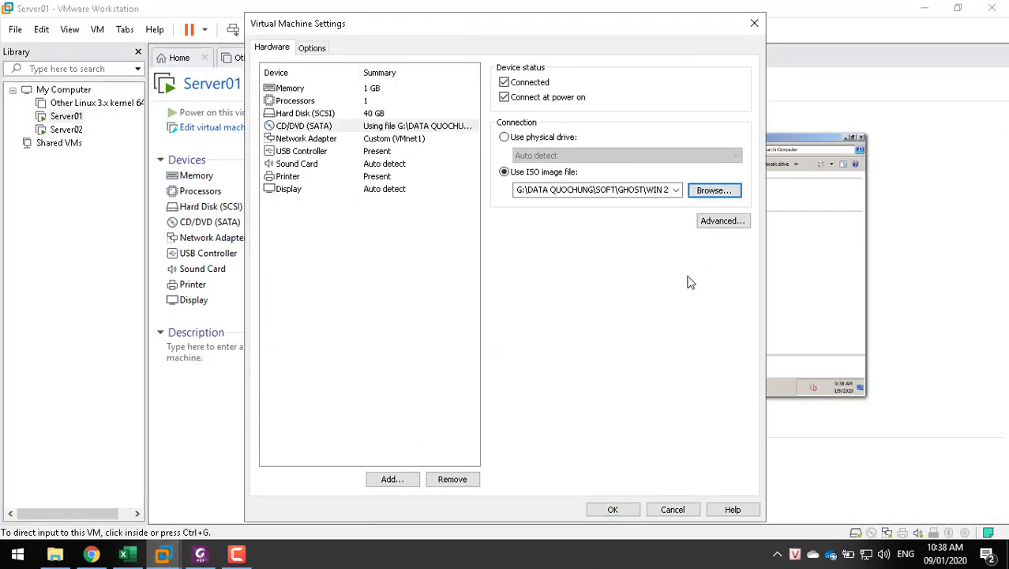
click(667, 510)
Return to the Server01 guest desktop and close its Computer window
click(672, 330)
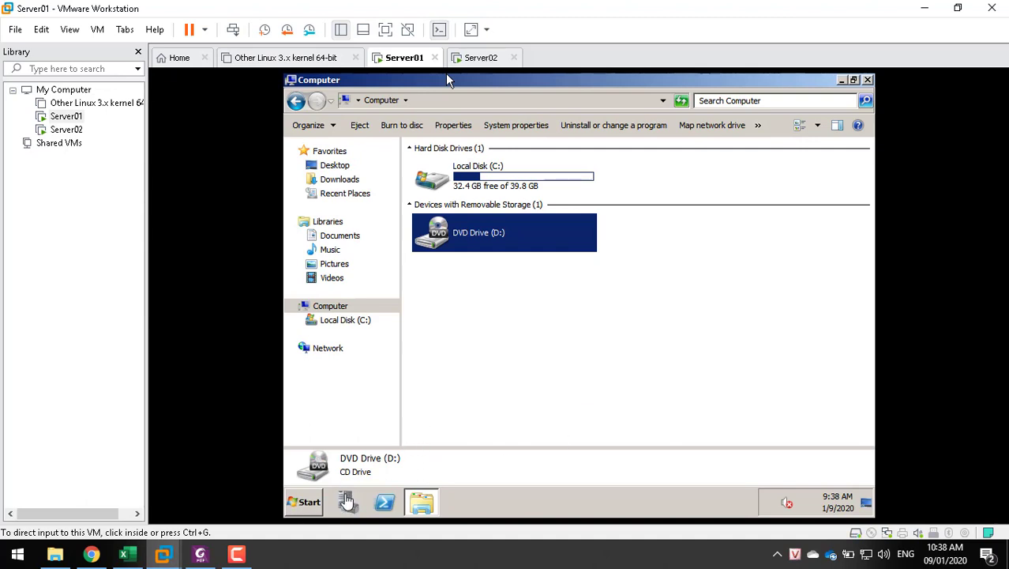
click(447, 79)
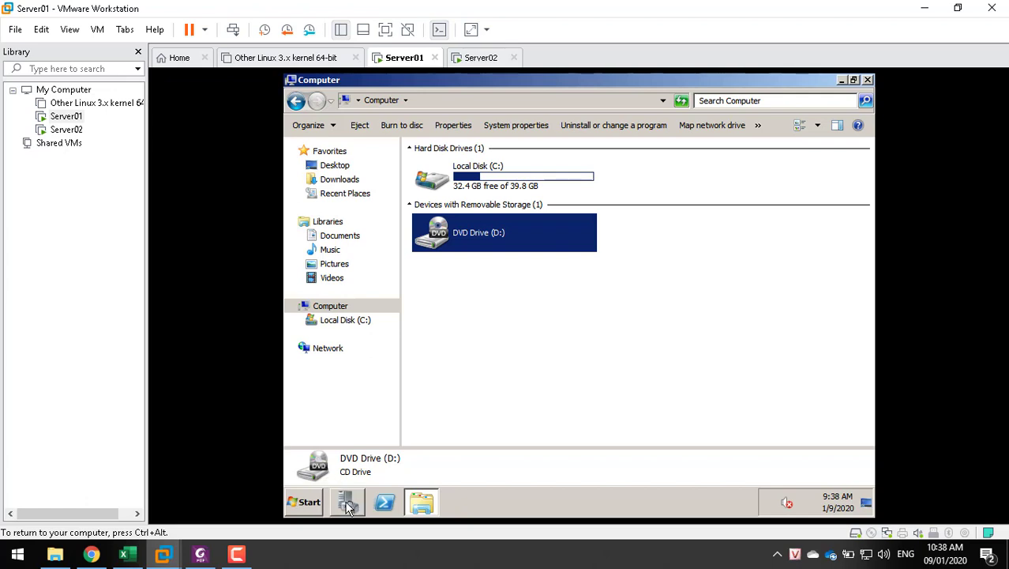
click(349, 504)
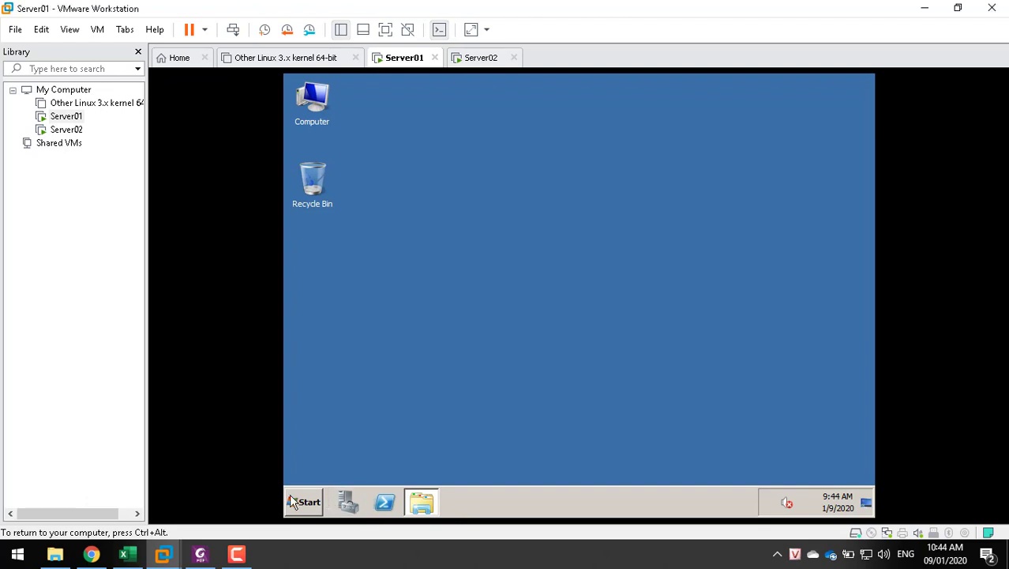
Open Server Manager on Server01, select Roles, and launch Add Roles
click(298, 499)
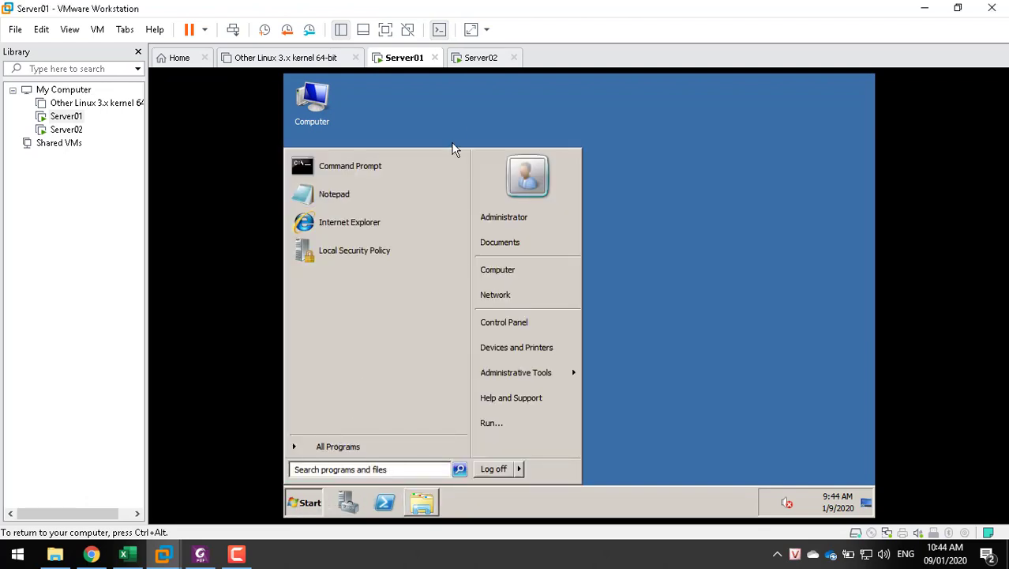
click(455, 130)
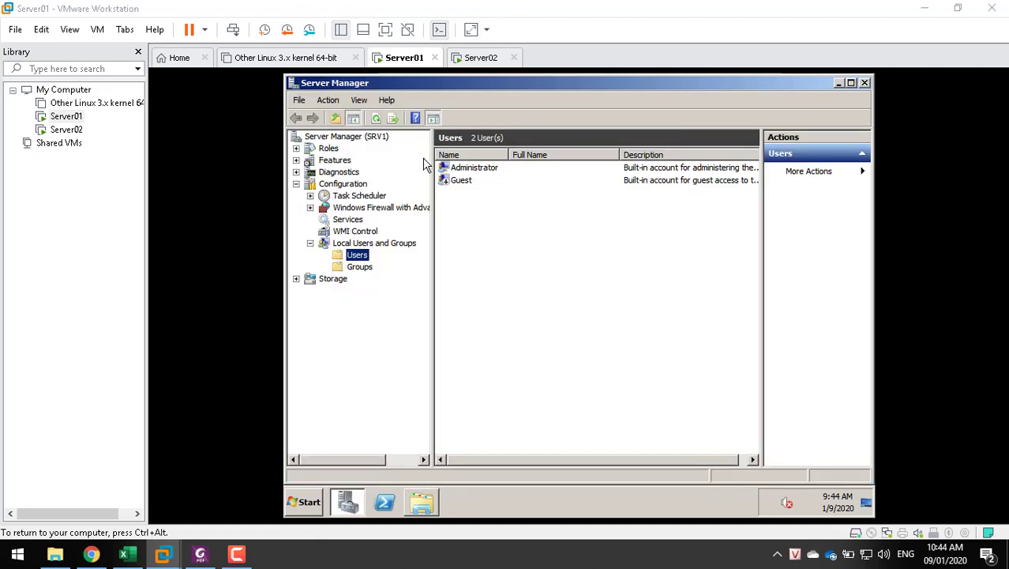
click(327, 148)
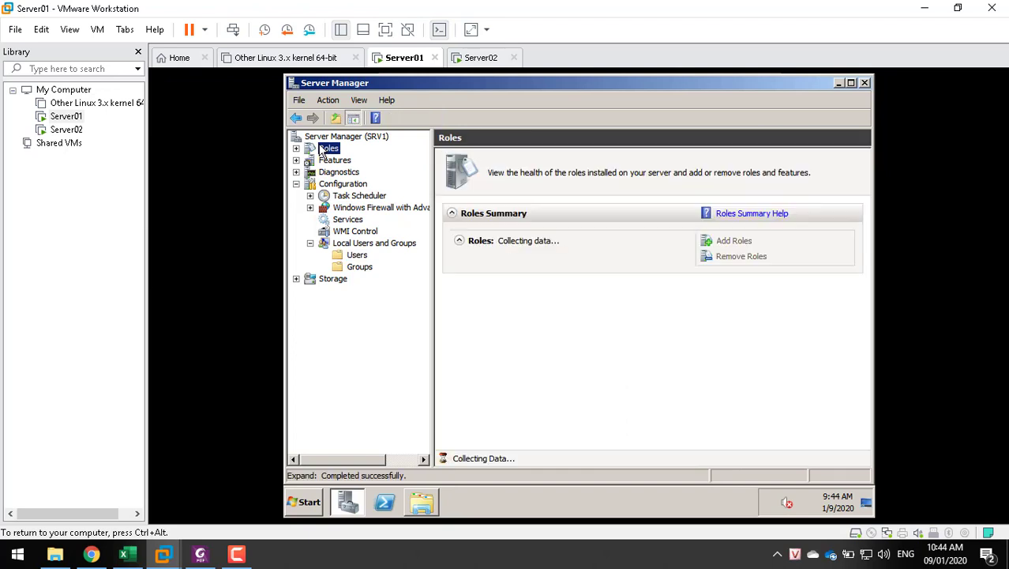
click(744, 243)
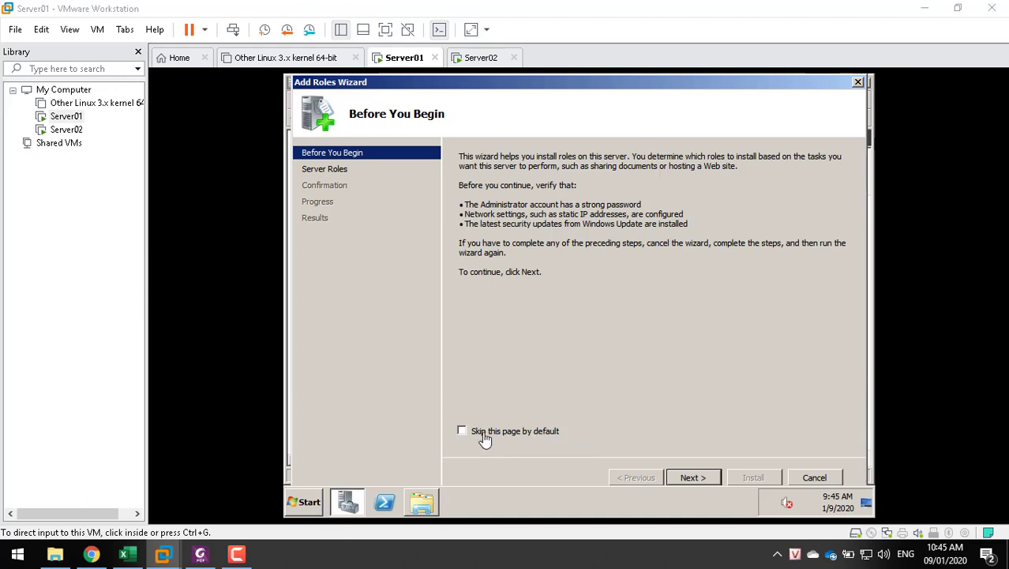
Move past Before You Begin and view the Active Directory Domain Services role description
click(692, 478)
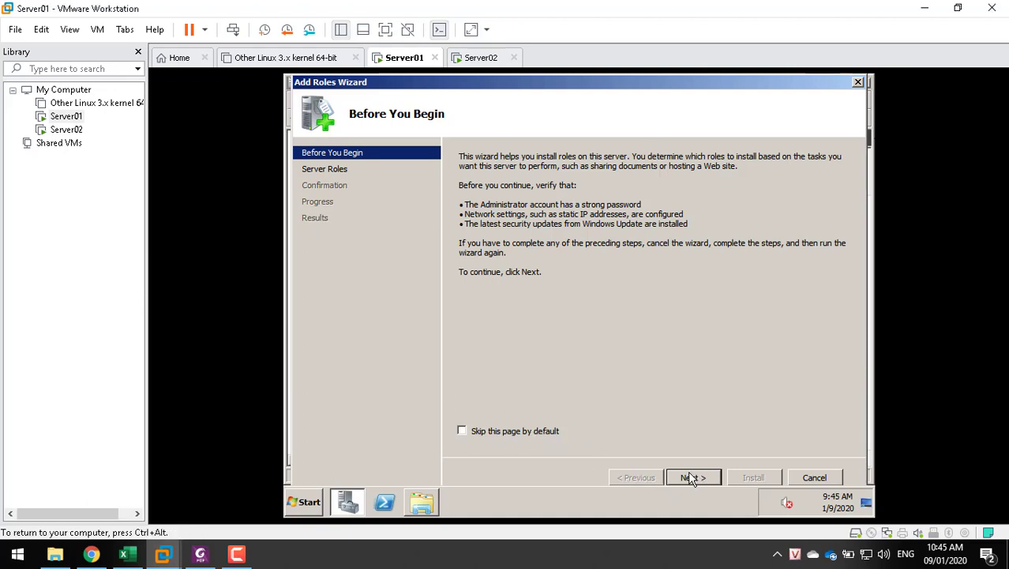
click(691, 477)
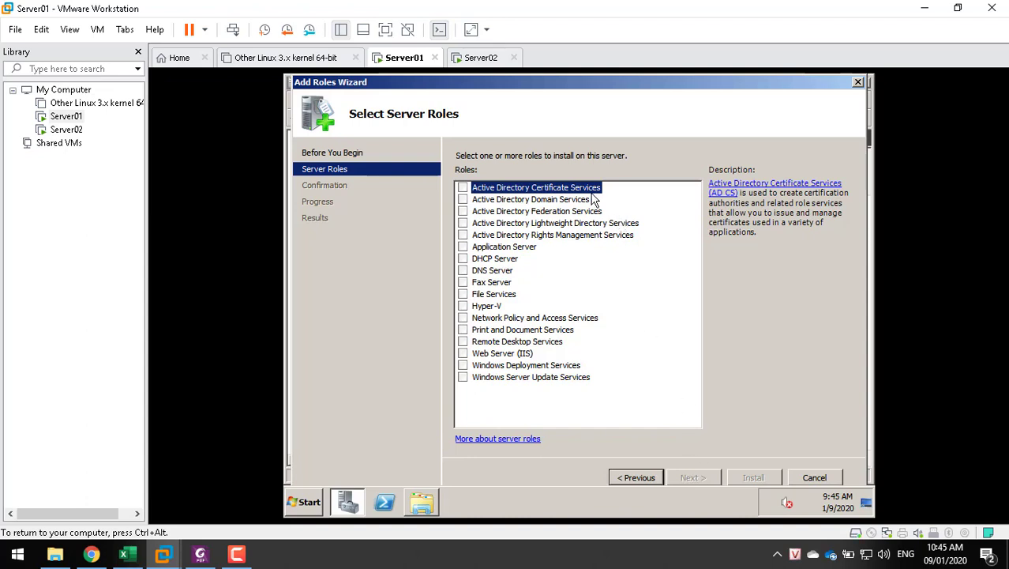
click(543, 201)
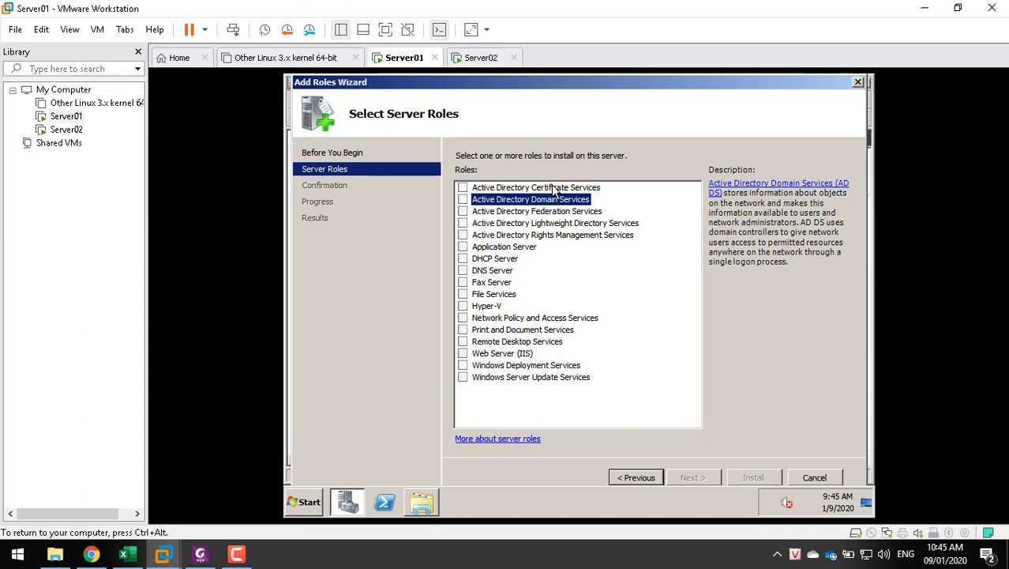
click(207, 554)
Advance the lecture to slide 13, then tick Active Directory Domain Services in the roles list
click(577, 398)
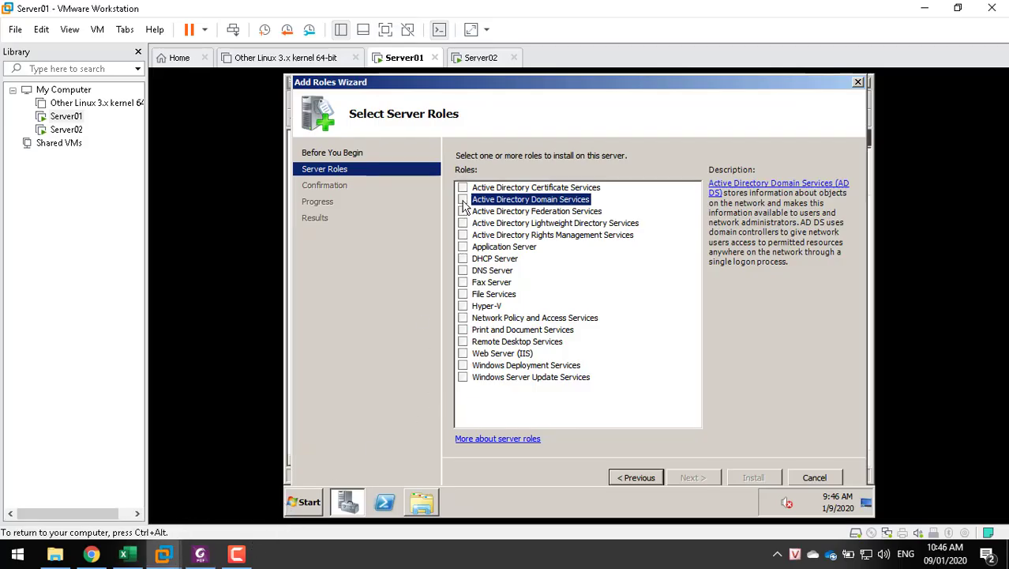
click(463, 199)
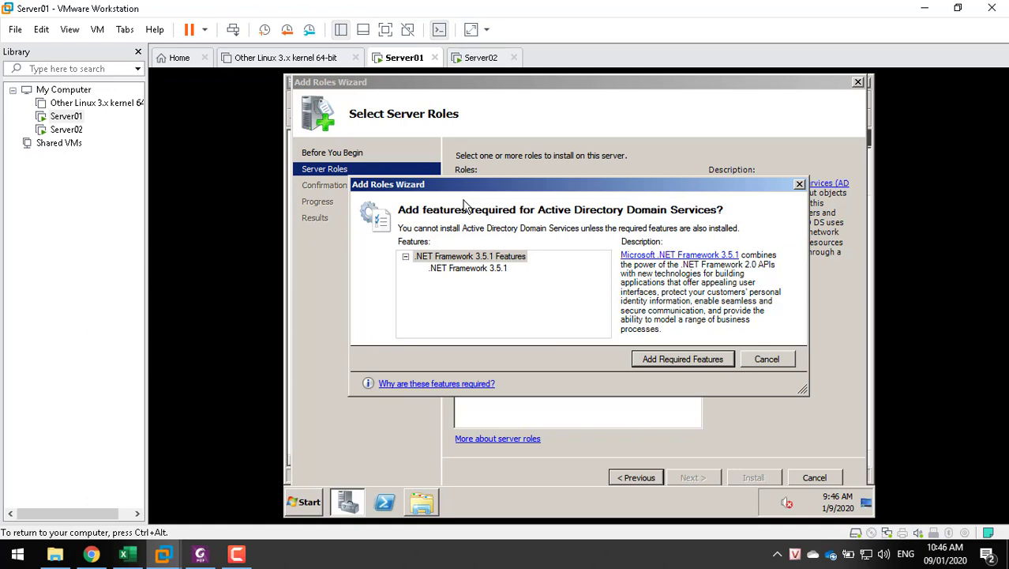
Add the required .NET Framework 3.5.1 features, install AD DS, and close the finished wizard
click(656, 361)
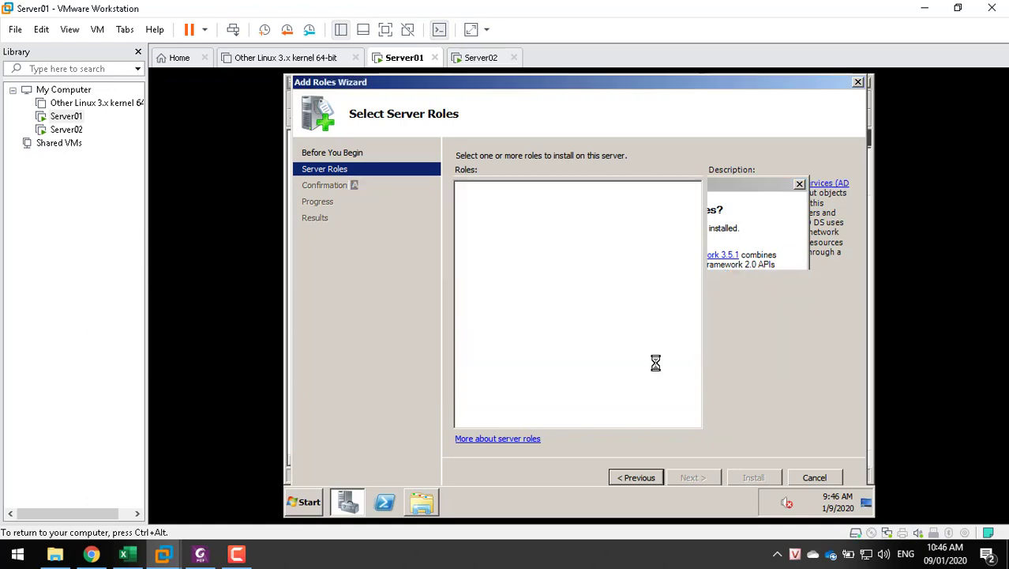
click(688, 478)
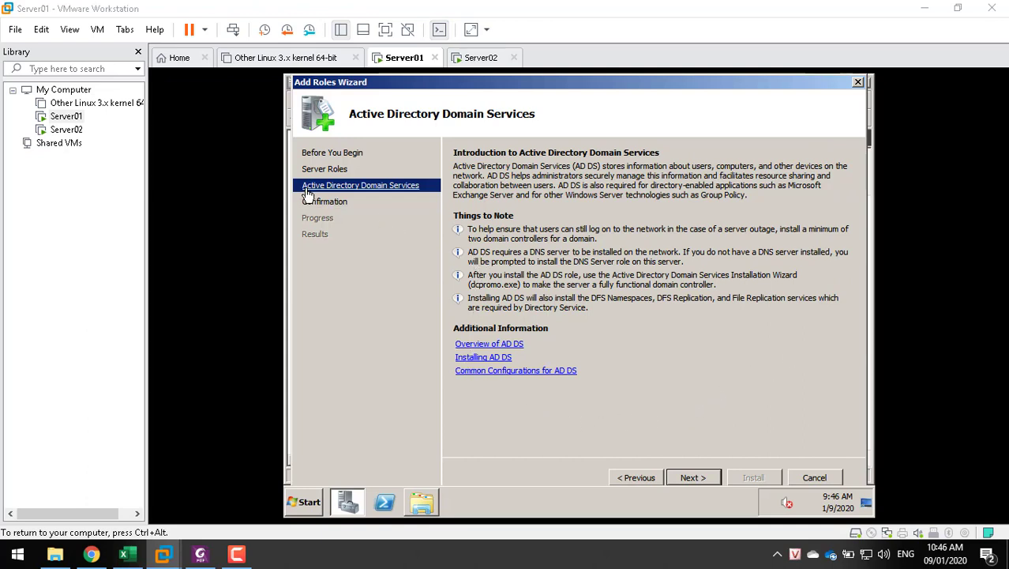
click(682, 478)
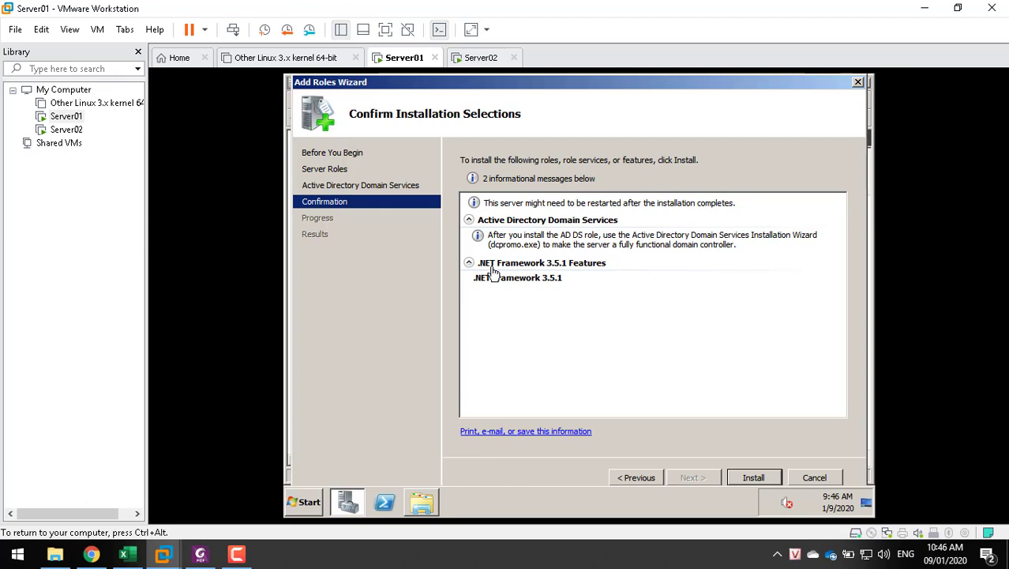
click(757, 483)
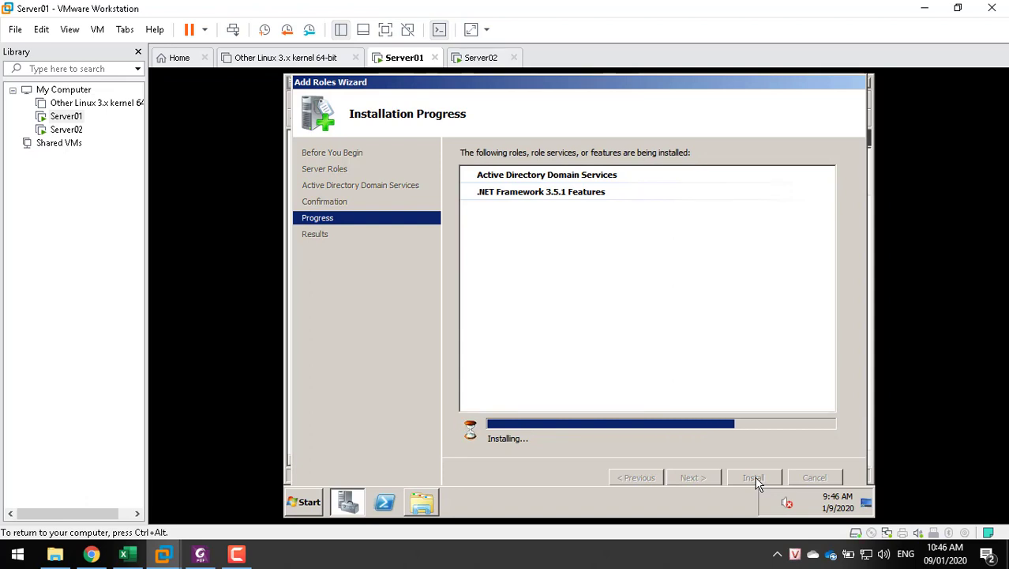
click(55, 555)
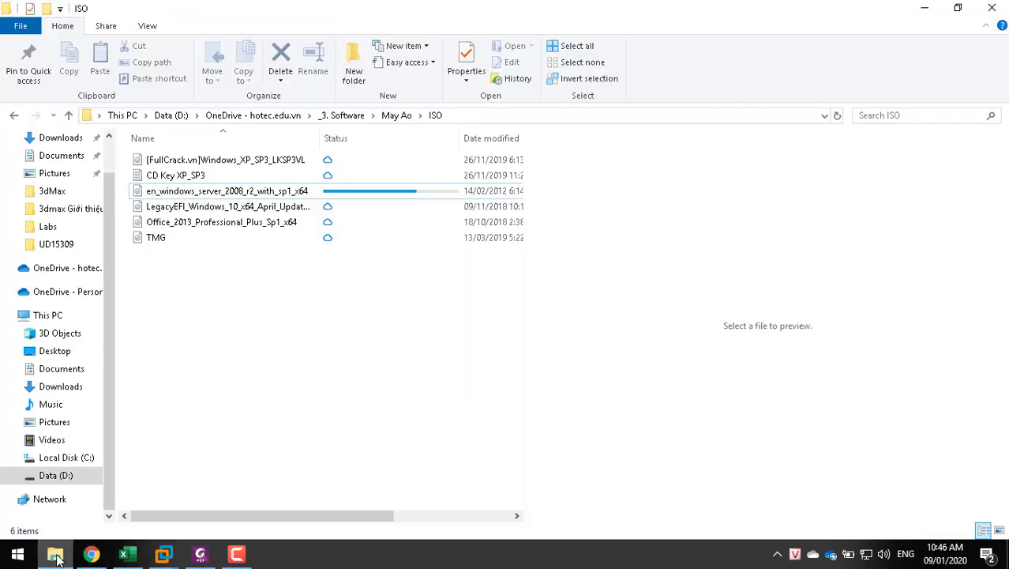
click(56, 555)
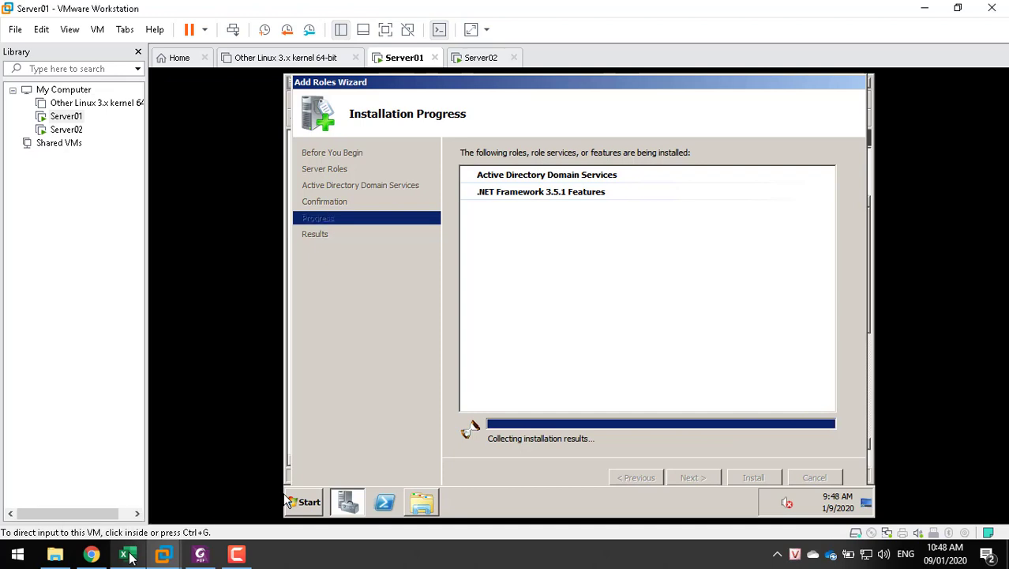
click(730, 421)
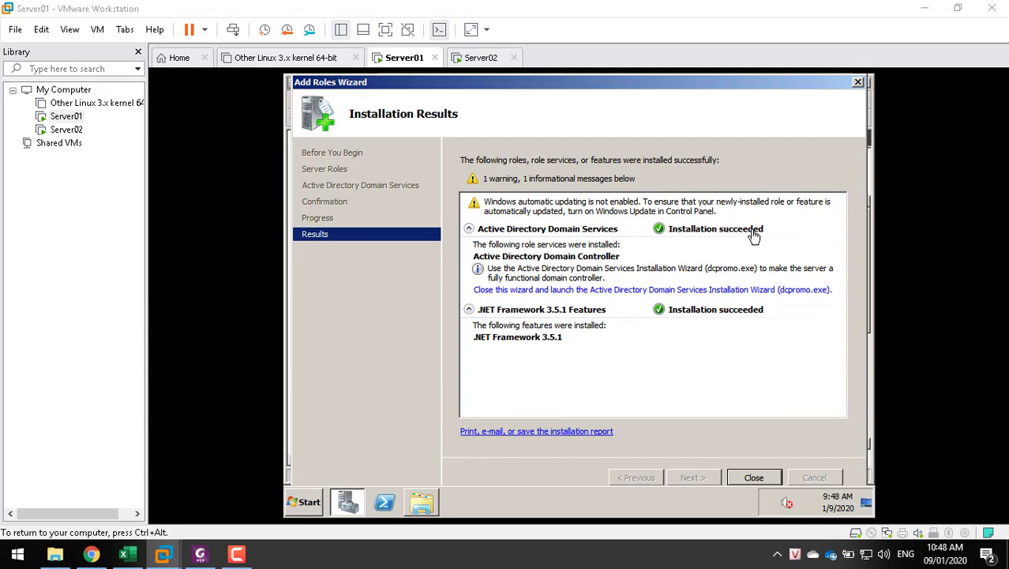
click(753, 478)
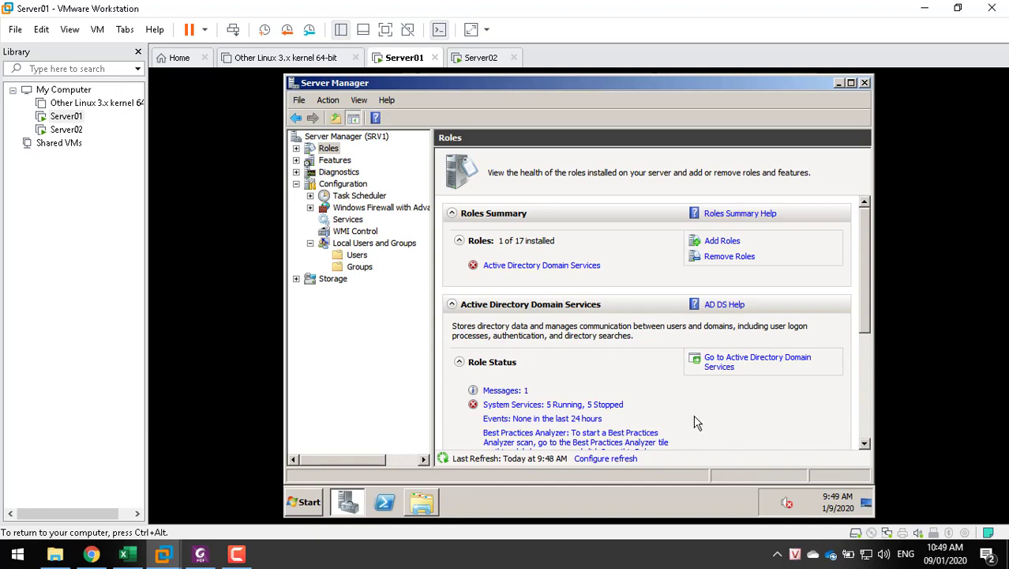
Select Users in Server Manager, then enter dcpromo in the Run box
click(50, 556)
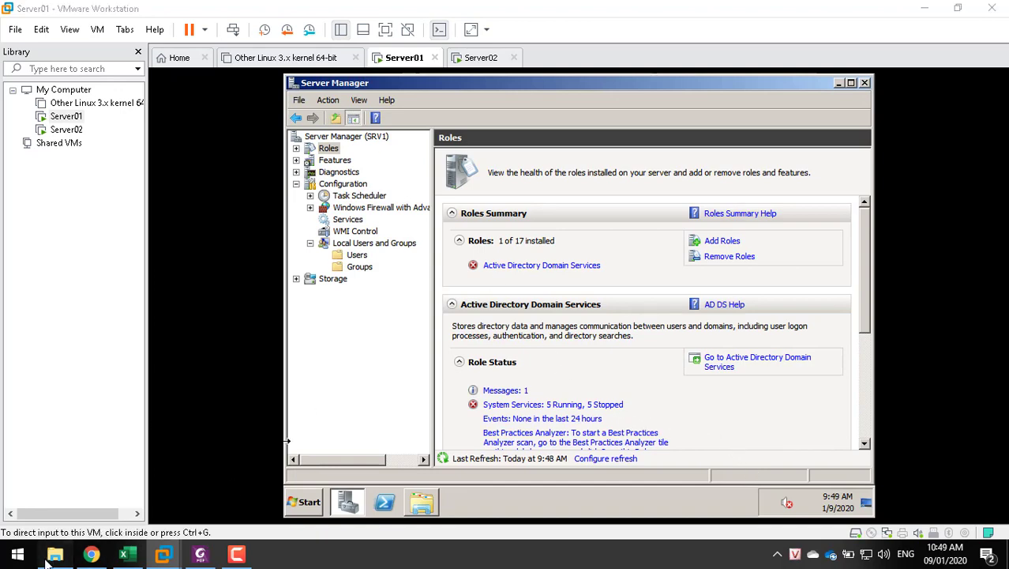
click(52, 555)
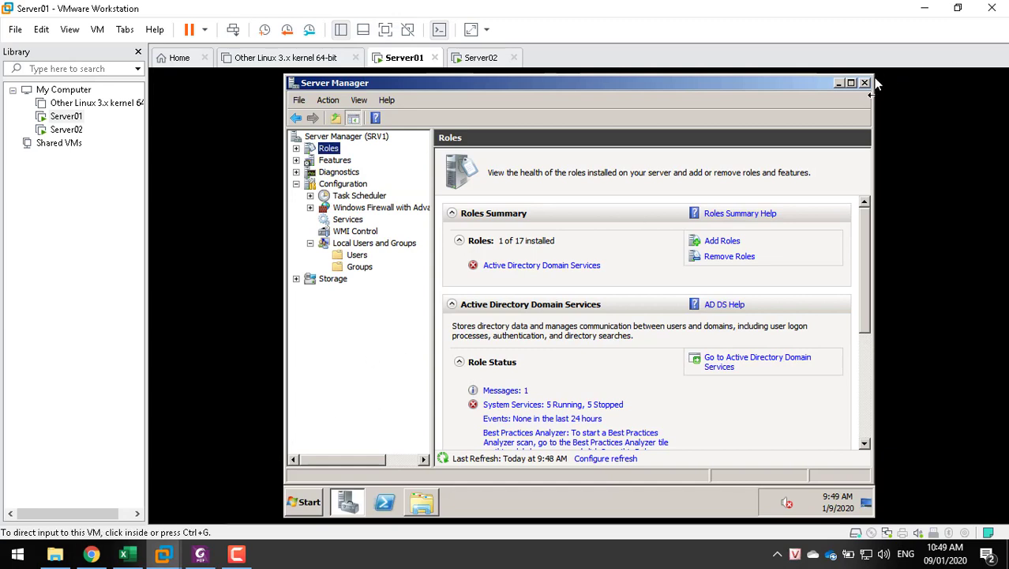
click(356, 256)
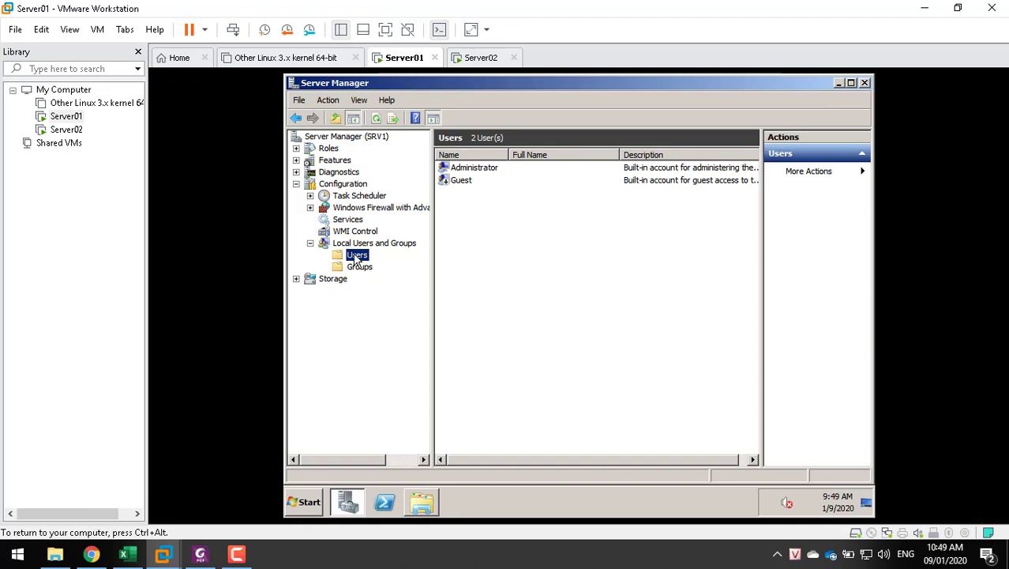
key(super+r)
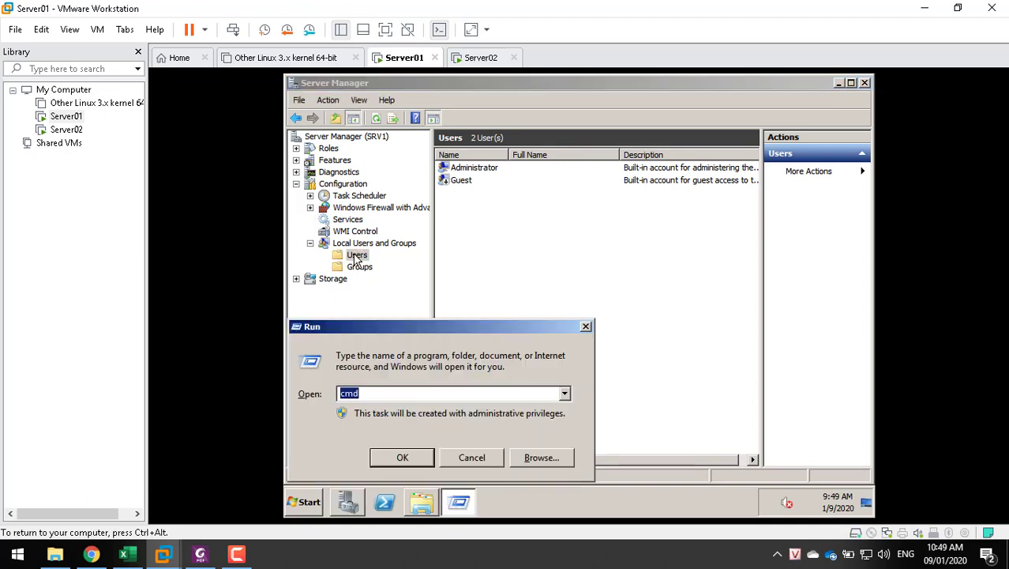
text(dcpromo)
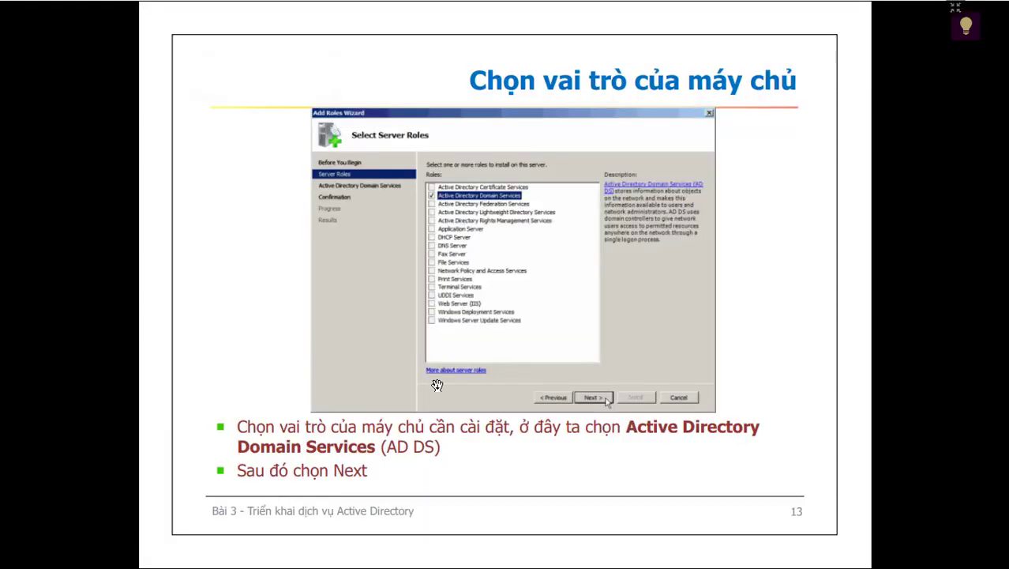
scroll(437, 385, down, 1)
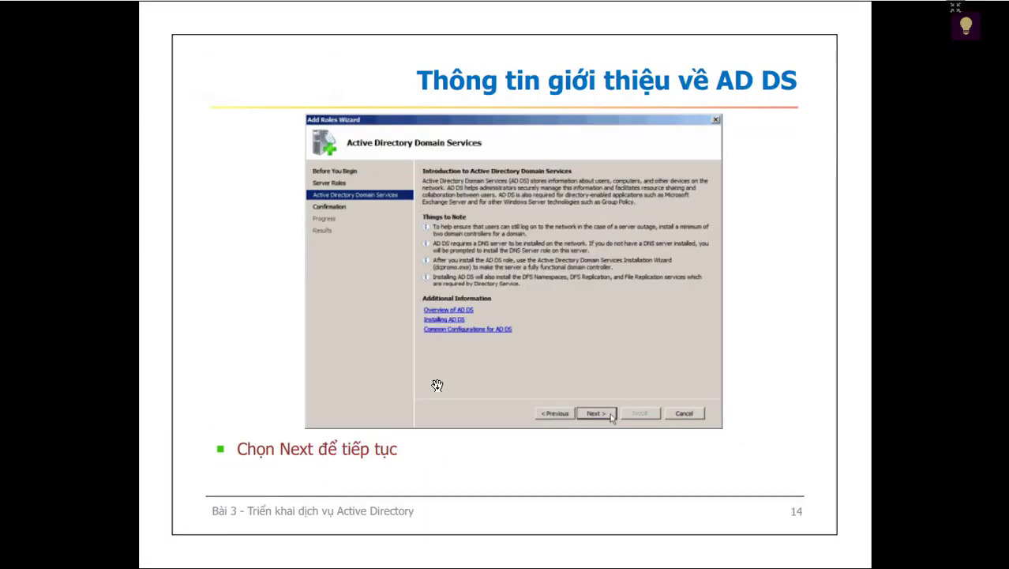
Page through lecture slides 14–19 to the dcpromo slide, then submit dcpromo on Server01
scroll(438, 385, down, 1)
scroll(438, 384, down, 1)
scroll(437, 384, down, 1)
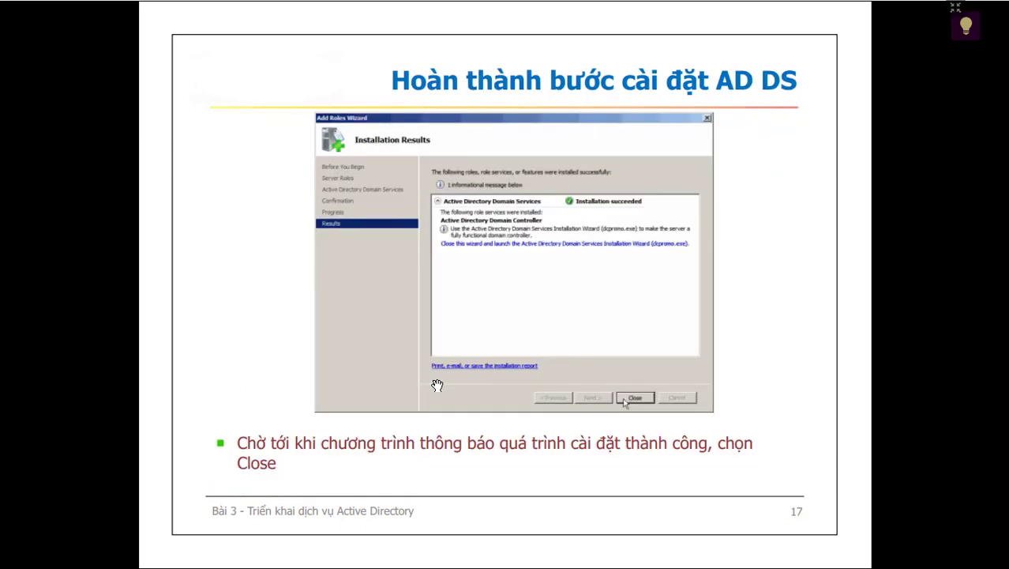
scroll(438, 385, down, 1)
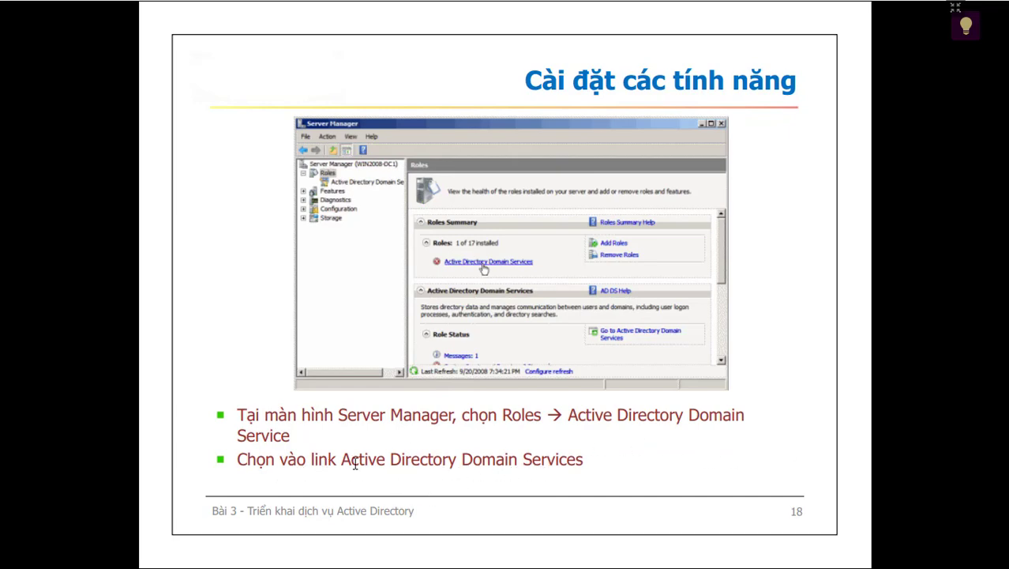
key(Right)
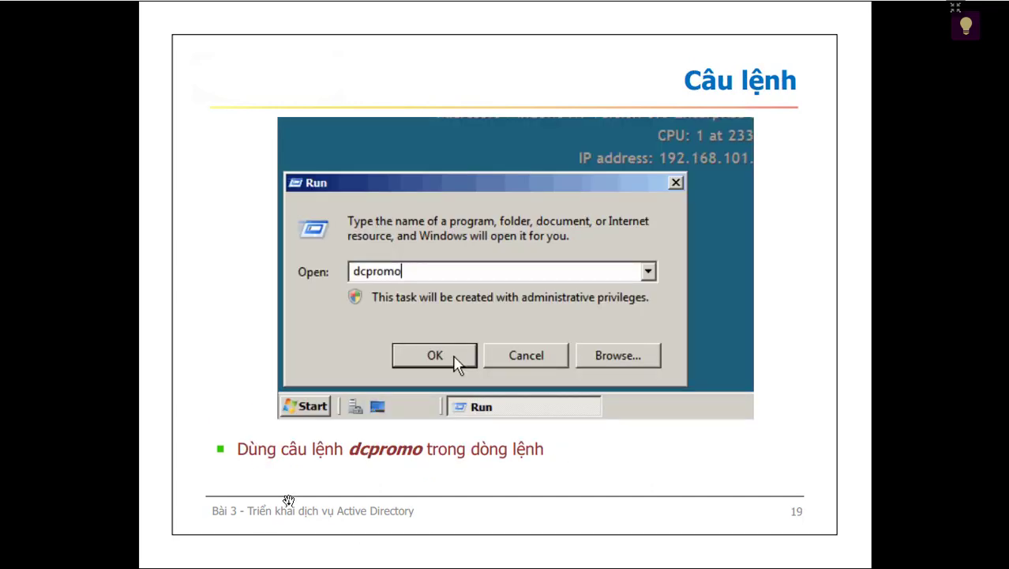
key(alt+Tab)
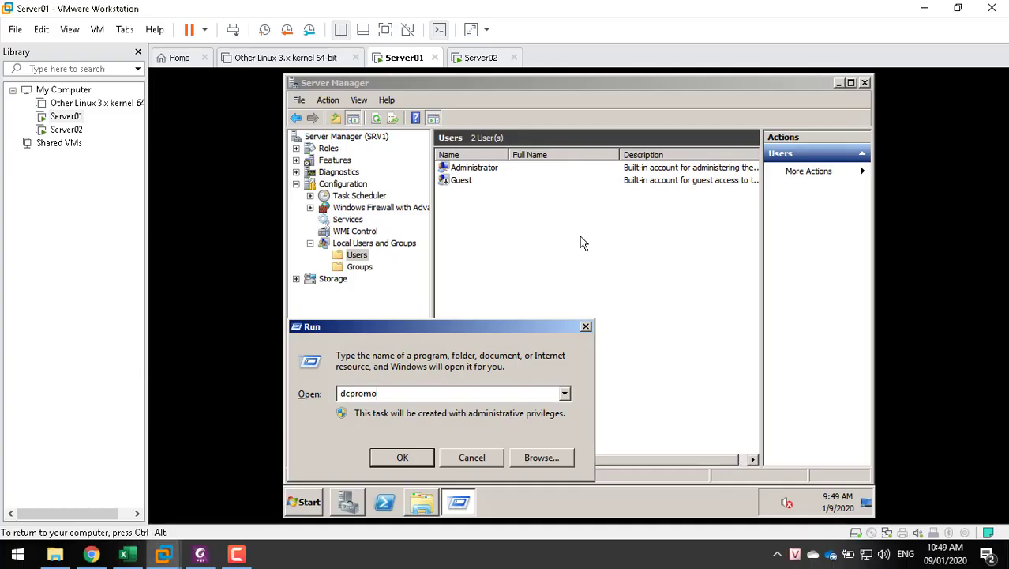
key(Return)
Expand the AD DS role in Server Manager and dismiss the Users and Computers naming error
click(324, 150)
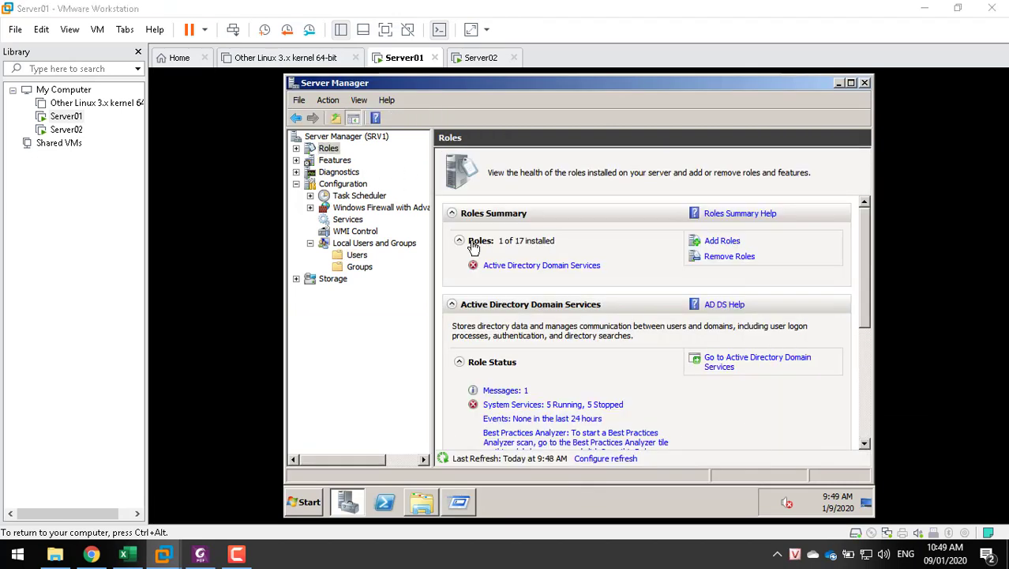
click(510, 266)
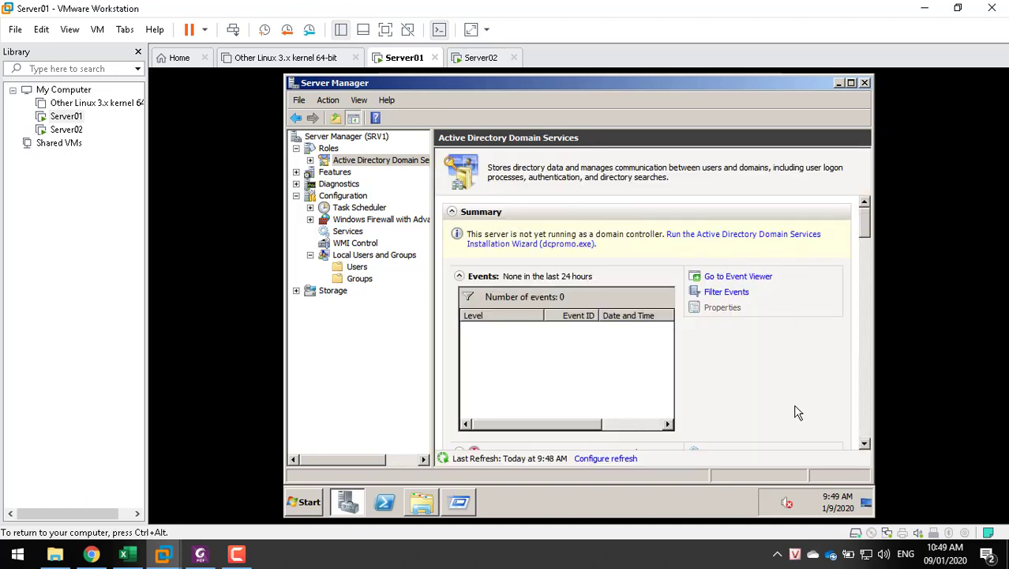
double_click(325, 164)
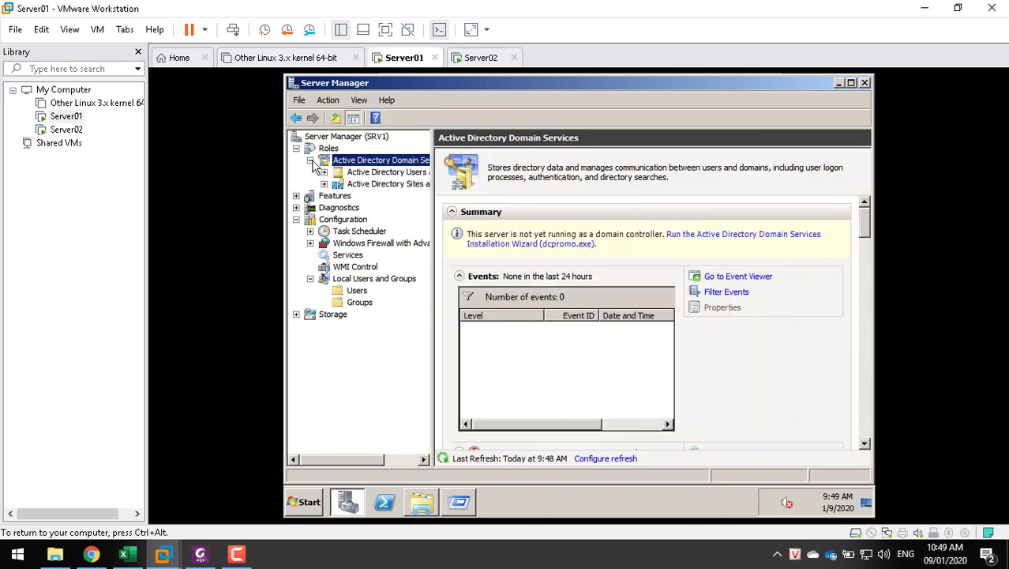
click(374, 175)
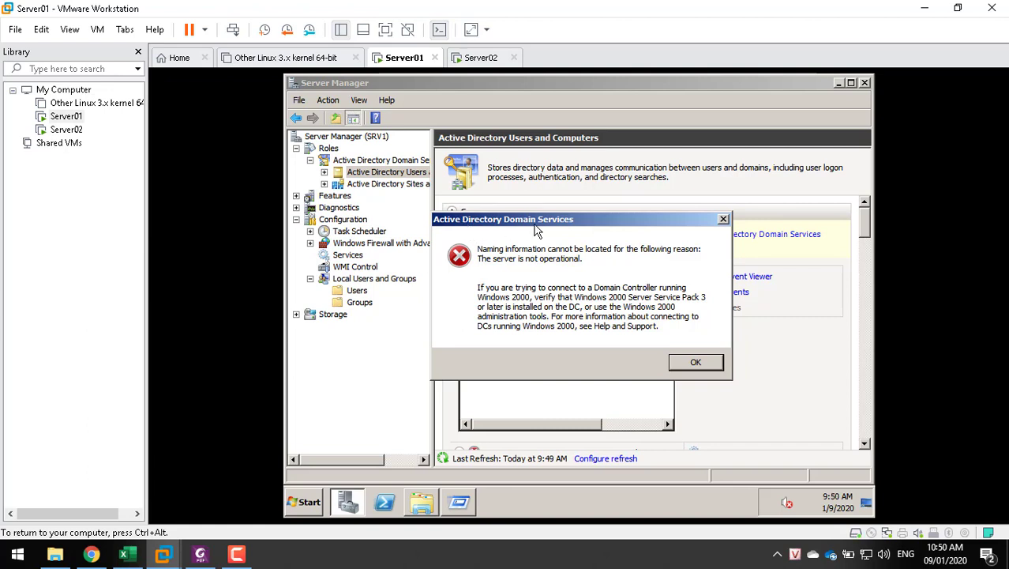
click(701, 362)
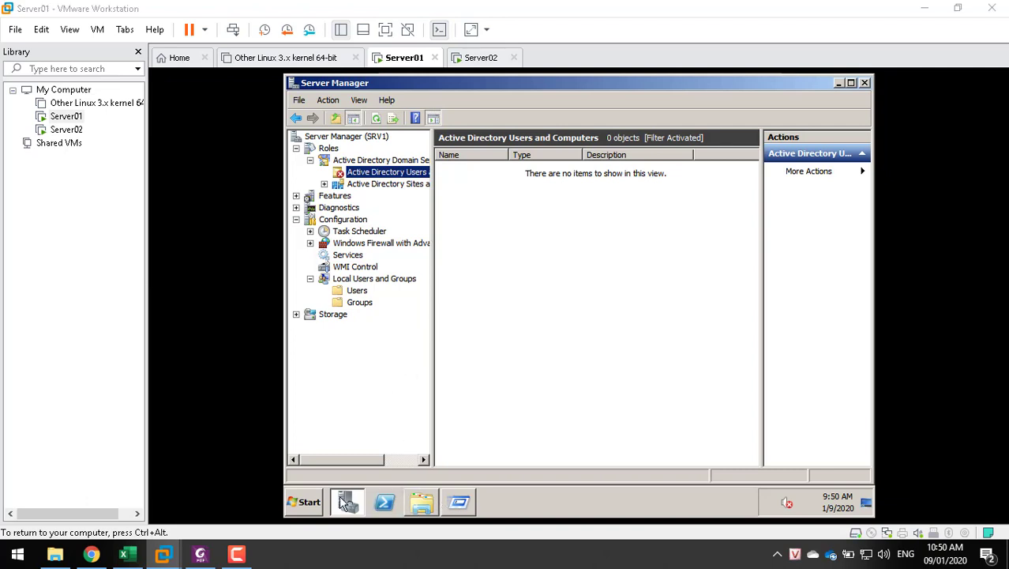
Run dcpromo from the restored Run dialog to launch the AD DS Installation Wizard
click(461, 502)
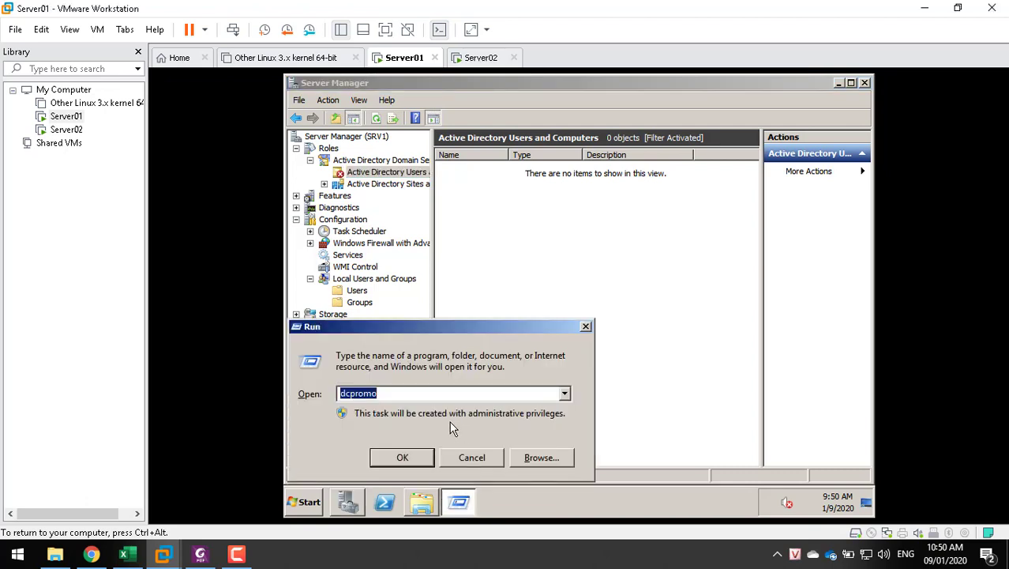
click(388, 457)
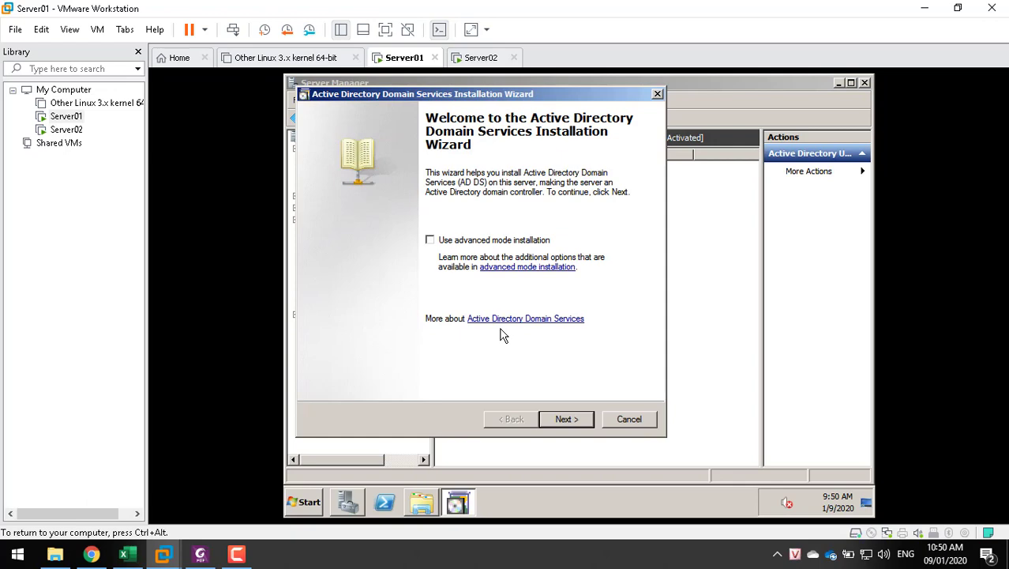
key(ctrl+alt)
View lecture slides 20–21 on the wizard's compatibility recommendation, then step back one slide
key(alt+Tab)
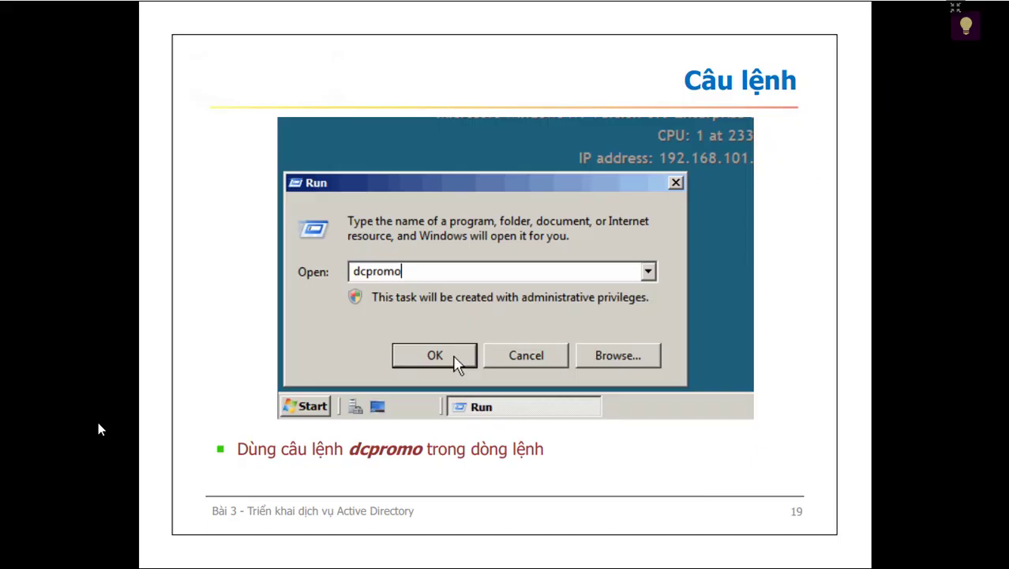
click(373, 335)
click(372, 336)
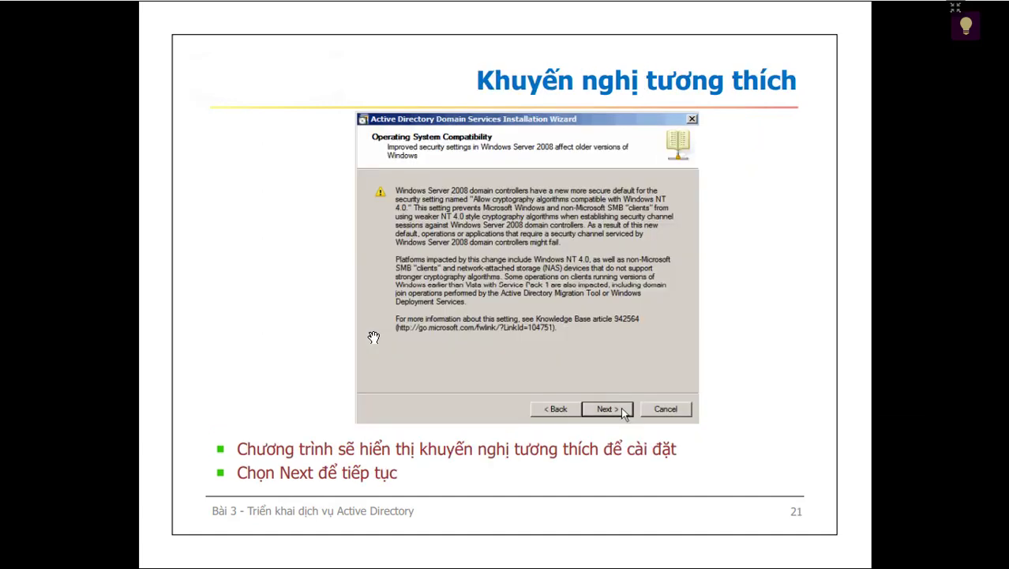
key(Left)
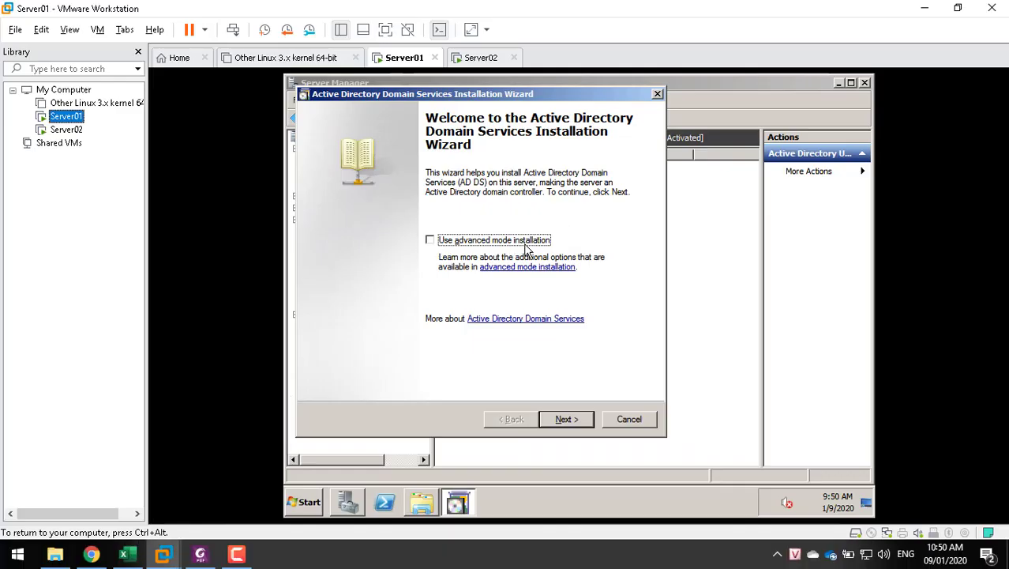
Advance past the Welcome and Operating System Compatibility pages to Choose a Deployment Configuration
click(565, 420)
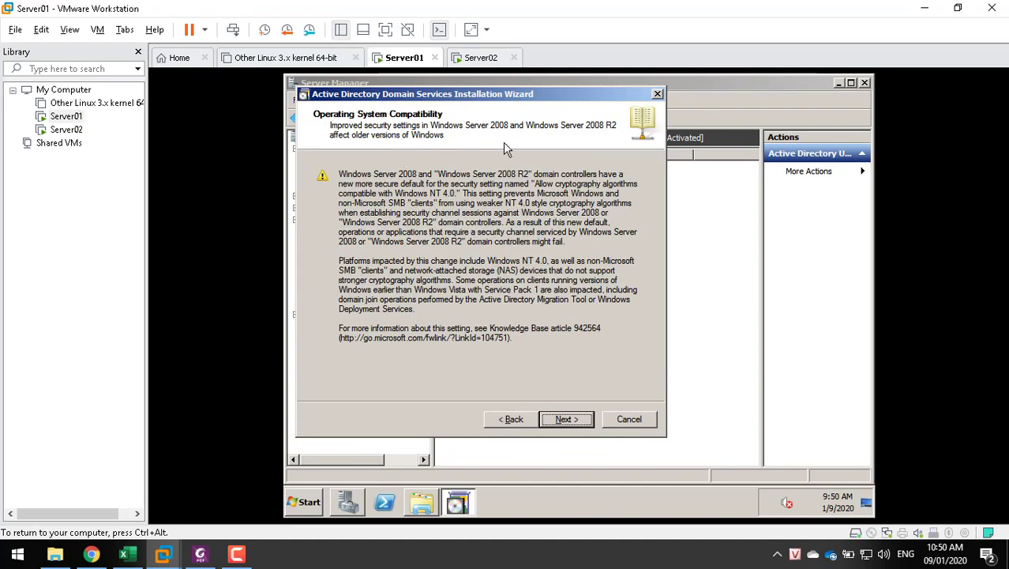
click(550, 421)
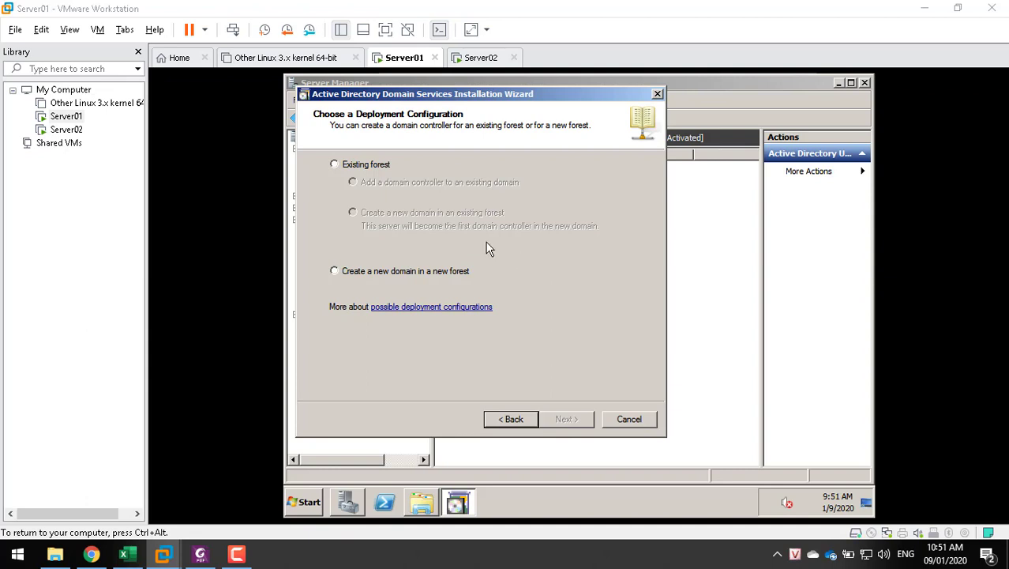
Choose 'Create a new domain in a new forest' as the deployment option and continue
click(365, 165)
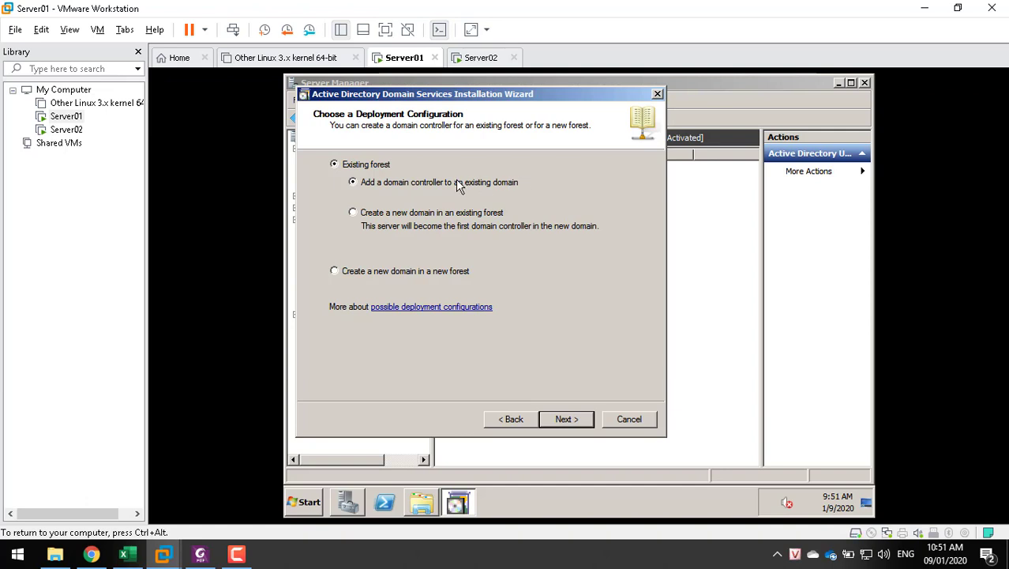
click(435, 218)
click(414, 276)
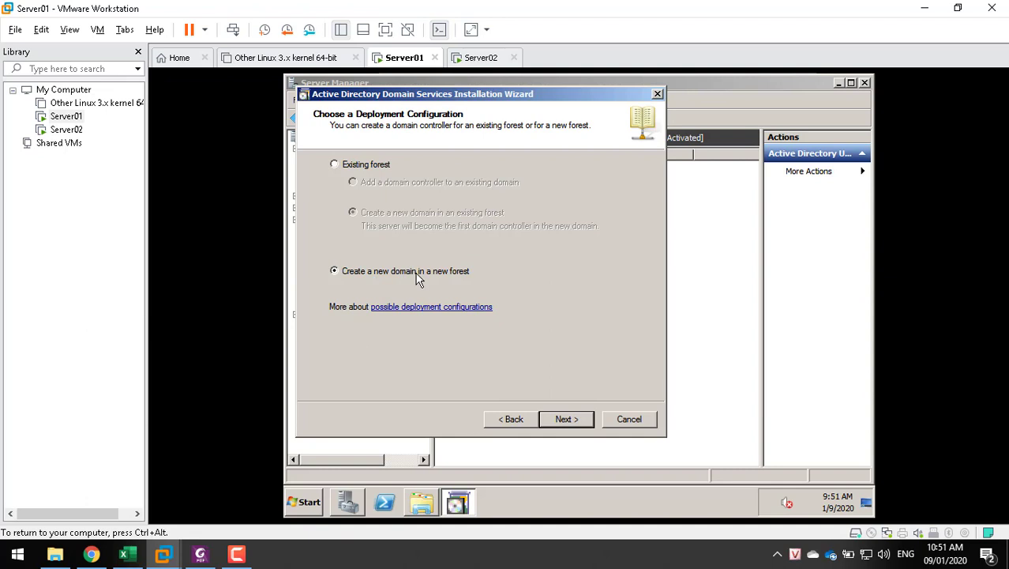
click(567, 420)
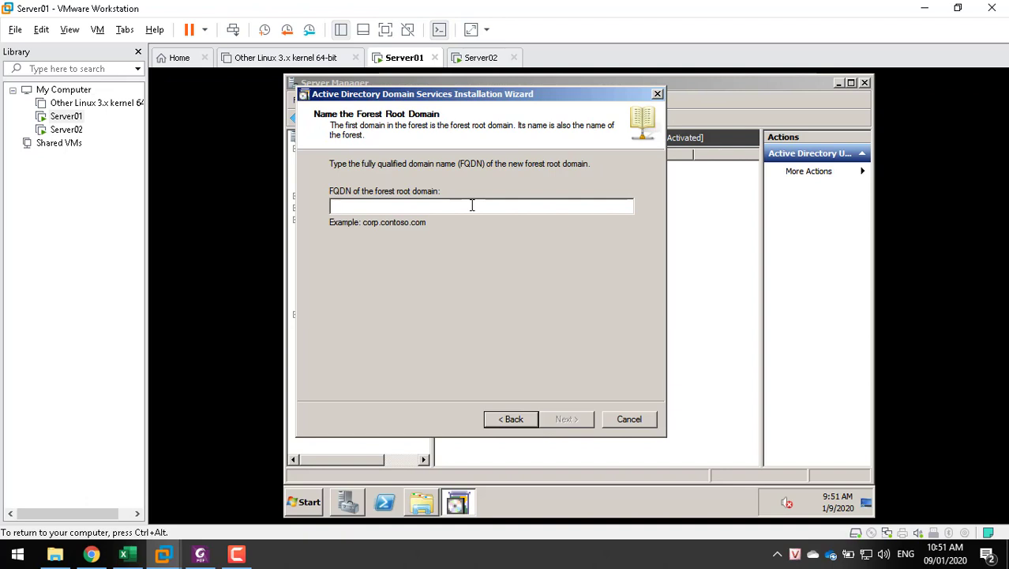
Enter tqbinh.com as the forest root domain FQDN and proceed
text(t)
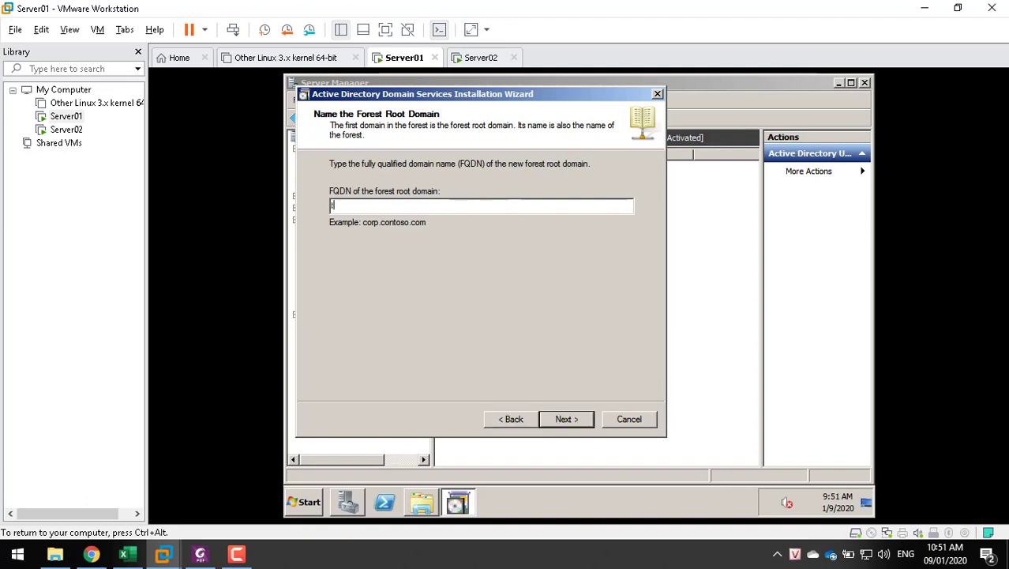
text(qbinh.com)
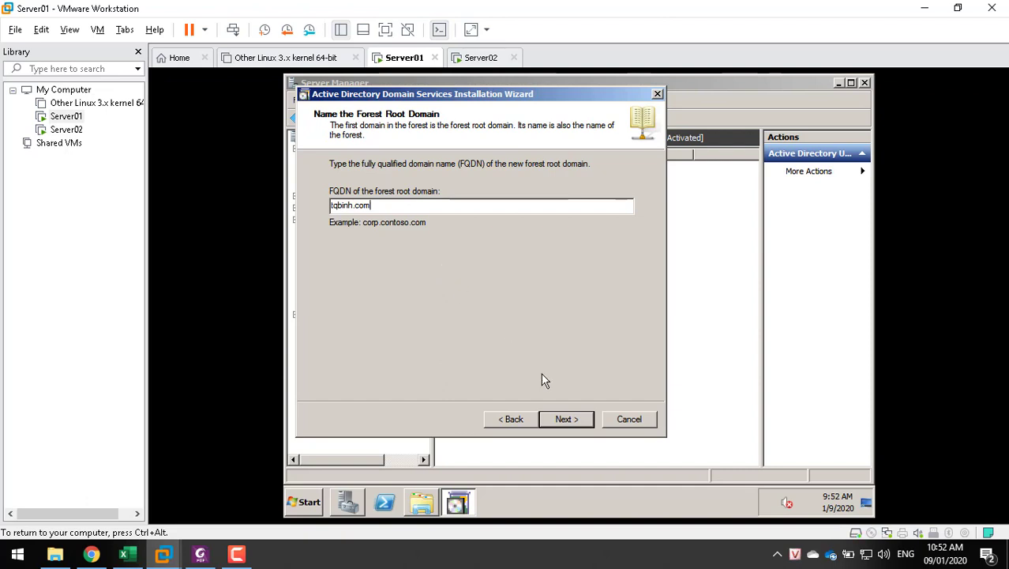
click(563, 423)
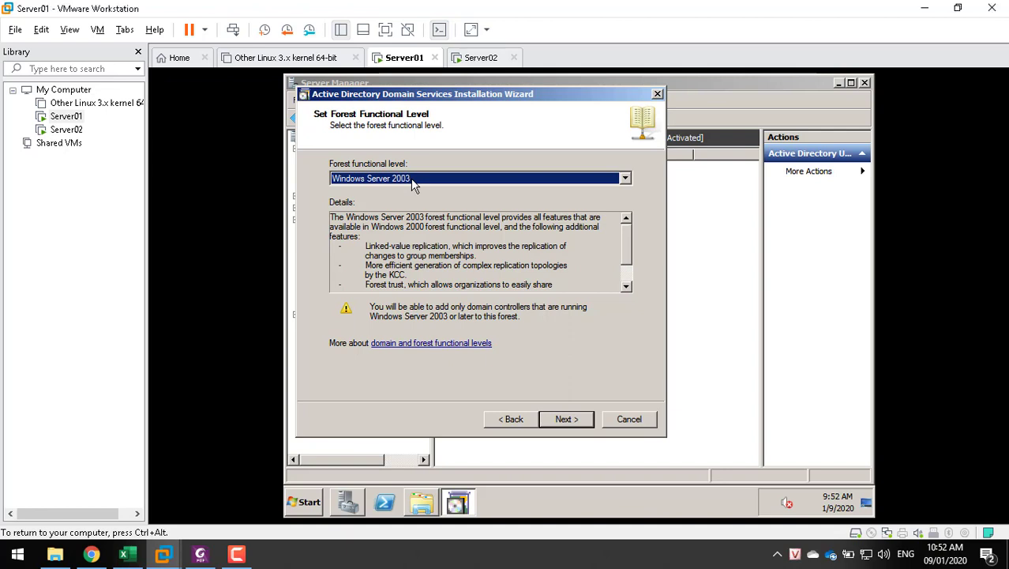
Change the forest functional level from Windows Server 2003 to Windows Server 2008 R2
click(413, 182)
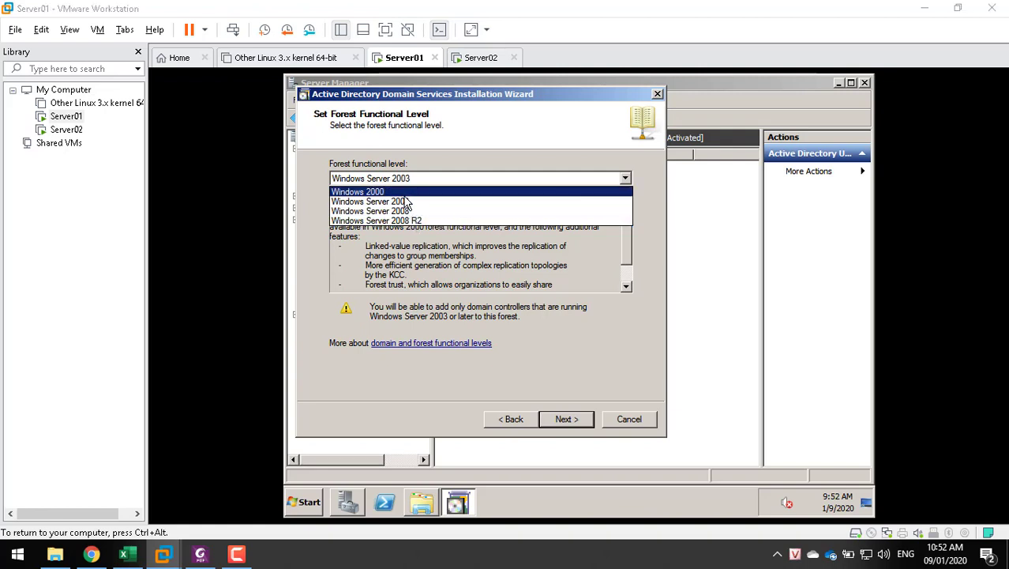
click(402, 203)
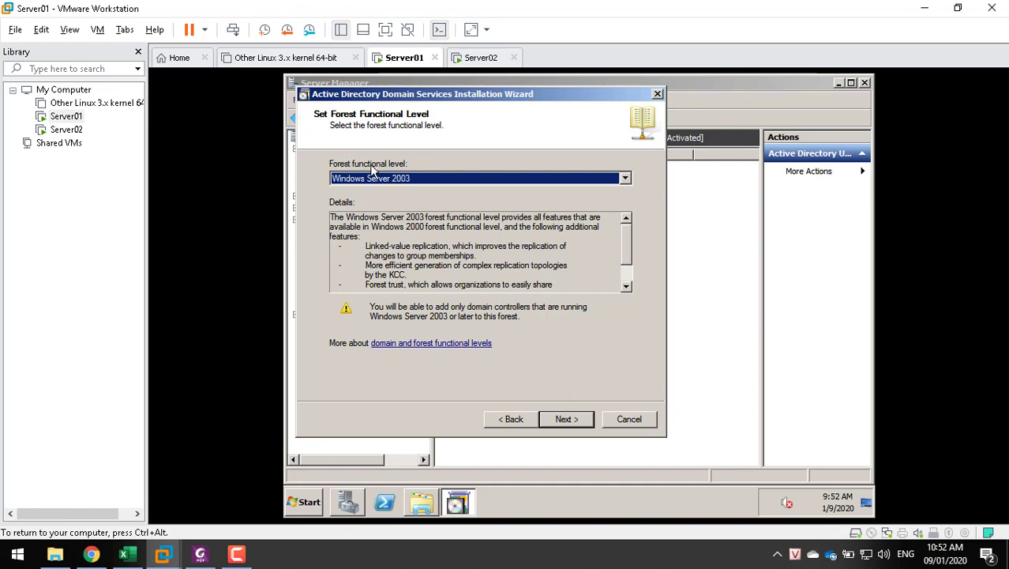
click(376, 178)
click(381, 220)
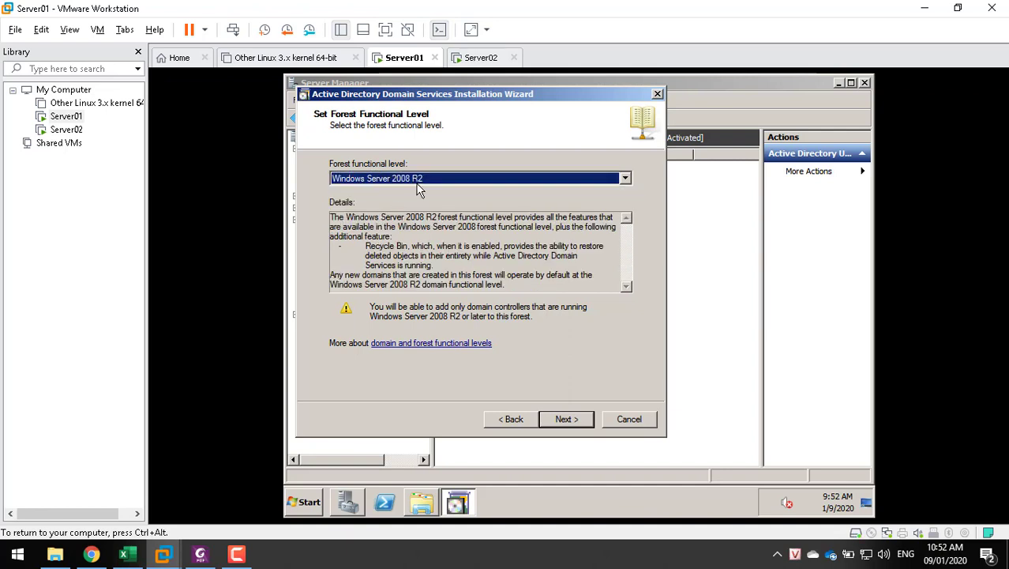
click(580, 421)
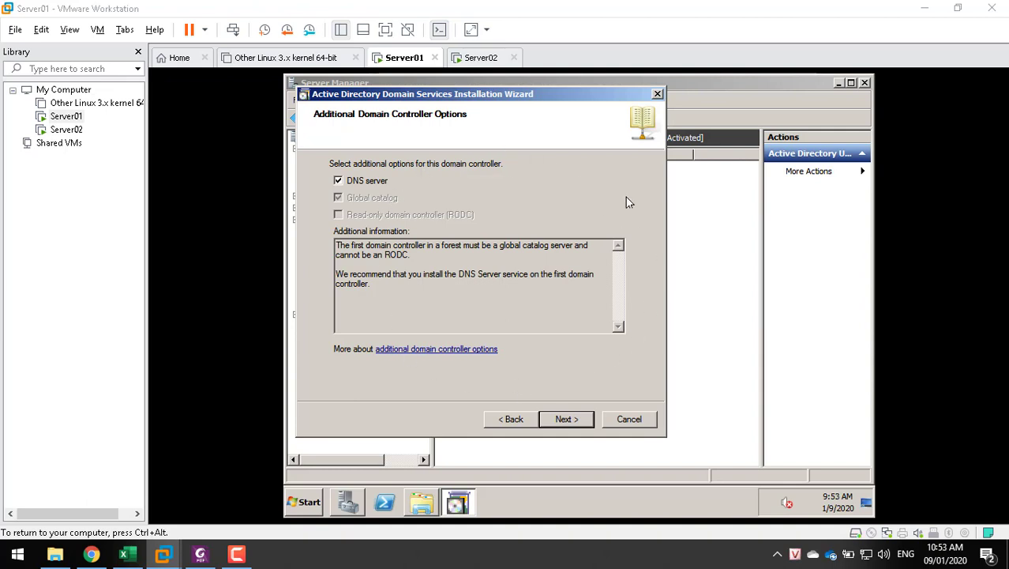
Keep DNS server selected and accept the tqbinh.com DNS delegation warning with Yes
click(567, 419)
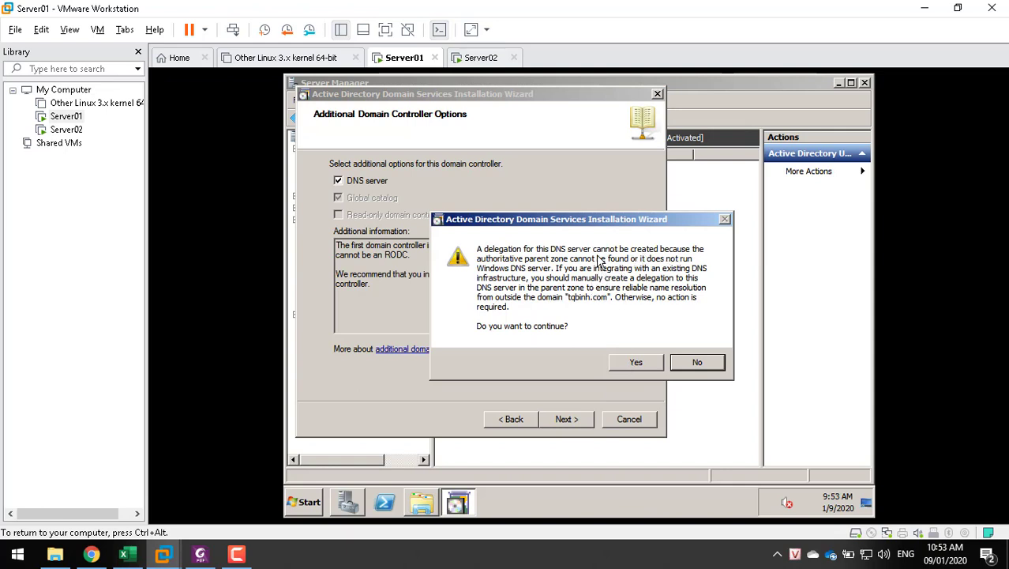
click(622, 367)
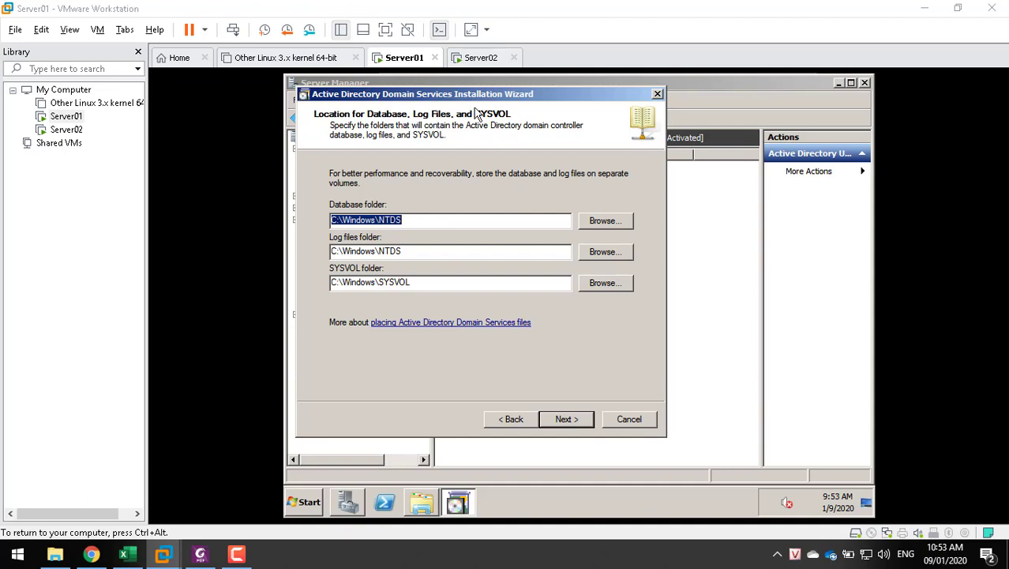
Leave the database, log and SYSVOL folders at their default C:\Windows locations
click(446, 223)
click(436, 251)
click(440, 279)
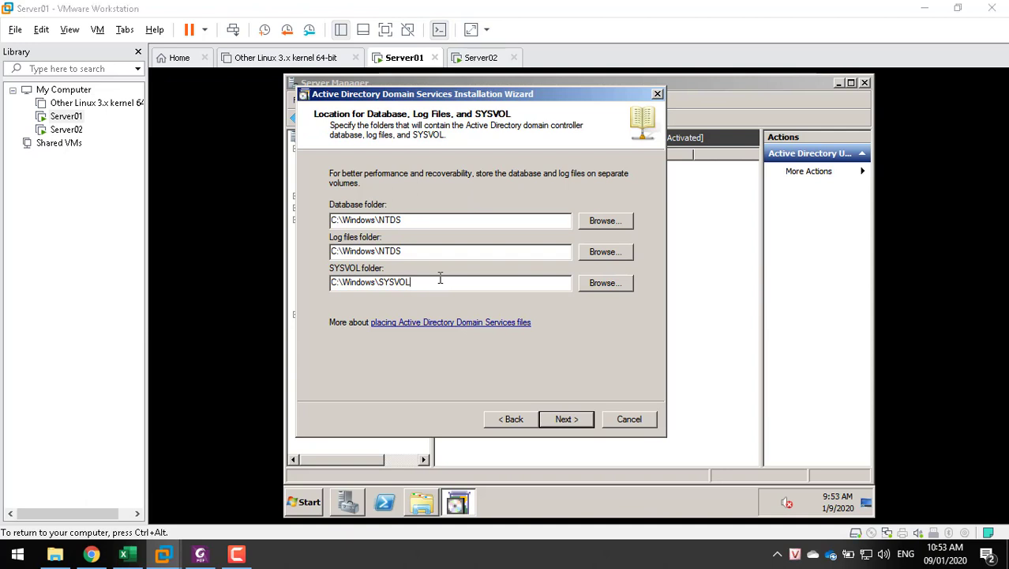
click(434, 249)
click(437, 283)
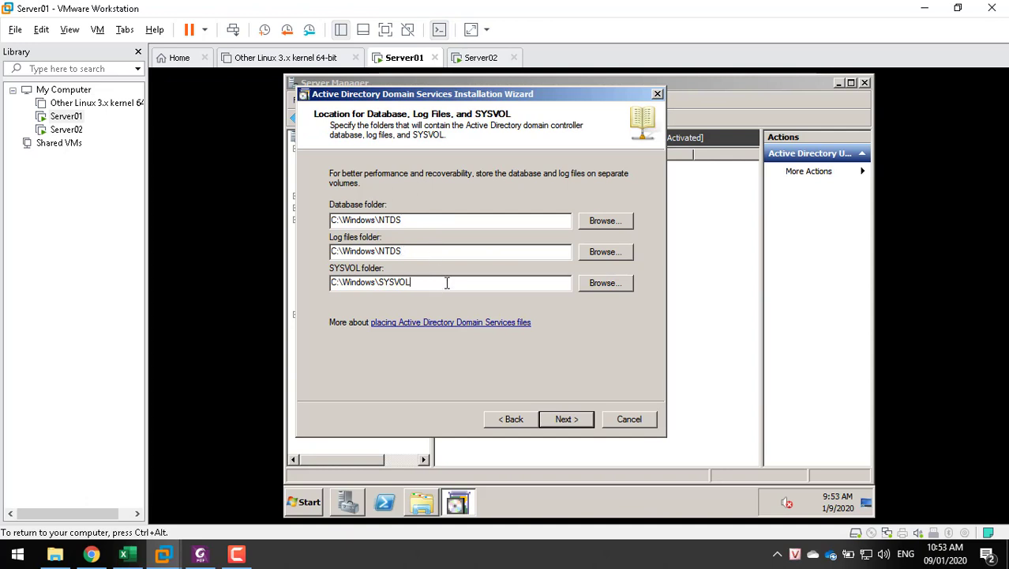
click(565, 419)
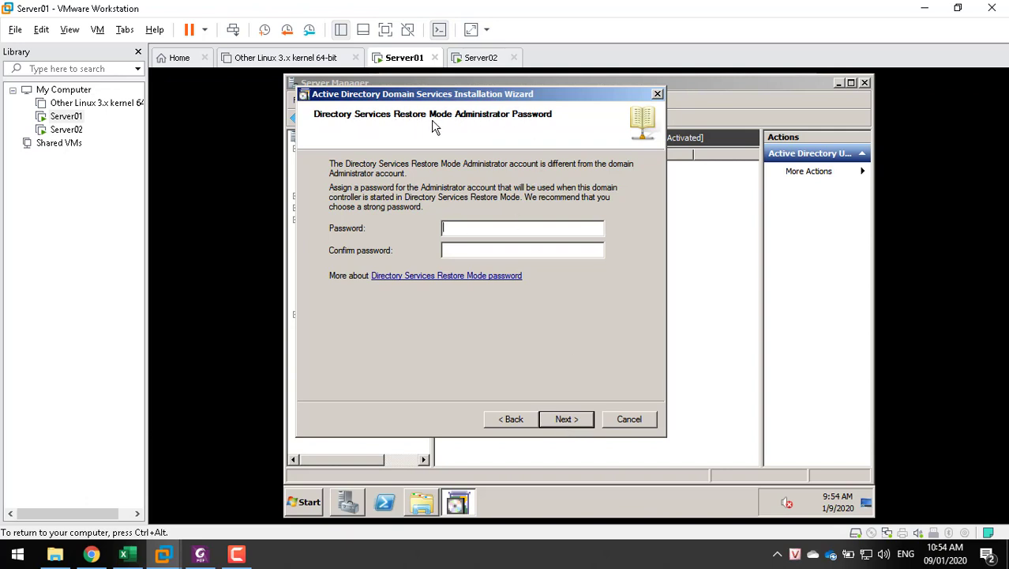
Type the restore mode administrator password in both Password and Confirm password boxes
click(468, 228)
text(P@ssword)
click(452, 248)
text(P@ssword)
click(580, 421)
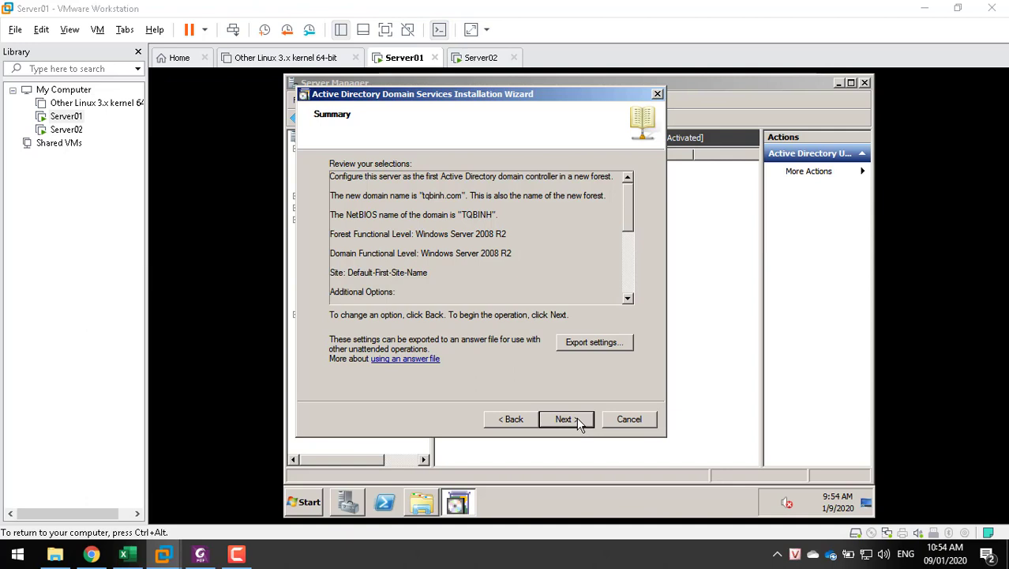
Launch the AD DS configuration for tqbinh.com from the Summary page
click(578, 418)
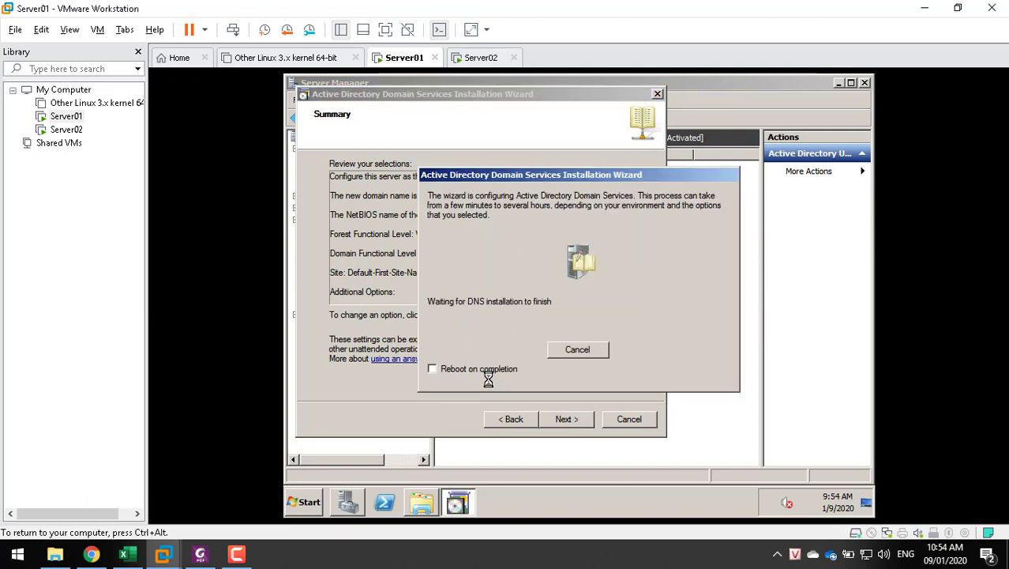
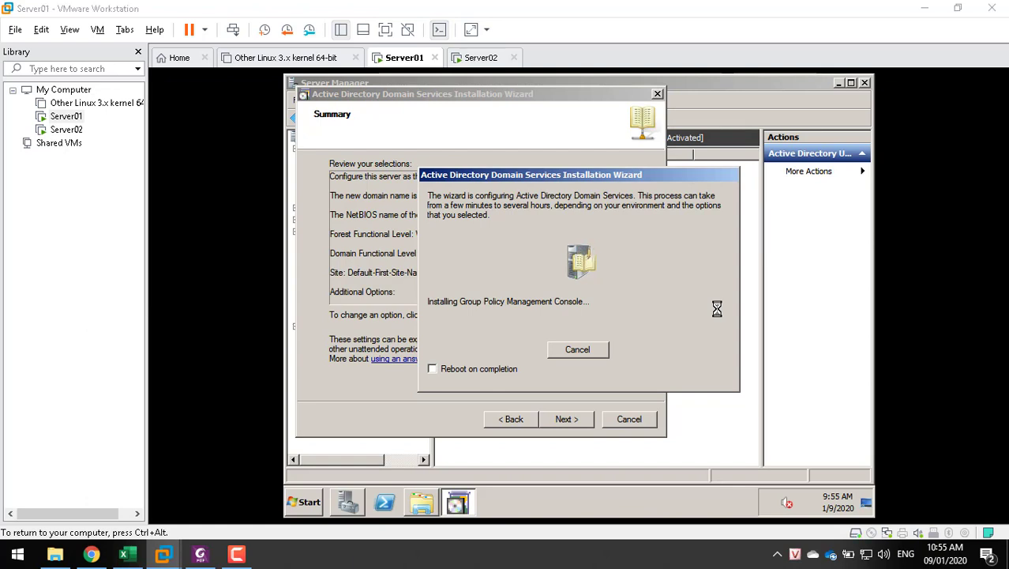
Set the AD DS installation to reboot on completion, check the ISO folder, then show Server01's summary page
click(484, 368)
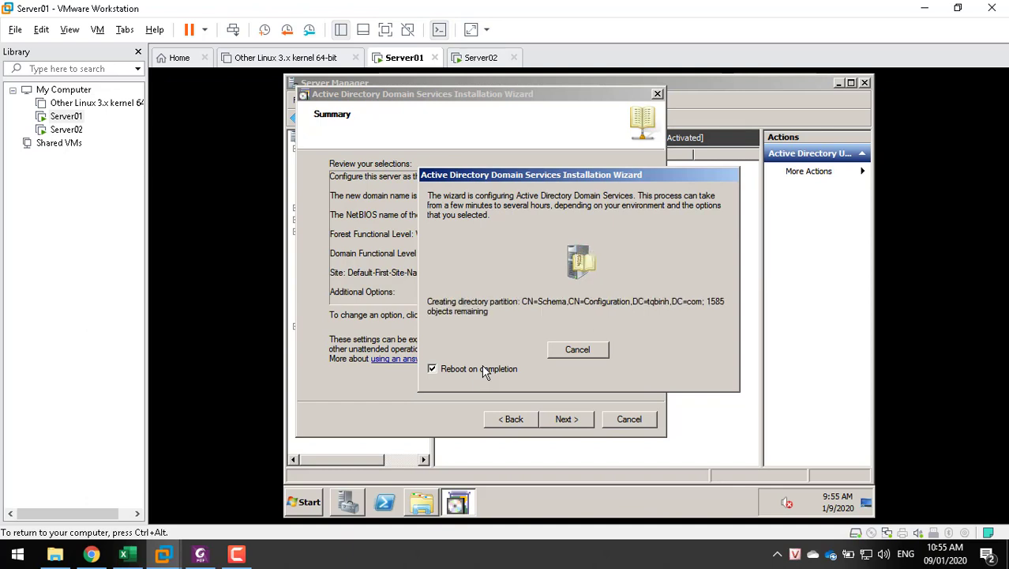
click(57, 554)
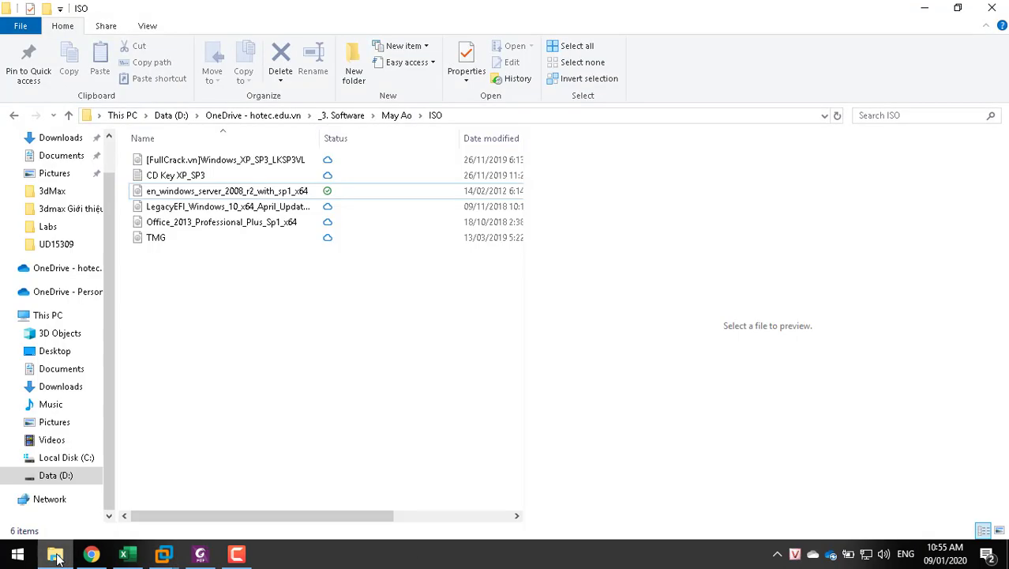
click(56, 554)
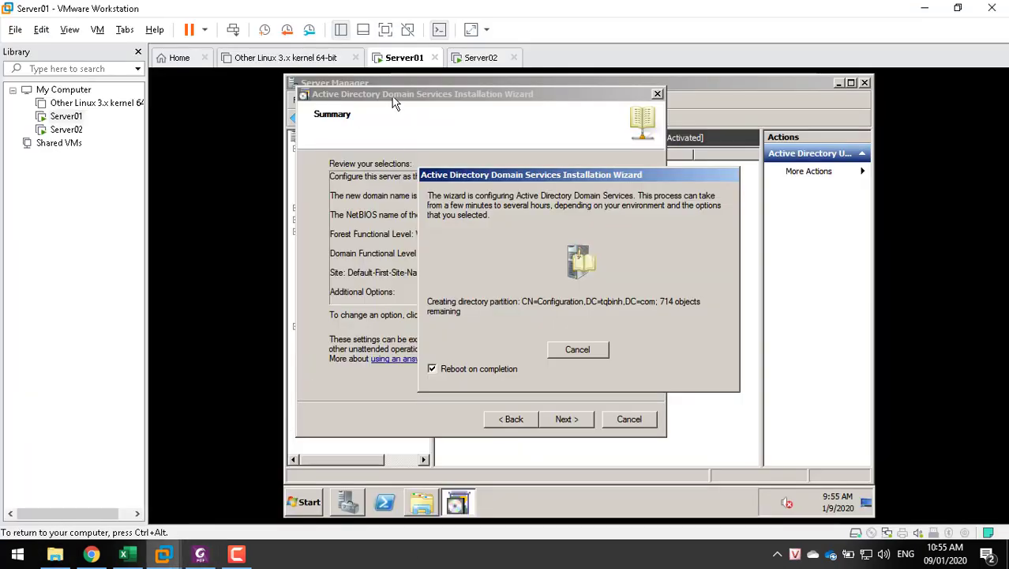
click(442, 29)
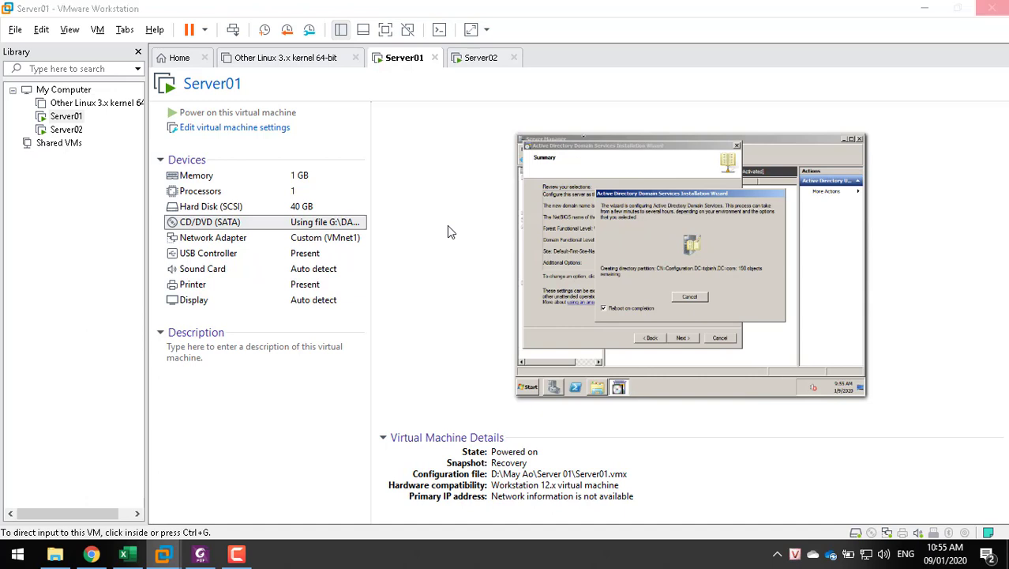
Mark Server01's CD/DVD (SATA) drive as Connected and dismiss the missing-file connection errors
key(ctrl+d)
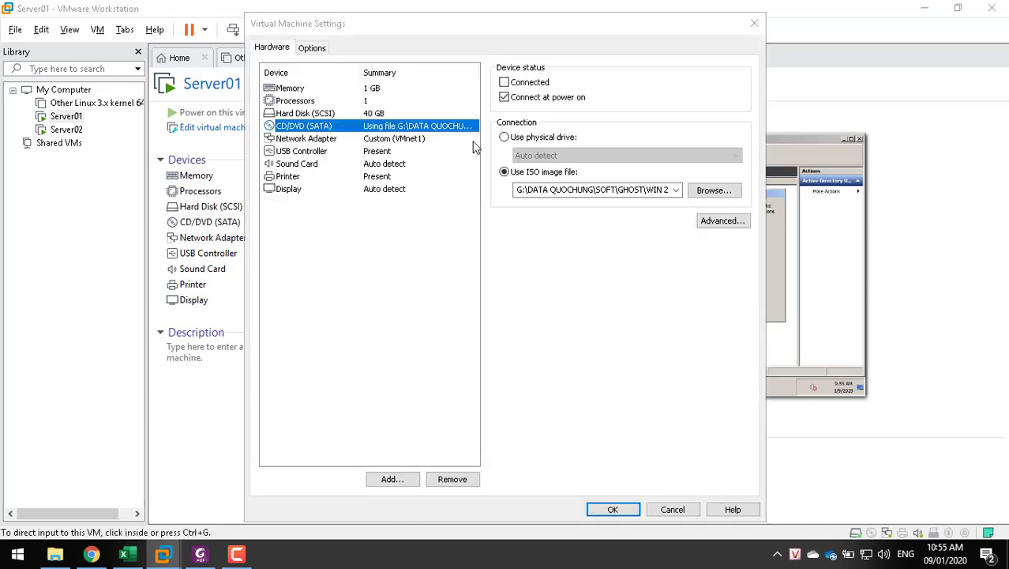
click(504, 83)
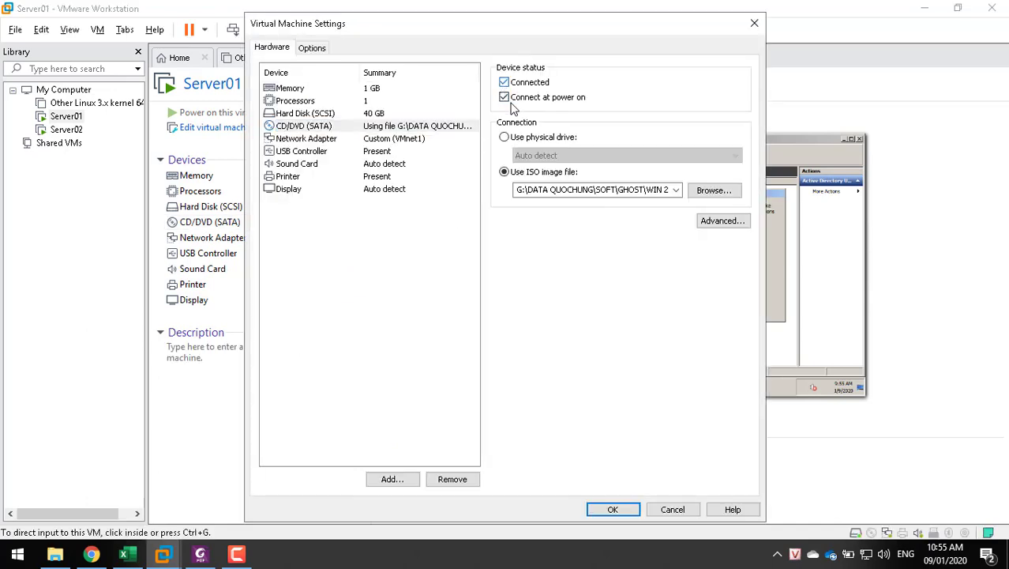
click(610, 509)
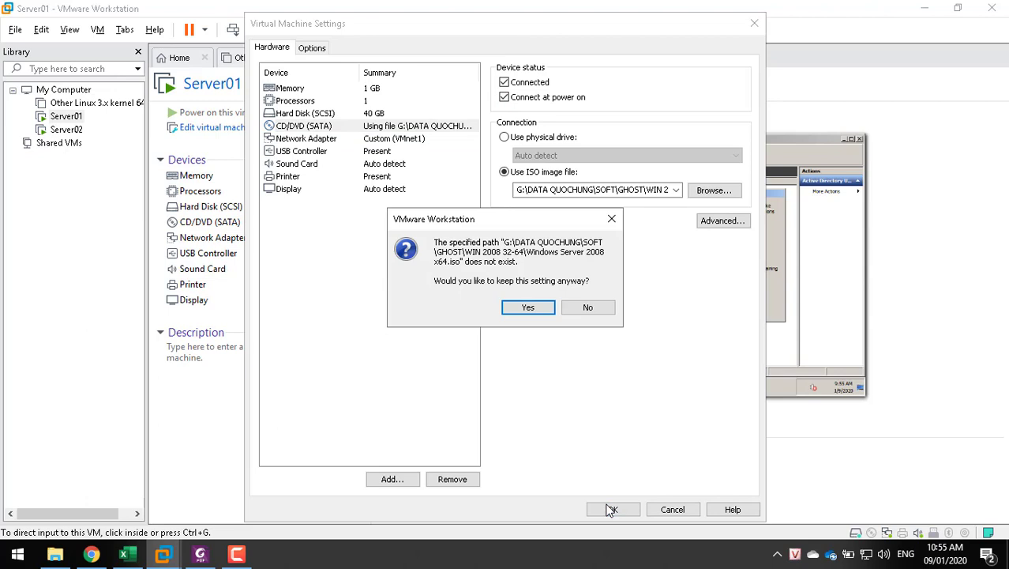
click(538, 304)
click(592, 294)
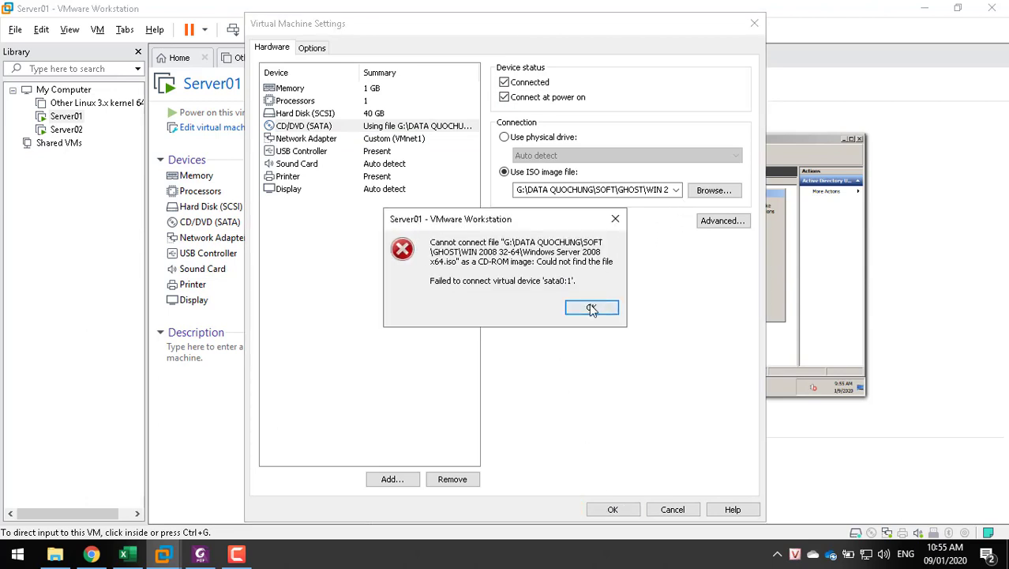
click(593, 308)
Load an ISO image from D:\OneDrive\_3. Software\May Ao\ISO into the CD/DVD drive and save
click(712, 191)
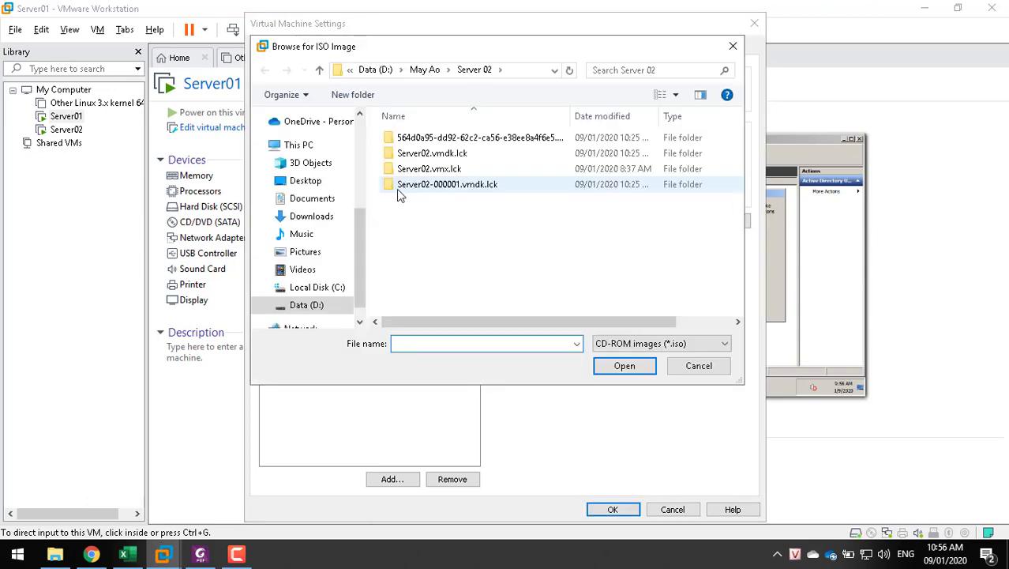
click(413, 72)
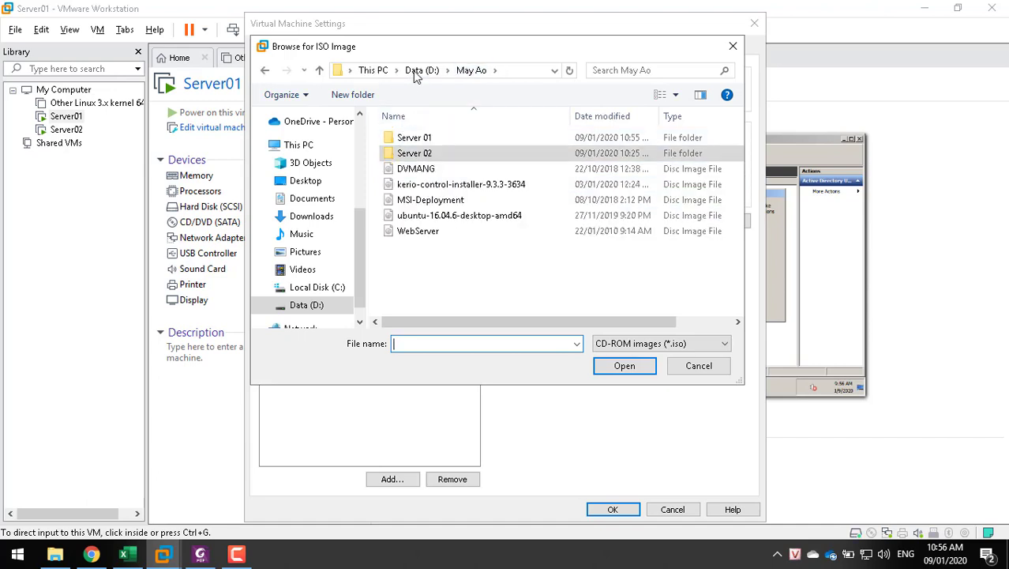
click(381, 71)
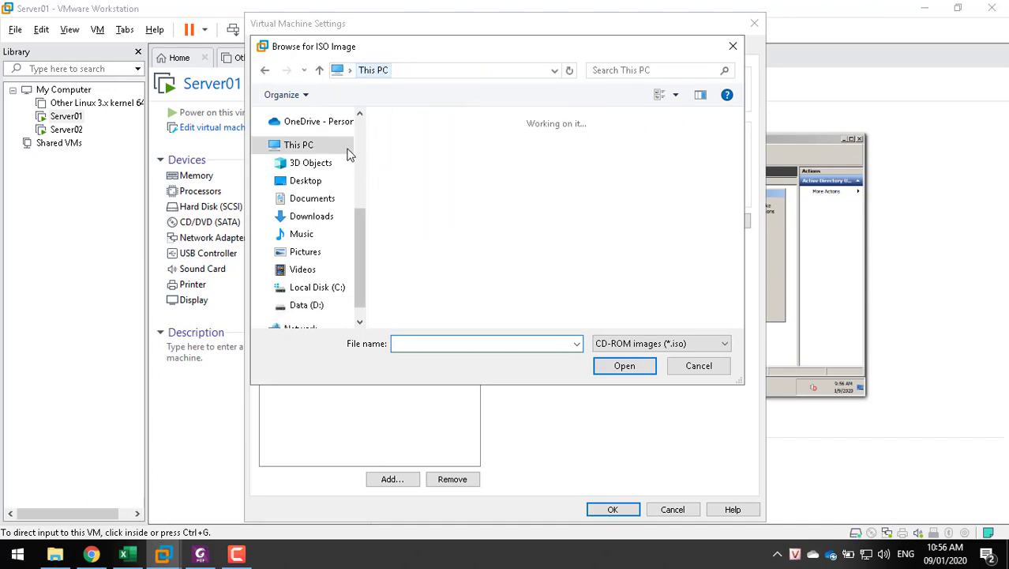
click(320, 304)
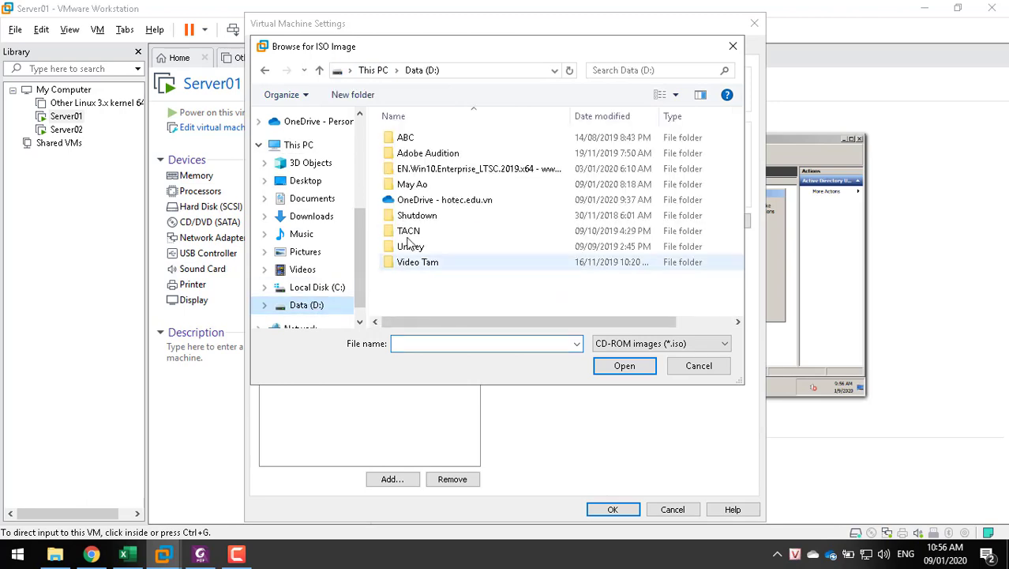
double_click(433, 203)
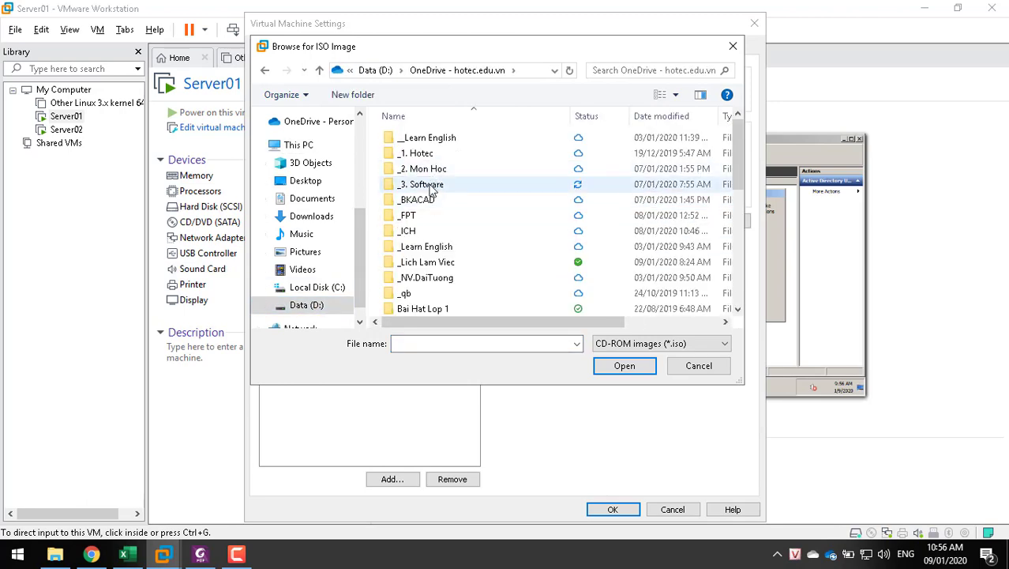
double_click(430, 186)
scroll(450, 265, down, 4)
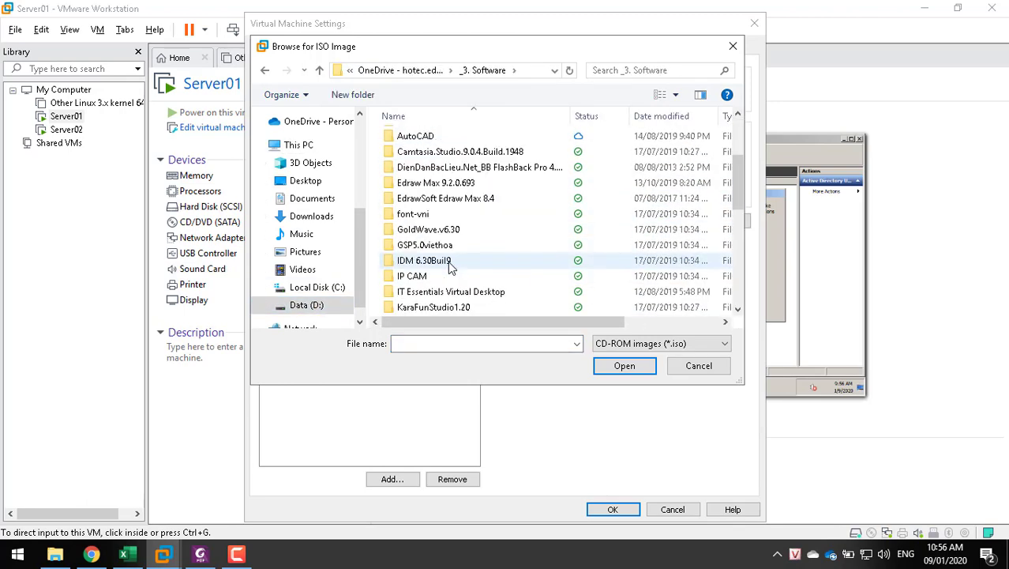
double_click(407, 275)
click(407, 156)
double_click(406, 156)
double_click(456, 158)
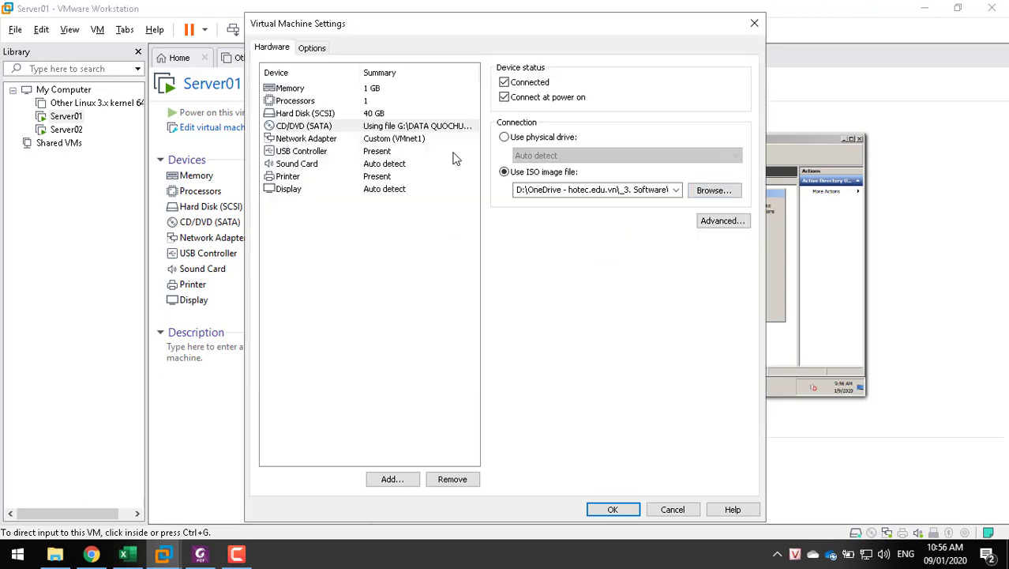
click(612, 509)
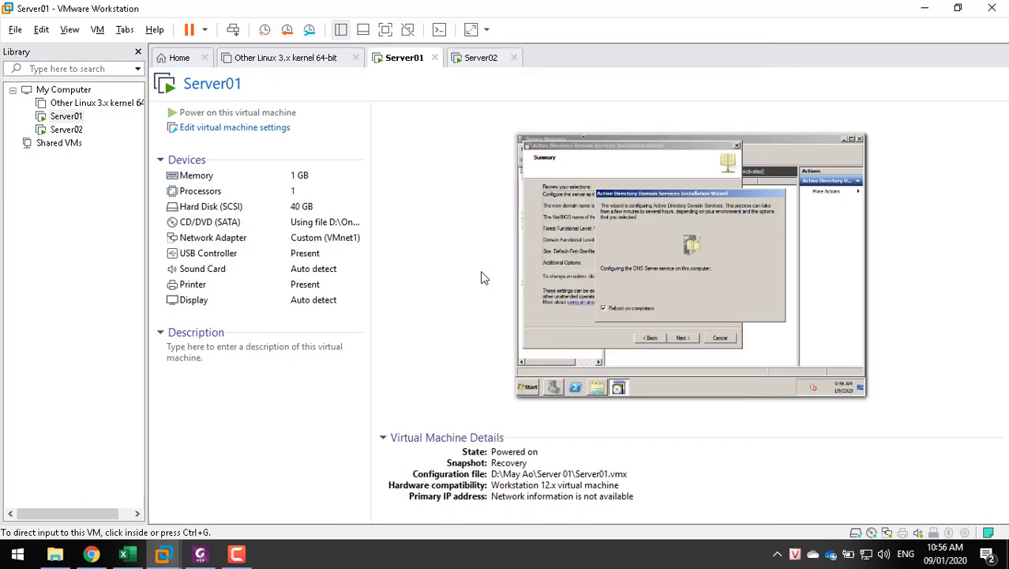
Force and confirm Server01's pending restart so it returns to the logon prompt
click(568, 238)
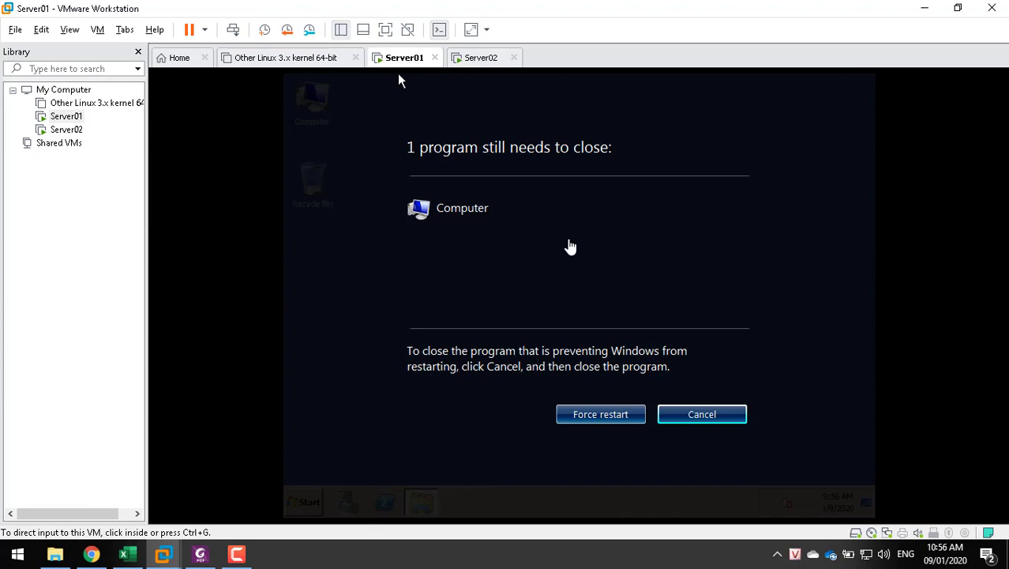
click(588, 418)
click(588, 416)
click(588, 416)
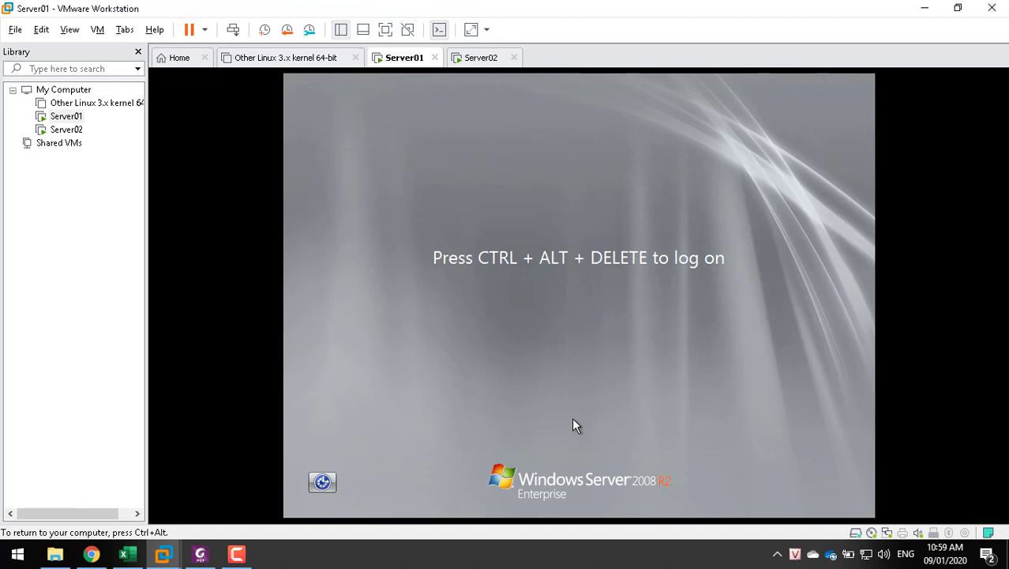
Log on as TQBINH\Administrator with the current password and accept the required password change
key(ctrl+alt+Insert)
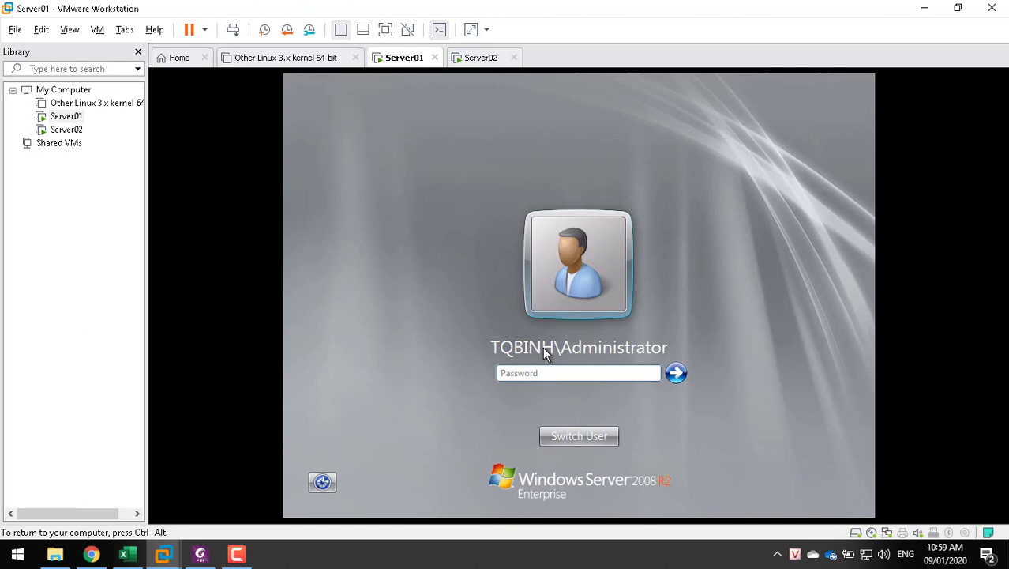
text(123)
key(Return)
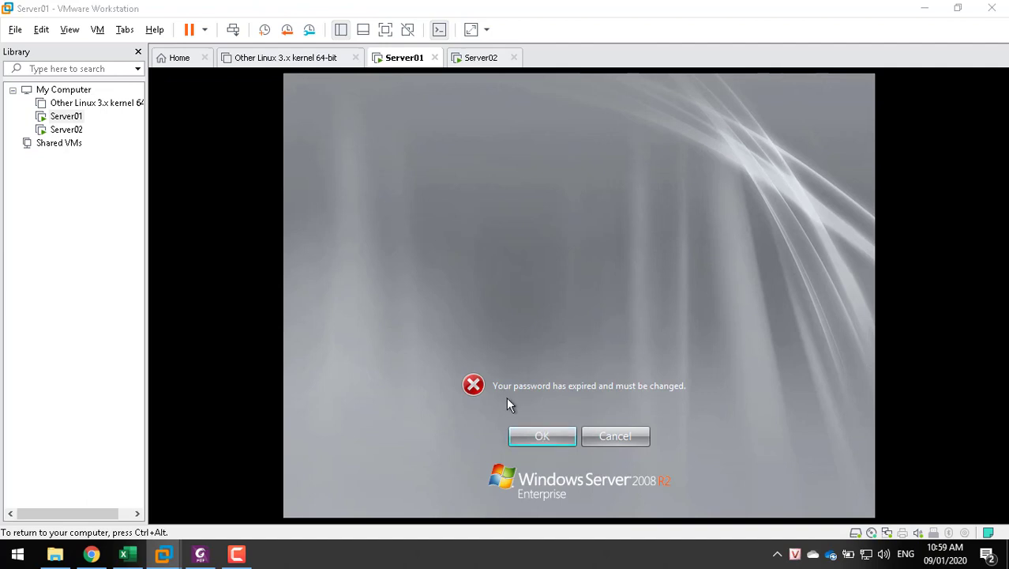
click(542, 433)
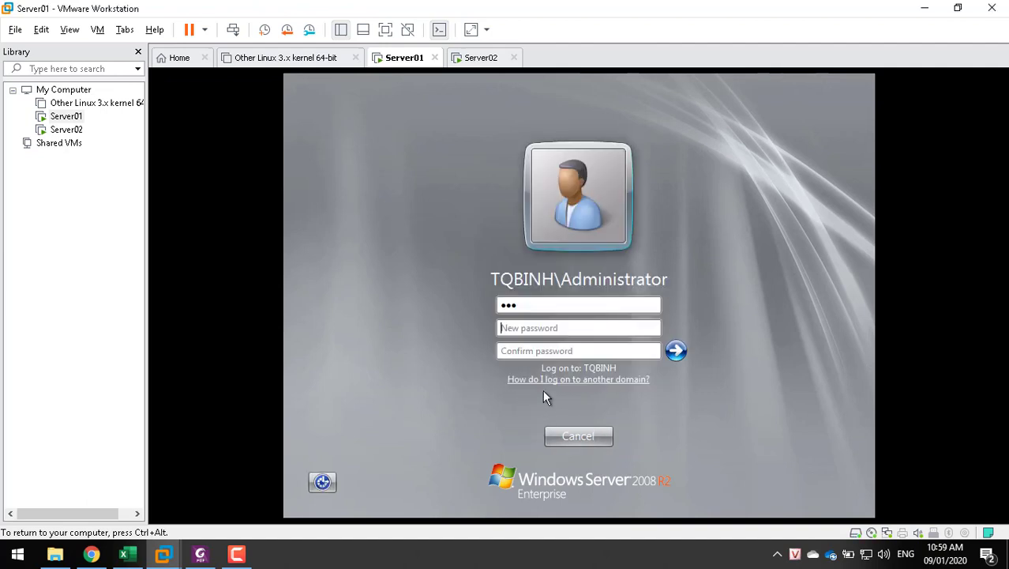
Enter and confirm a new Administrator password, submit it, and continue signing in
click(551, 304)
drag(530, 305, 454, 305)
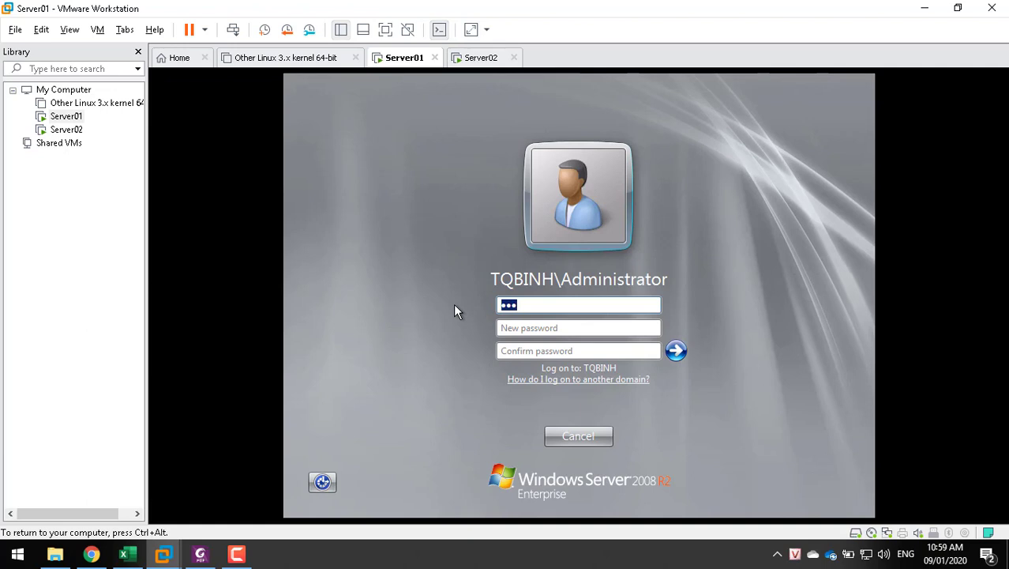
click(534, 327)
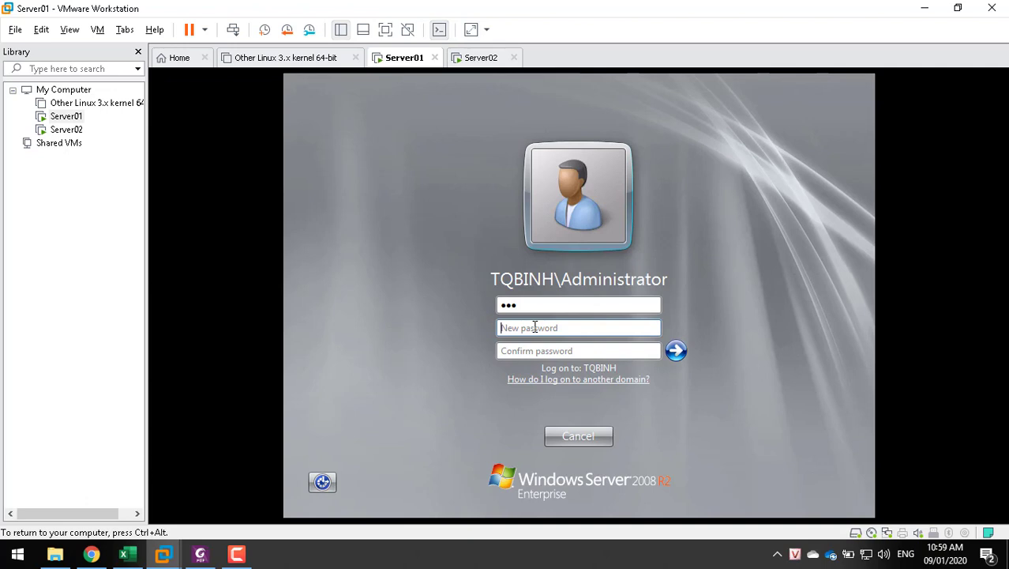
text(12345678)
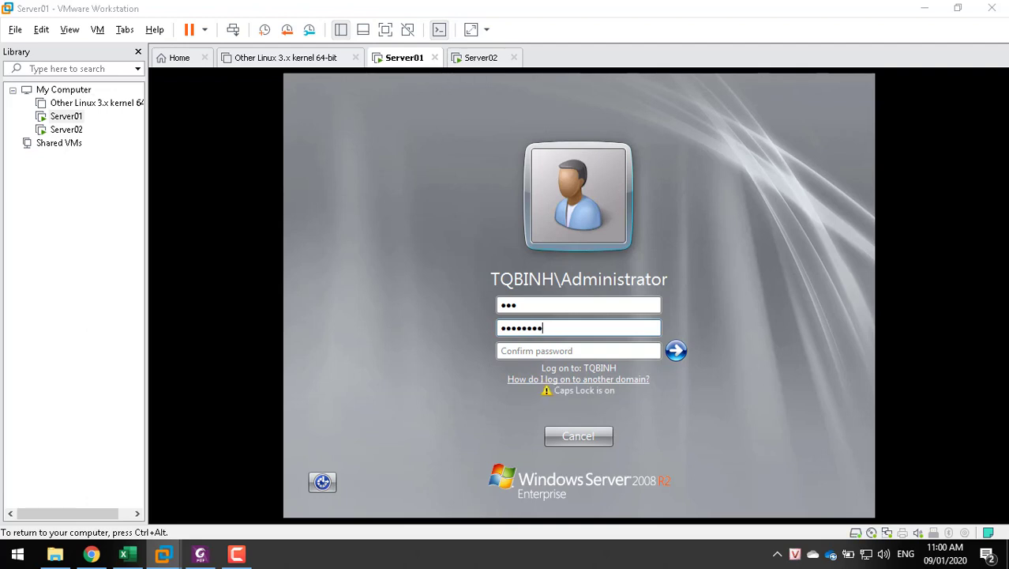
key(Tab)
text(12345678)
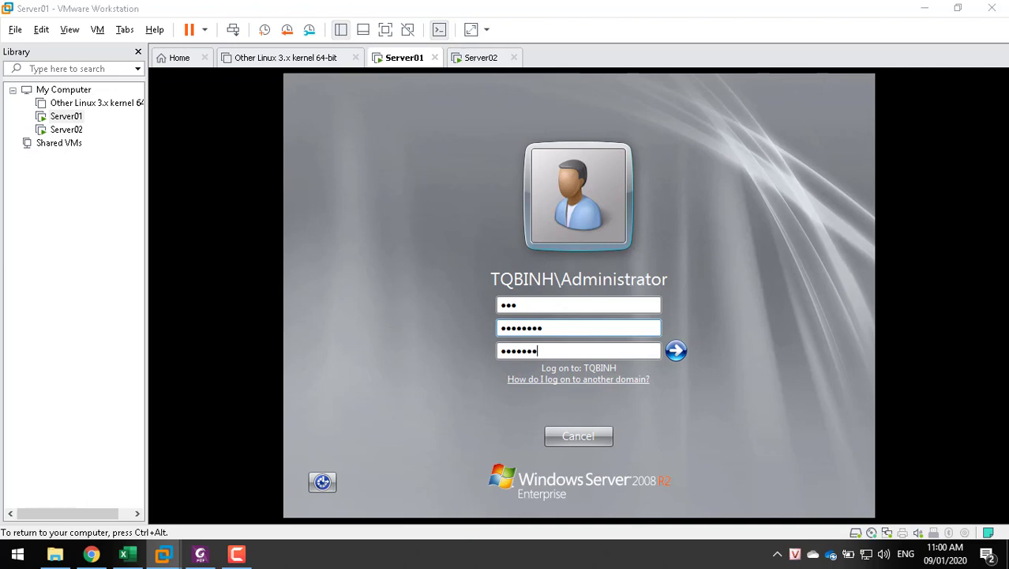
click(675, 349)
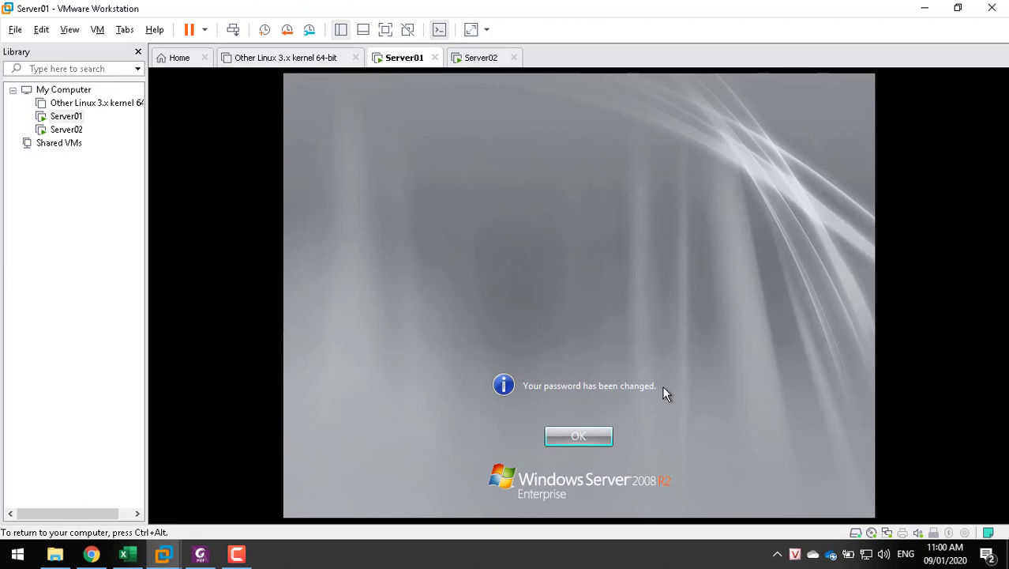
click(575, 437)
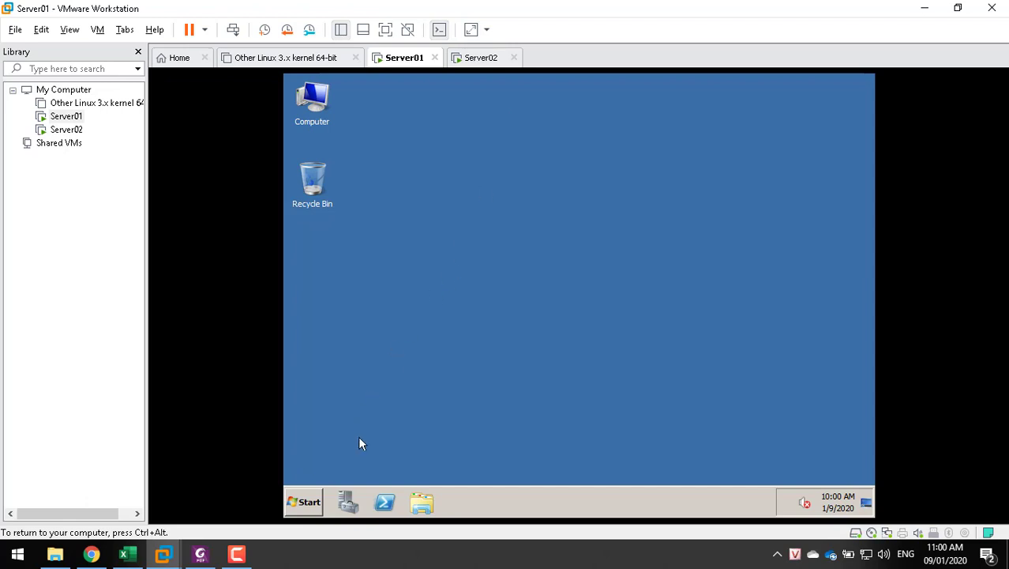
Open Server Manager and expand Roles > Active Directory Domain Services > Users and Computers
click(348, 499)
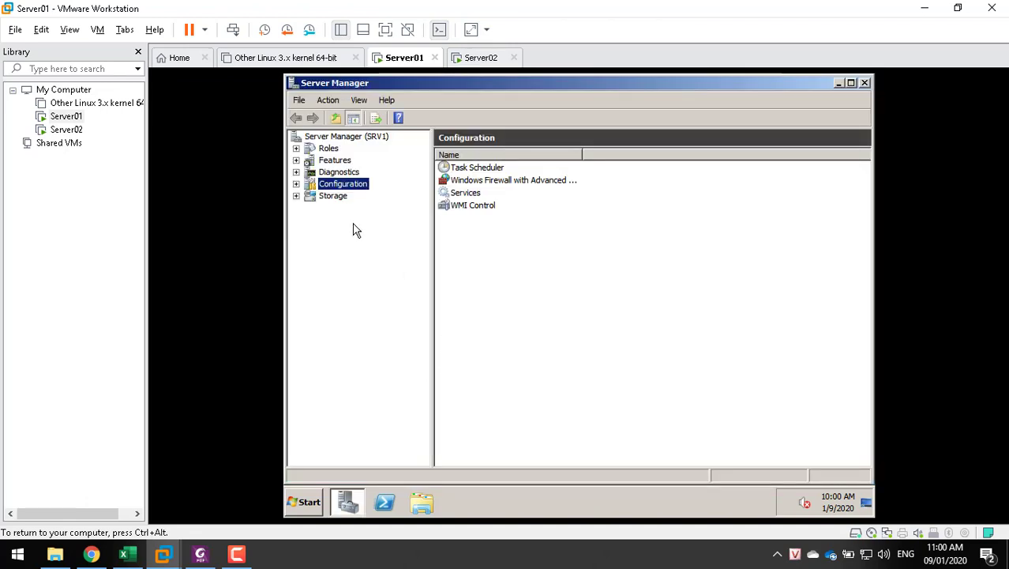
click(296, 183)
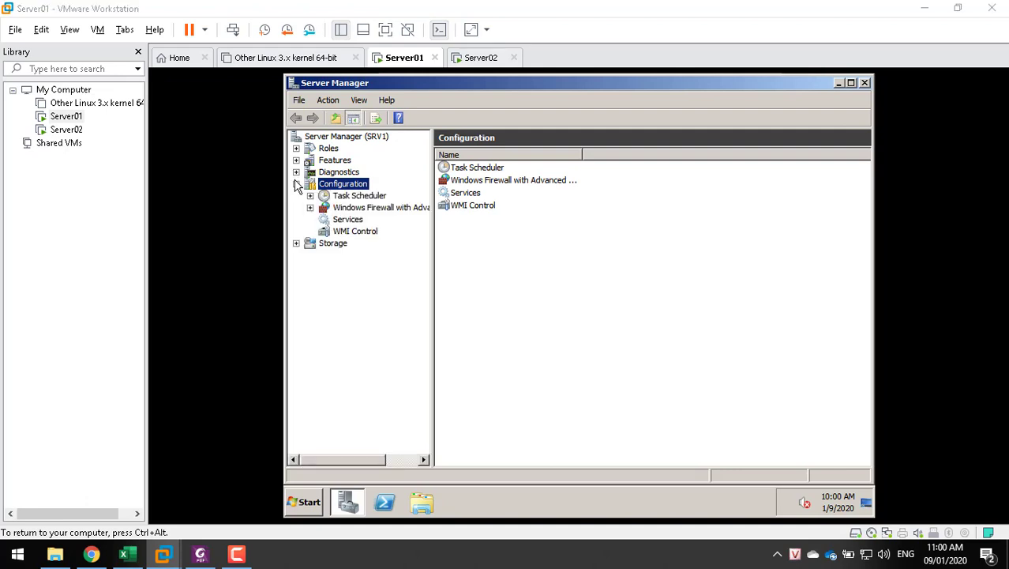
click(296, 148)
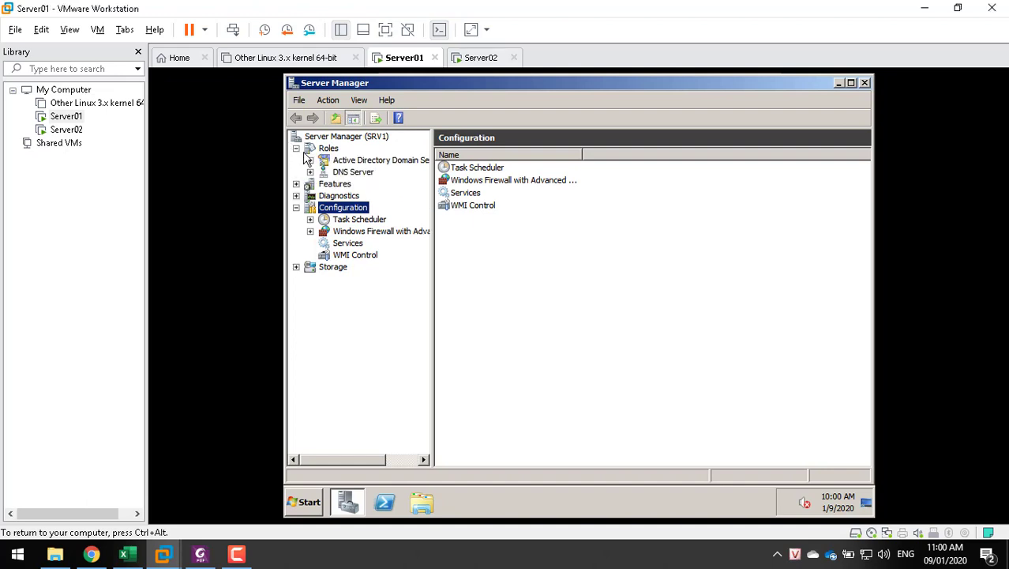
click(314, 161)
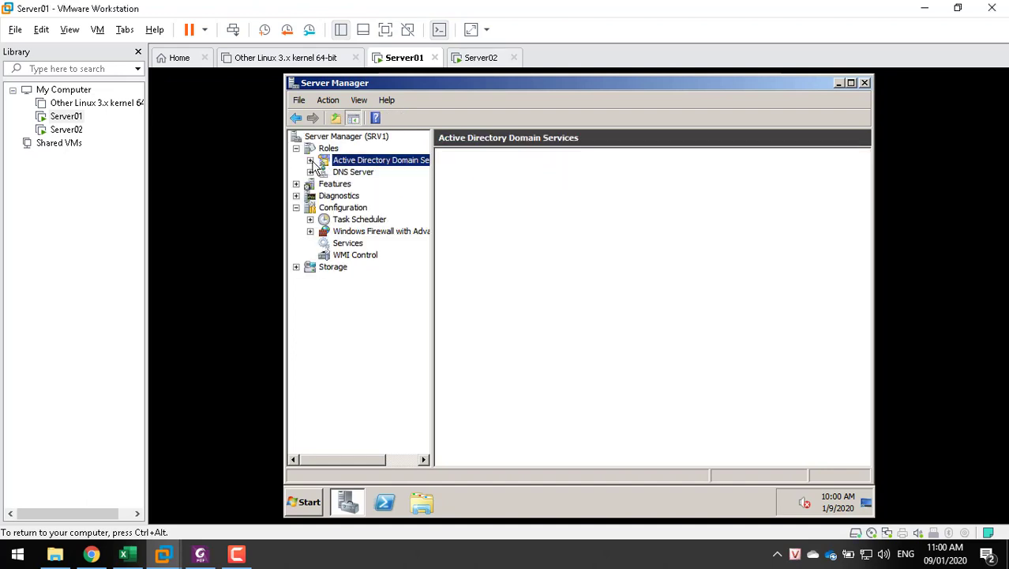
click(311, 161)
click(371, 172)
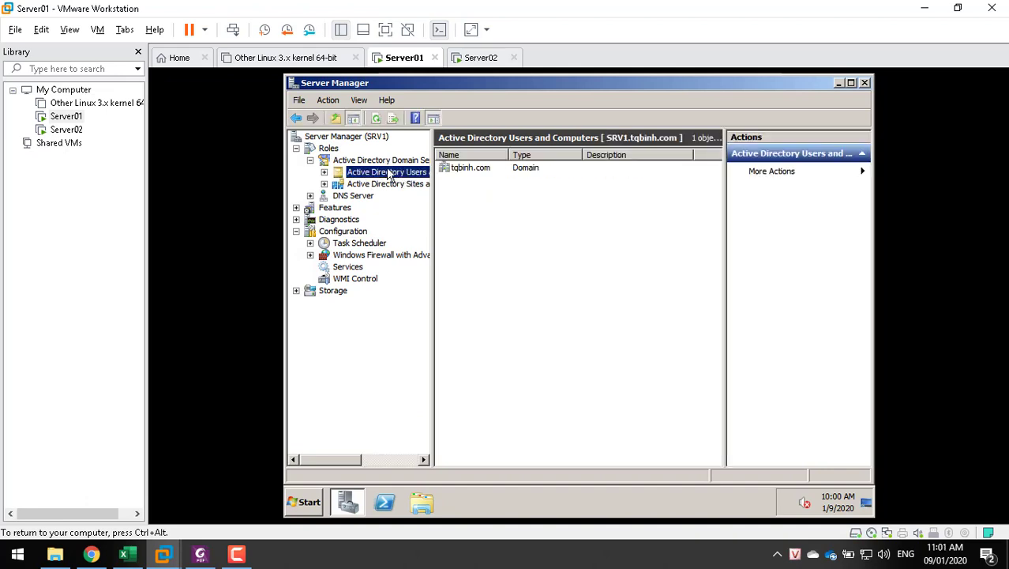
Expand tqbinh.com and list the 18 objects in its Users container with full names, then minimize
double_click(388, 174)
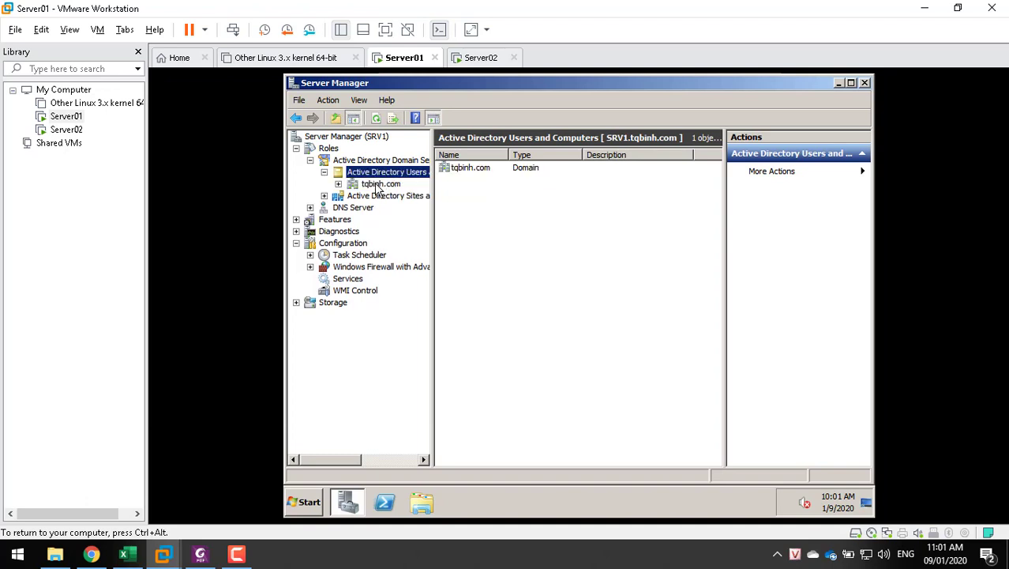
click(376, 186)
double_click(376, 185)
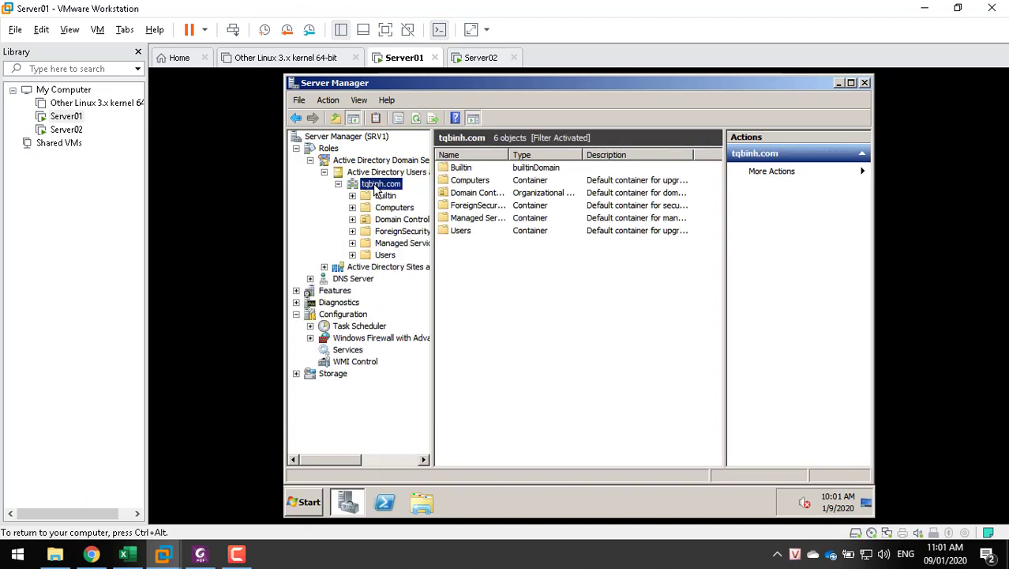
click(385, 255)
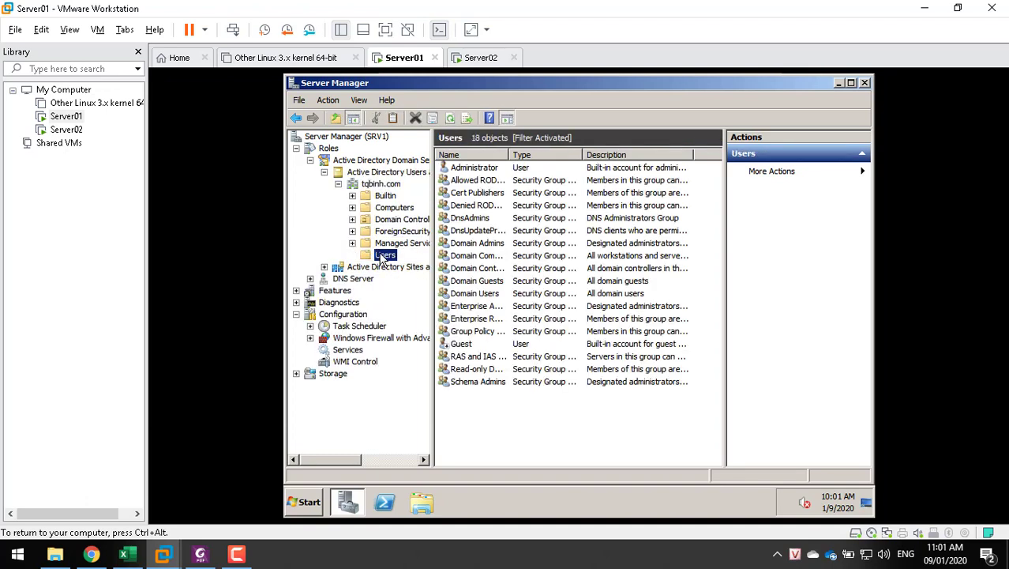
double_click(510, 156)
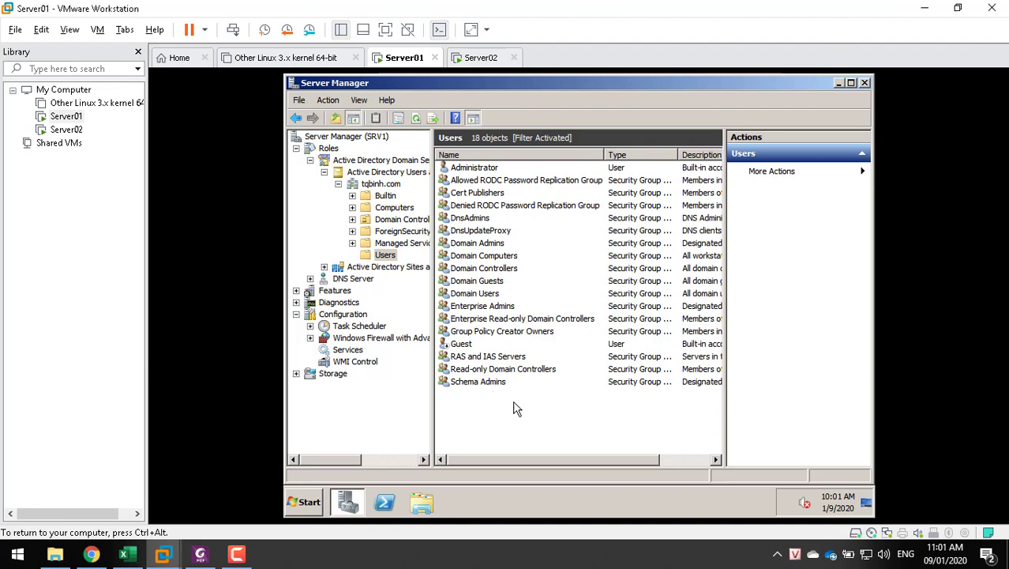
click(838, 82)
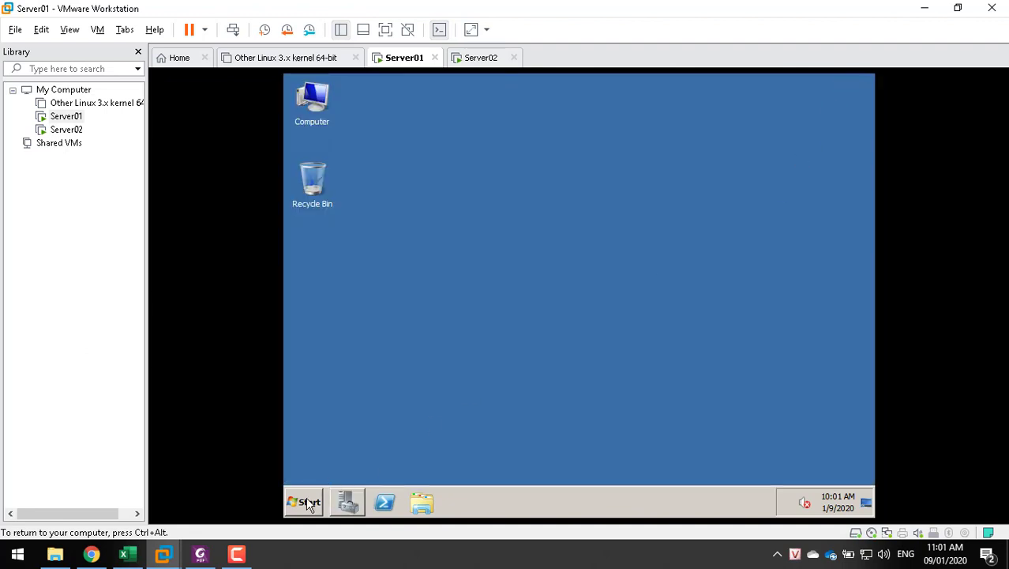
Open the TCP/IPv4 properties of Server01's Local Area Connection via Network properties
click(308, 503)
right_click(498, 304)
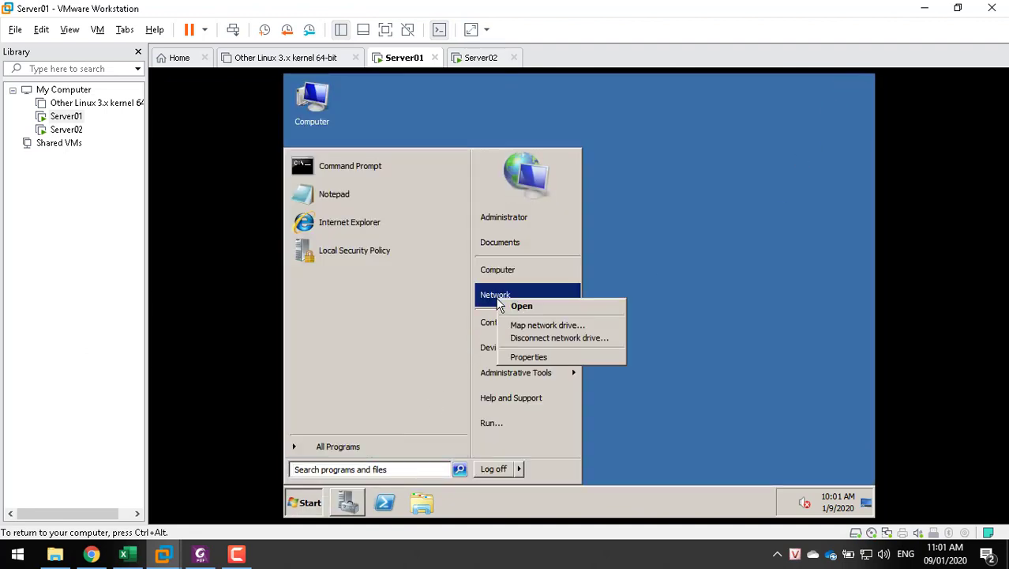
click(524, 355)
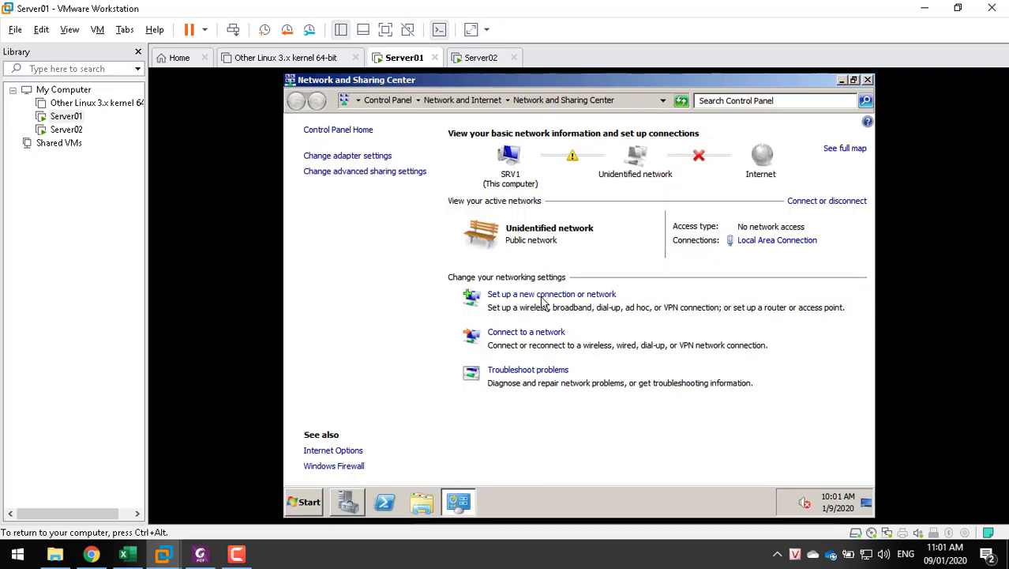
click(750, 244)
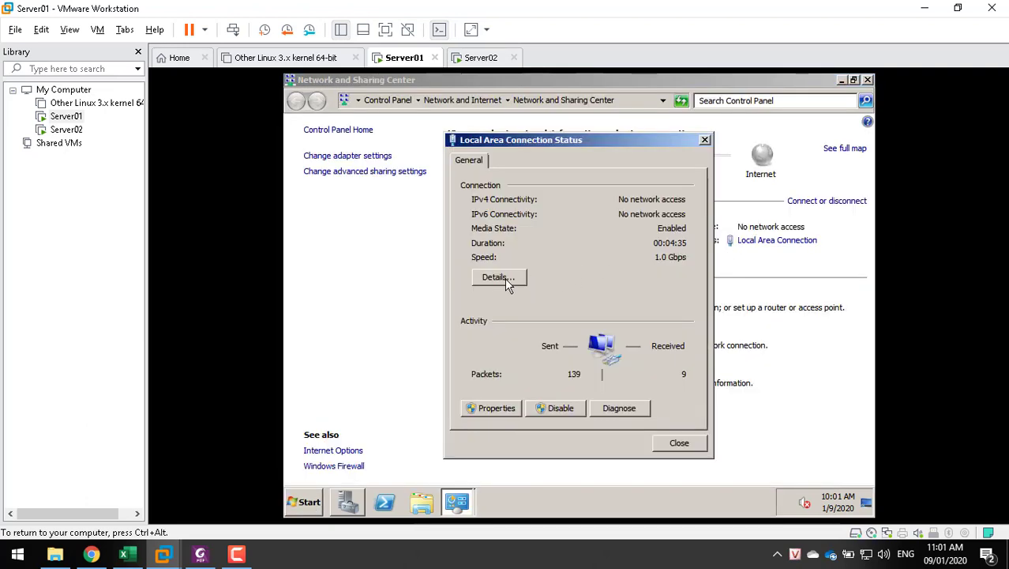
click(489, 411)
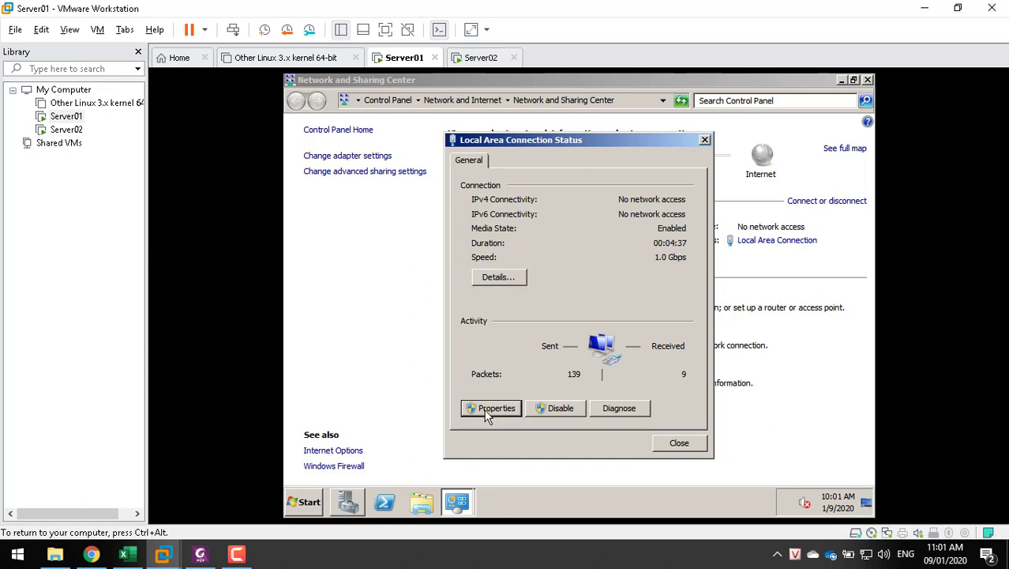
double_click(549, 316)
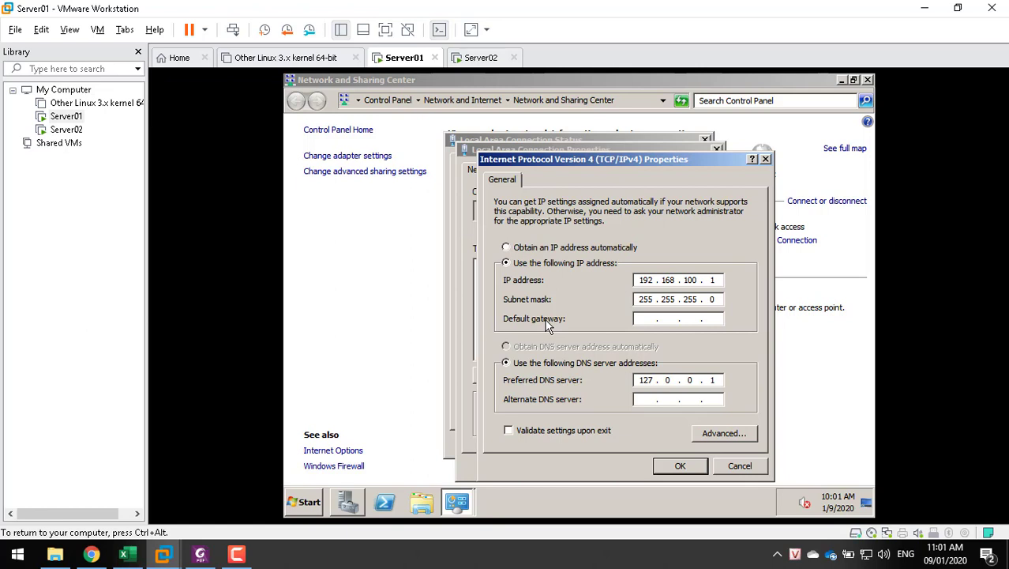
Change the preferred DNS server from 127.0.0.1 to 192.168.100.1 and save the connection settings
double_click(647, 380)
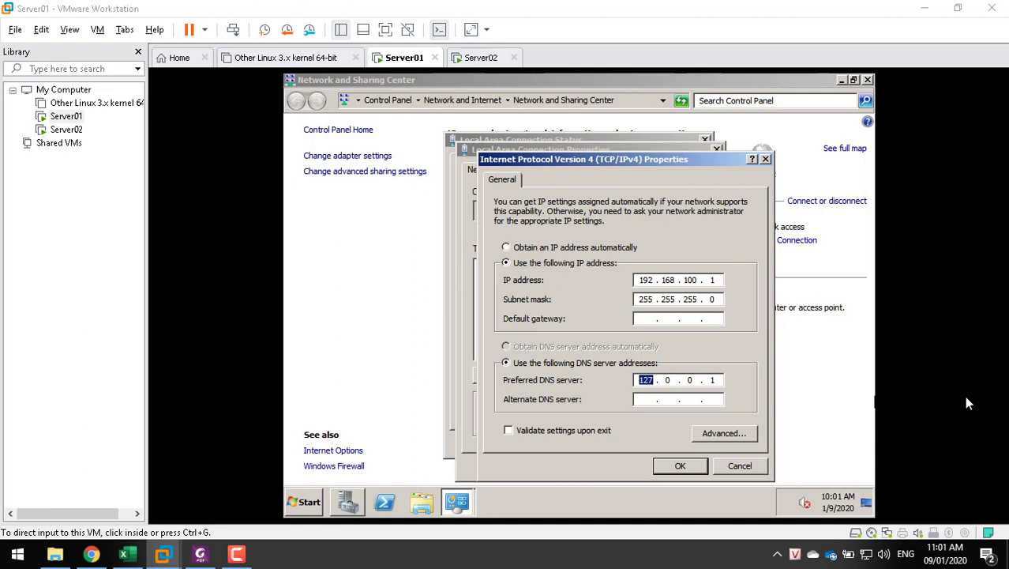
click(646, 380)
text(192.1)
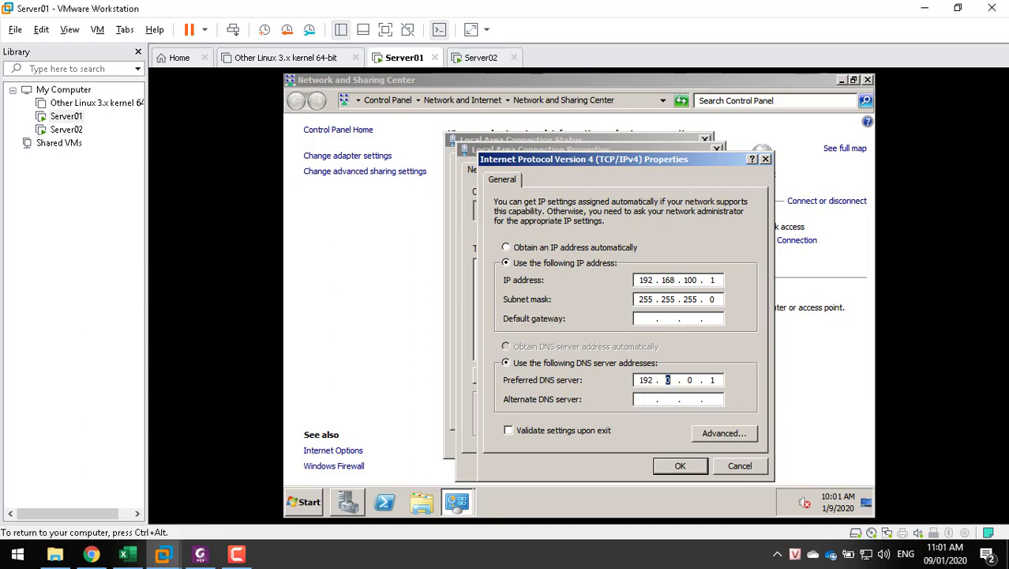
text(68.100)
click(672, 468)
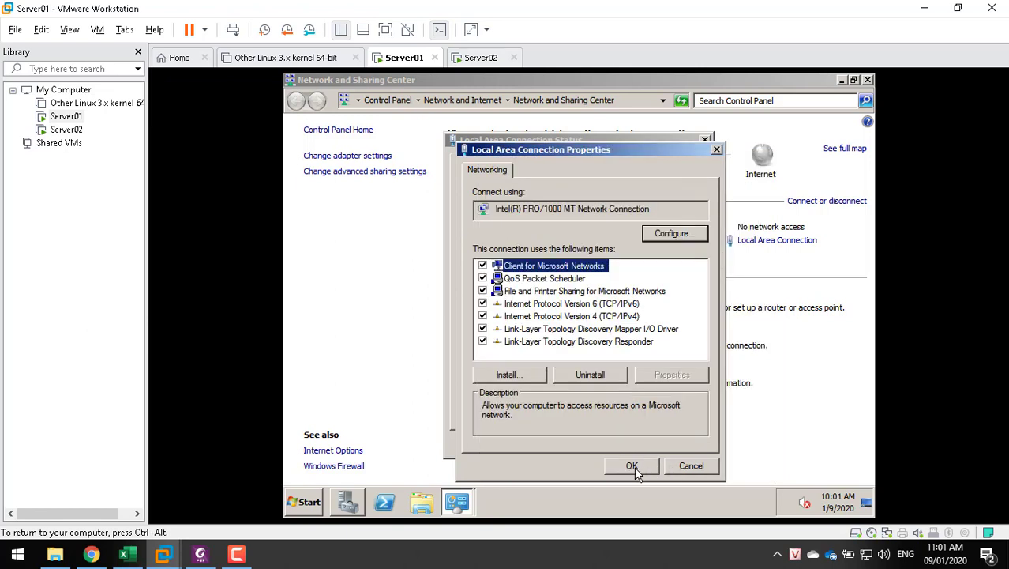
click(634, 465)
click(675, 444)
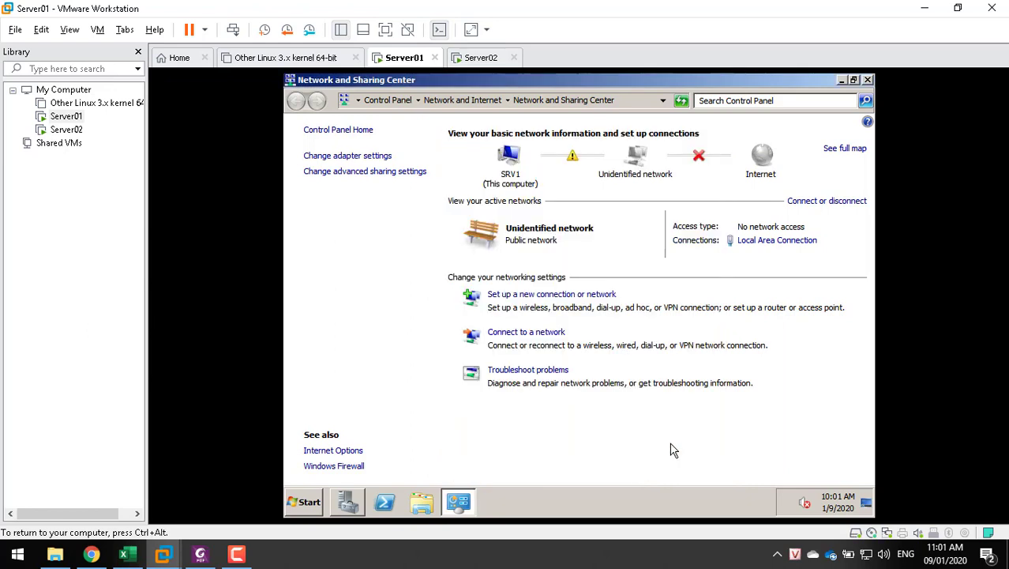
Launch cmd from the Run box and run nslookup, which times out on unknown server ::1
key(super+r)
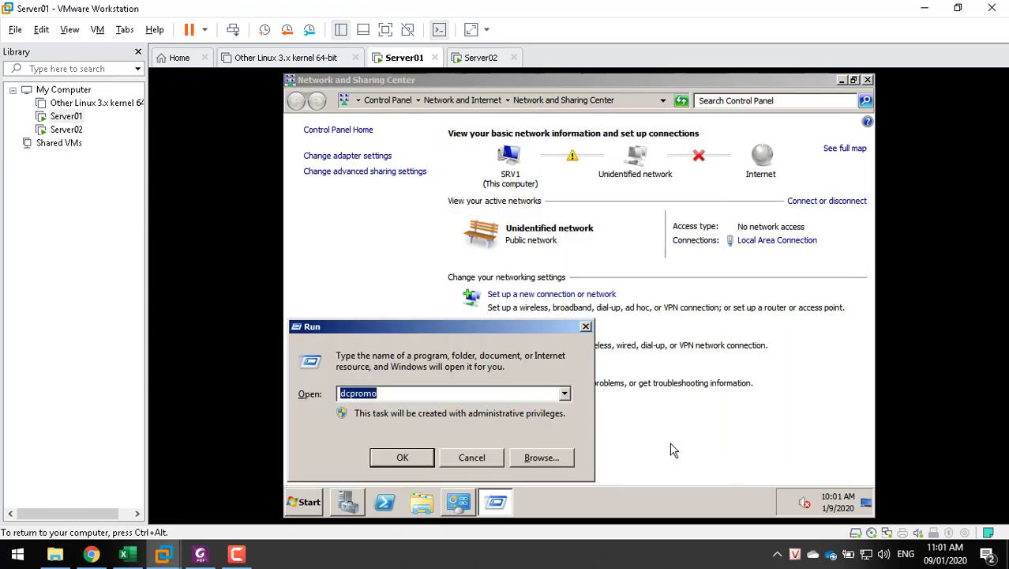
text(cmd)
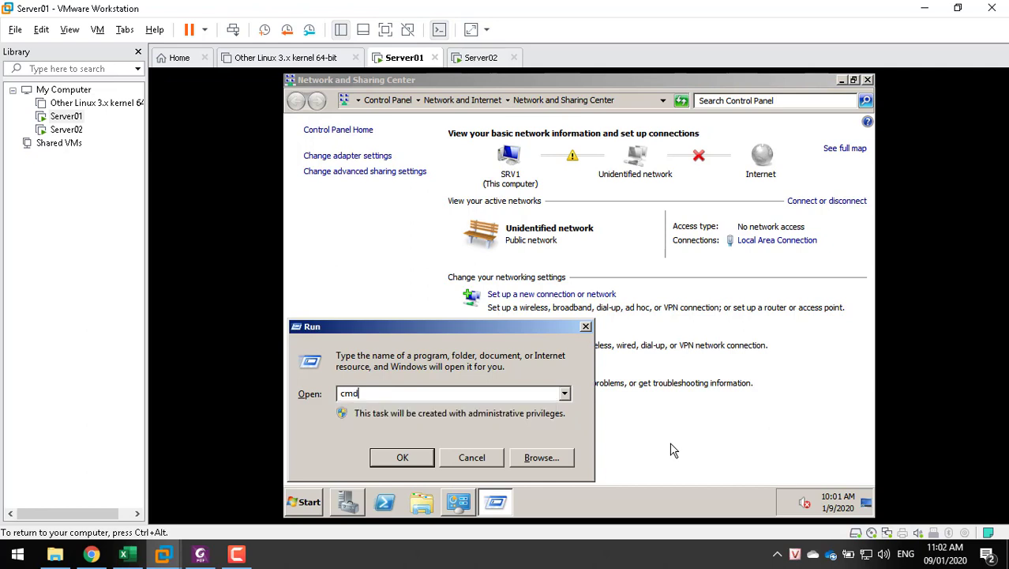
key(Return)
text(nslookup)
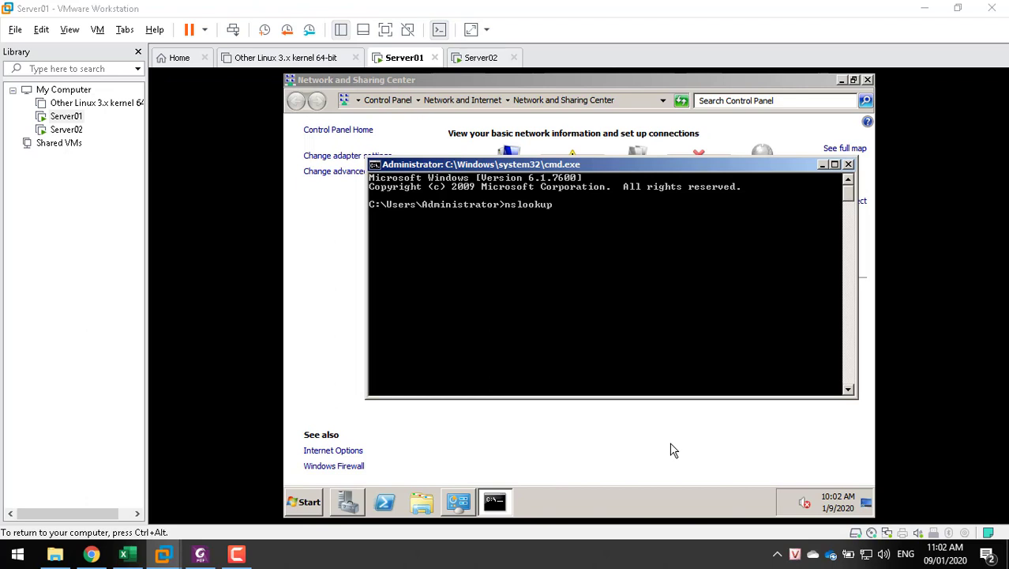
key(Return)
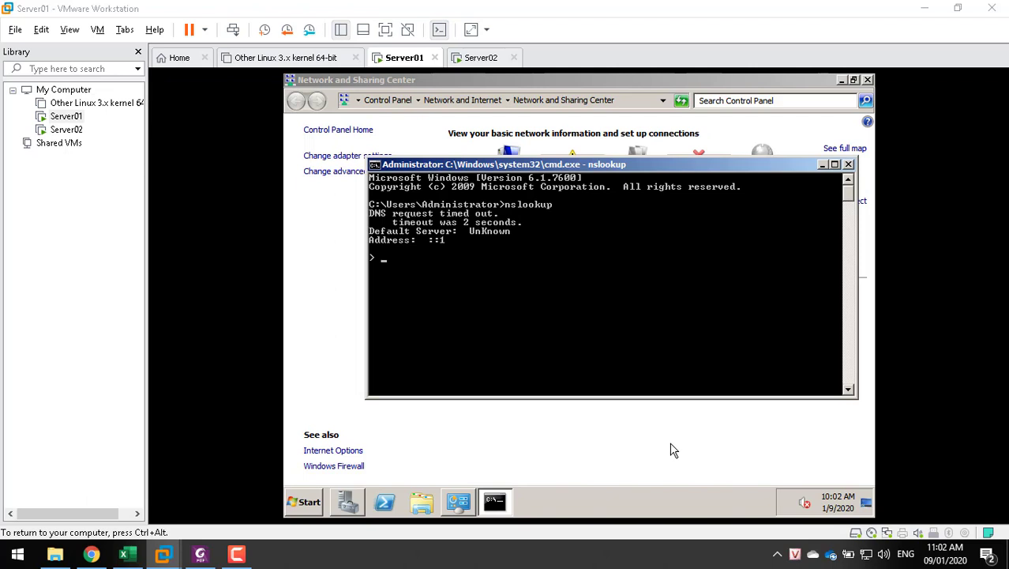
Uncheck Internet Protocol Version 6 (TCP/IPv6) on the Local Area Connection and apply the change
click(476, 452)
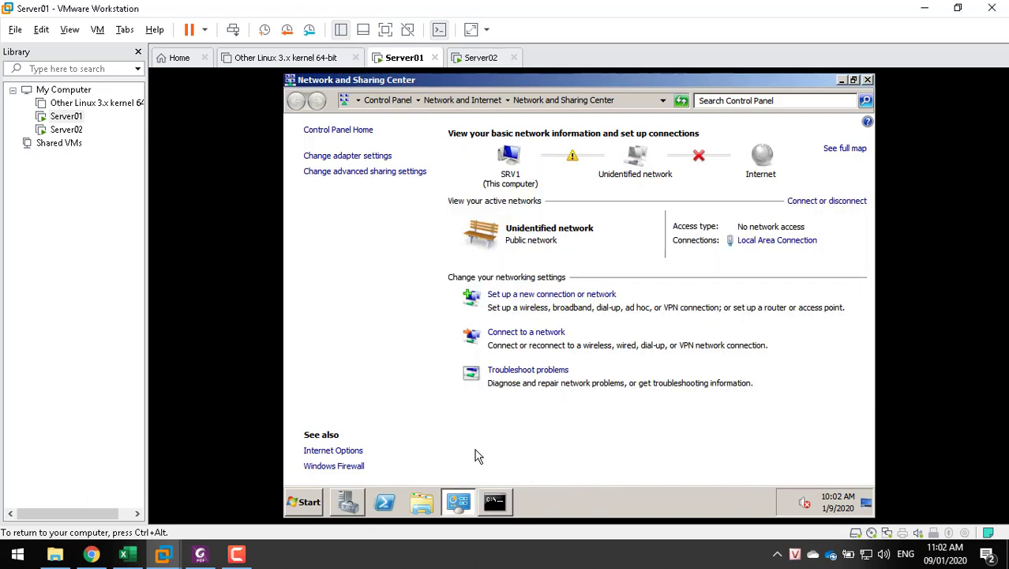
click(770, 240)
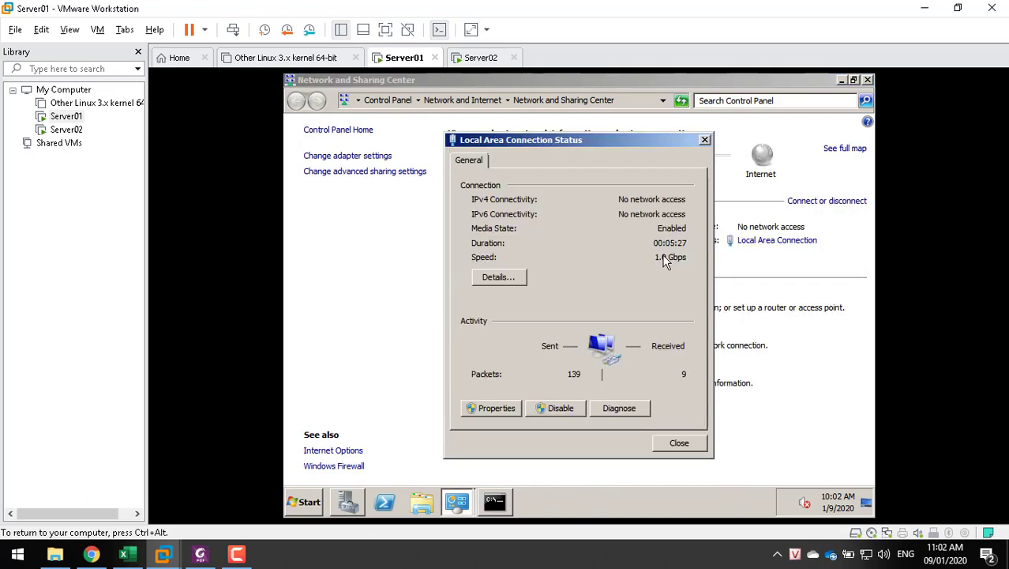
click(496, 408)
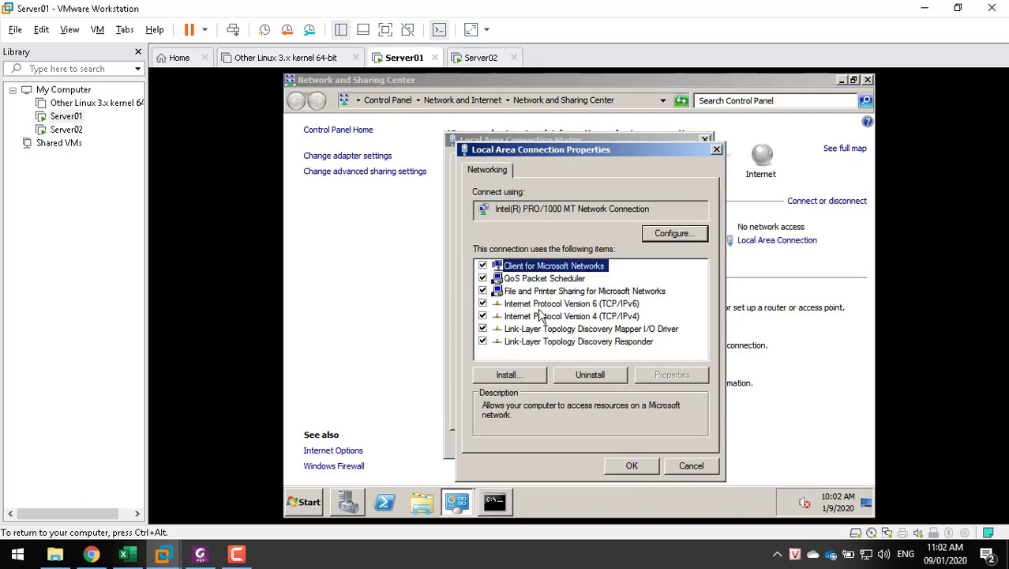
click(497, 307)
click(482, 304)
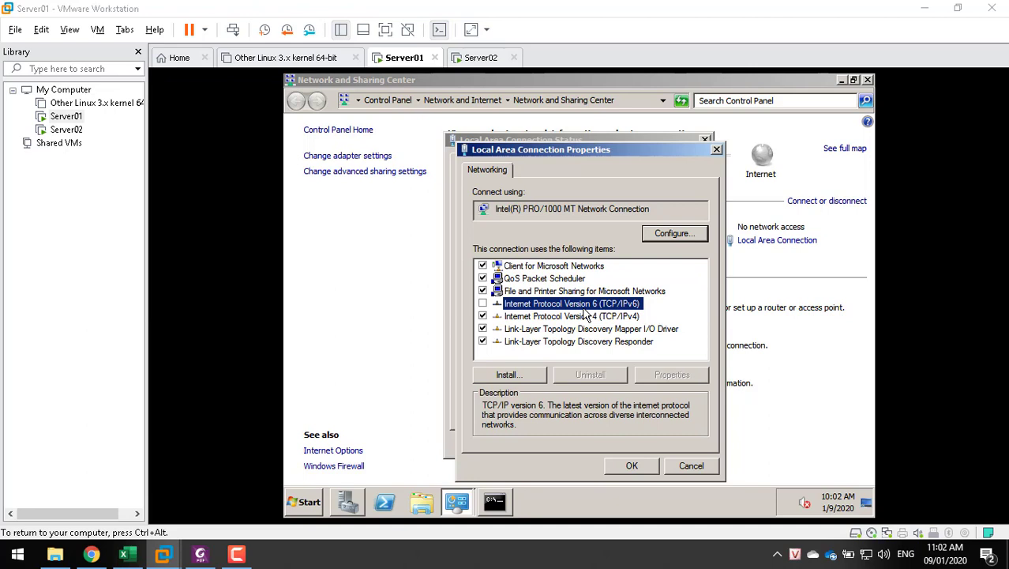
click(631, 465)
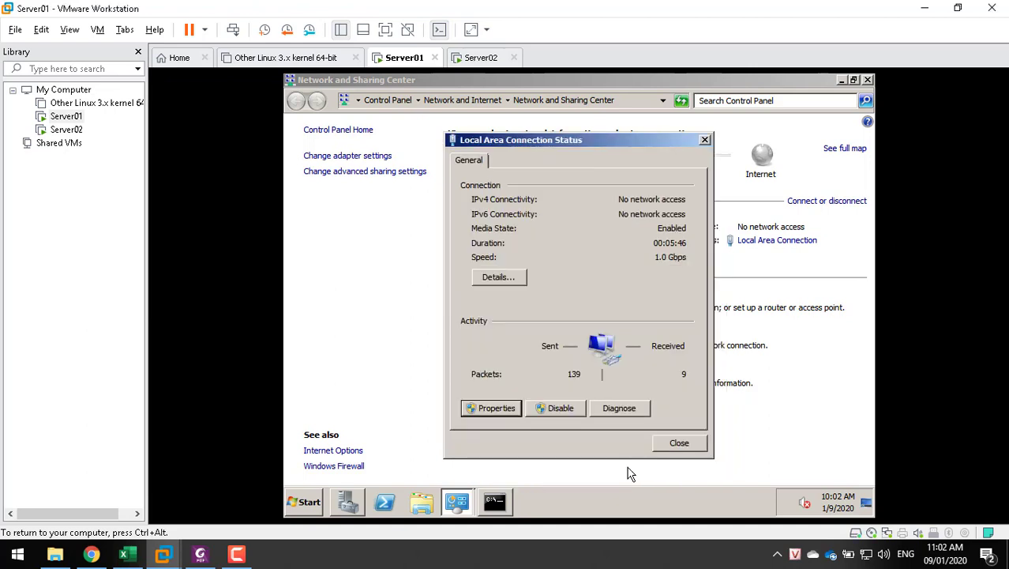
click(680, 442)
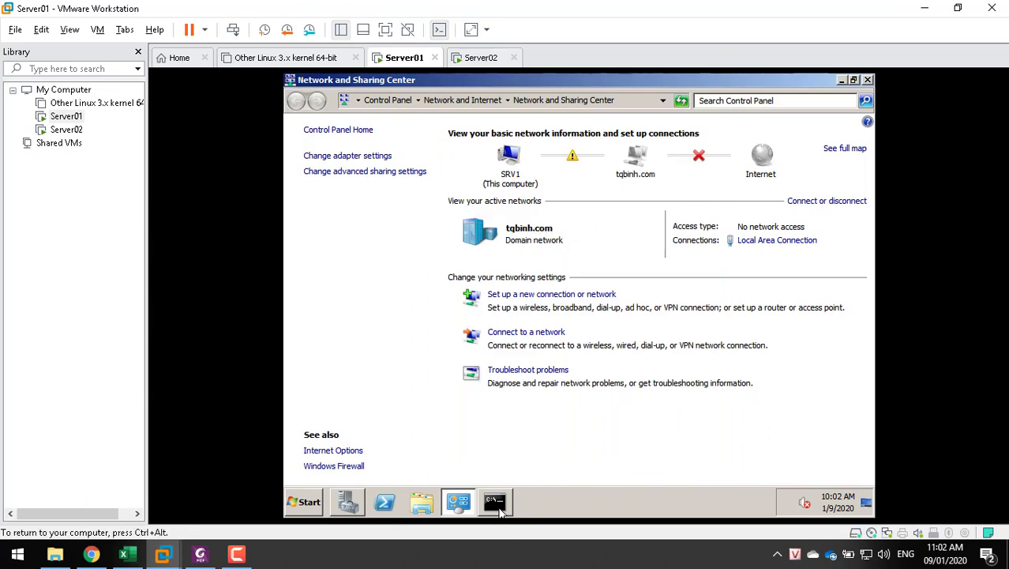
click(498, 510)
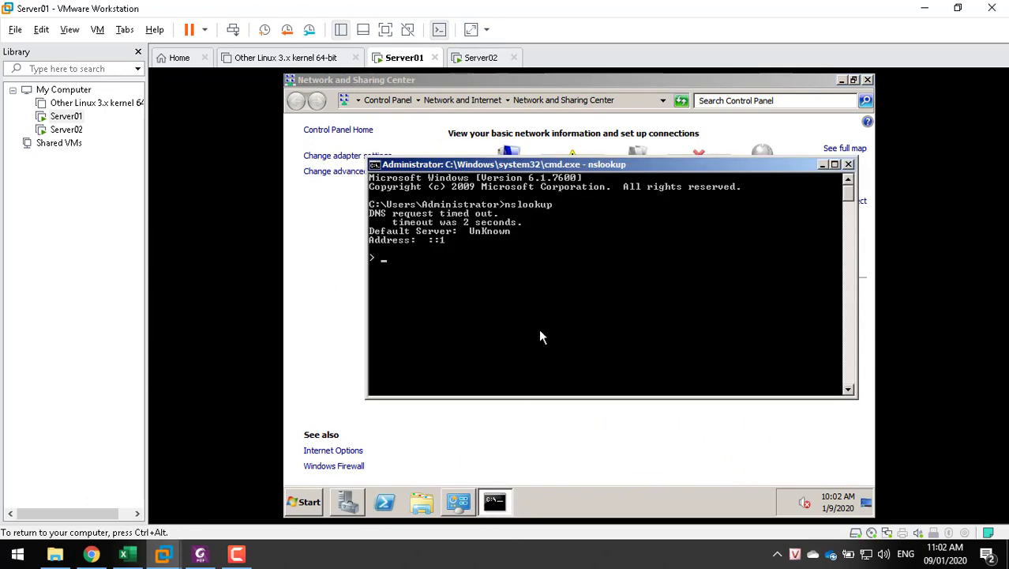
Stop and rerun nslookup, which now reports 192.168.100.1 as the default server
key(ctrl+c)
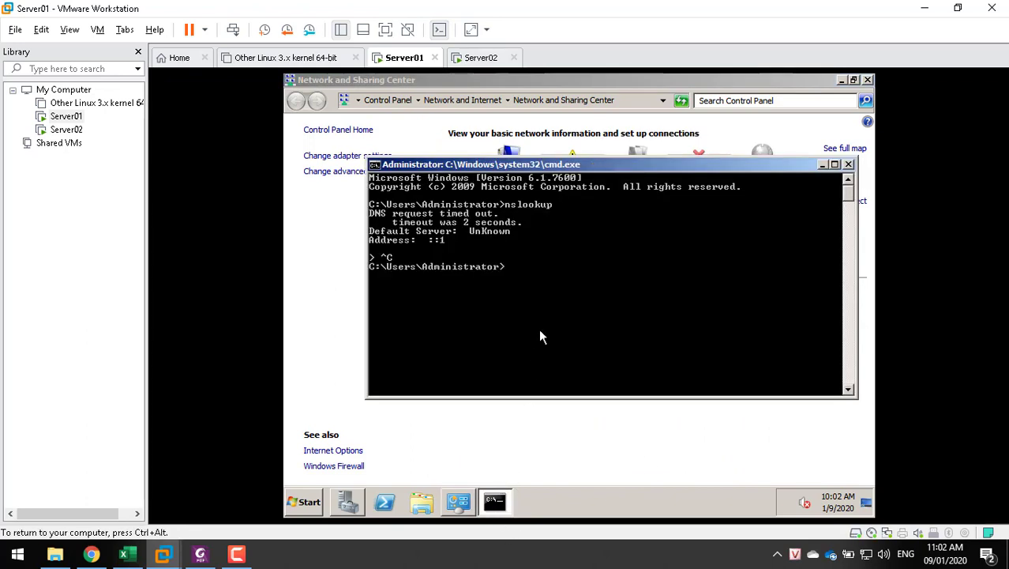
key(Up)
key(Return)
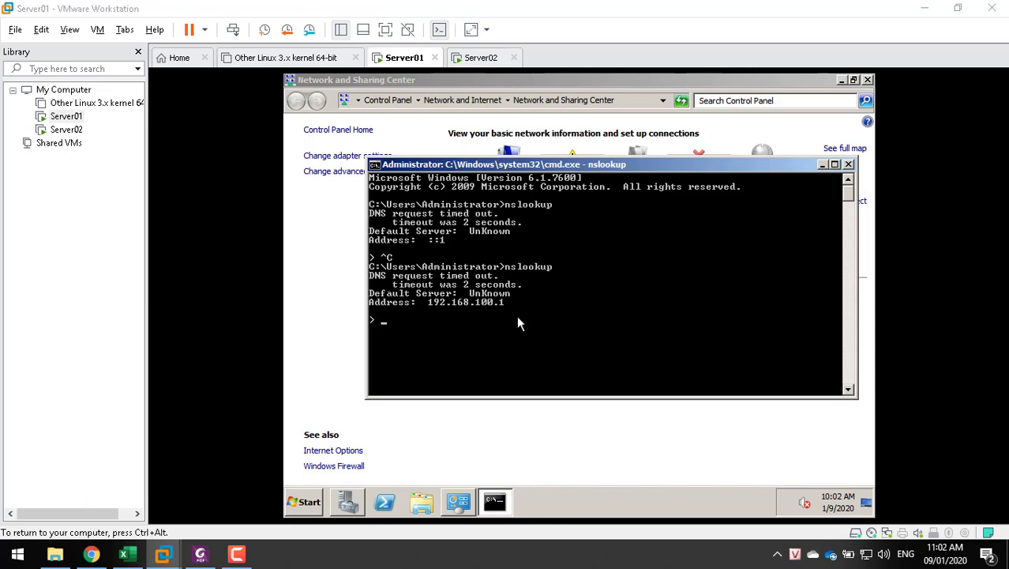
click(499, 303)
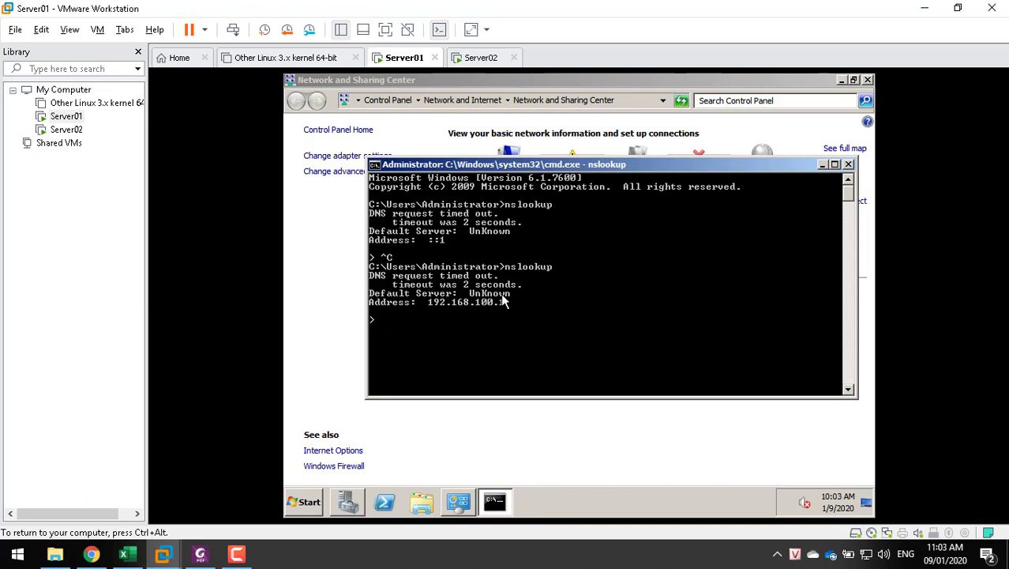
Expand DNS Server > DNS > SRV1 > Forward Lookup Zones and show the tqbinh.com zone's 10 records
click(348, 502)
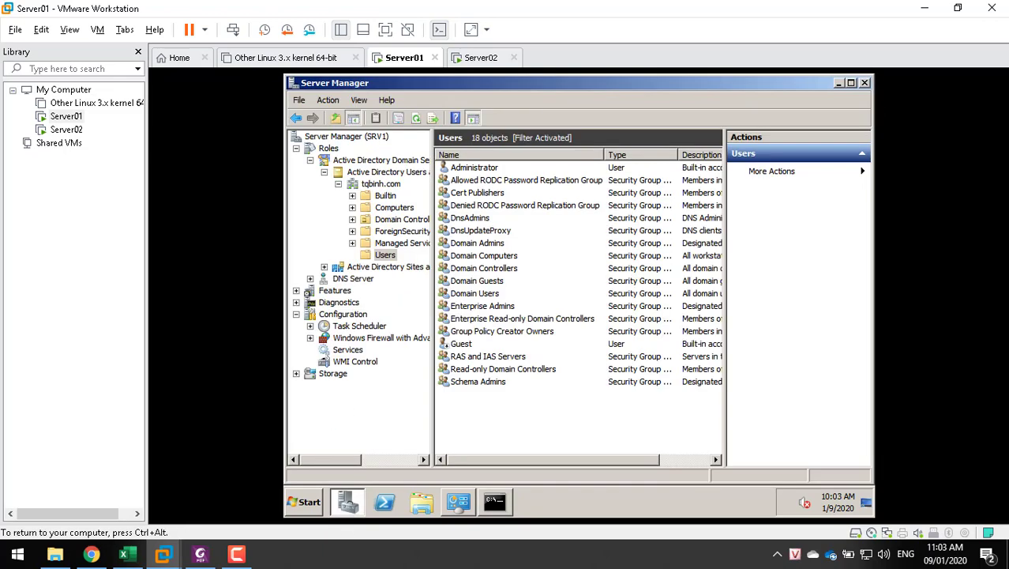
click(353, 278)
click(354, 291)
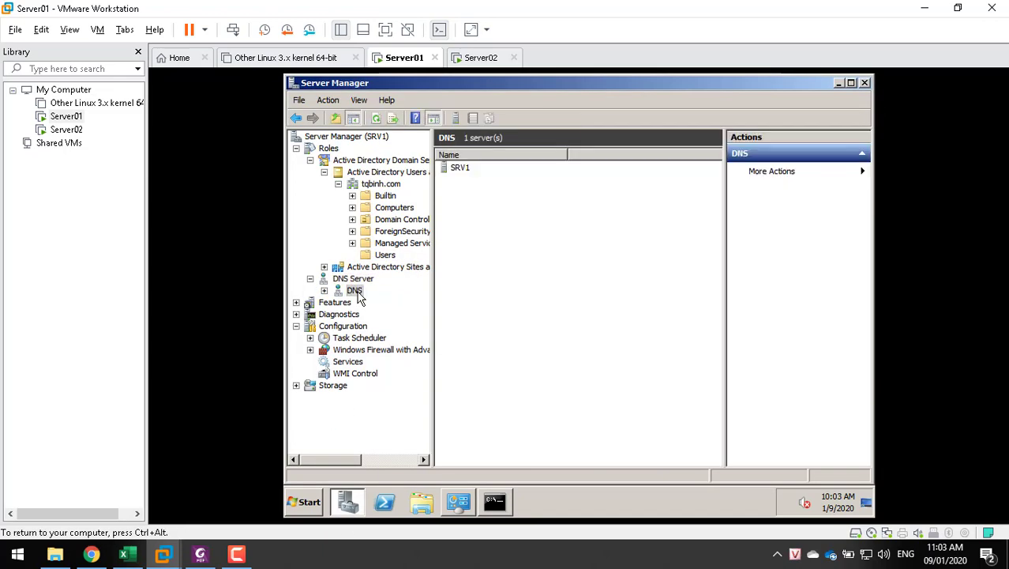
click(369, 303)
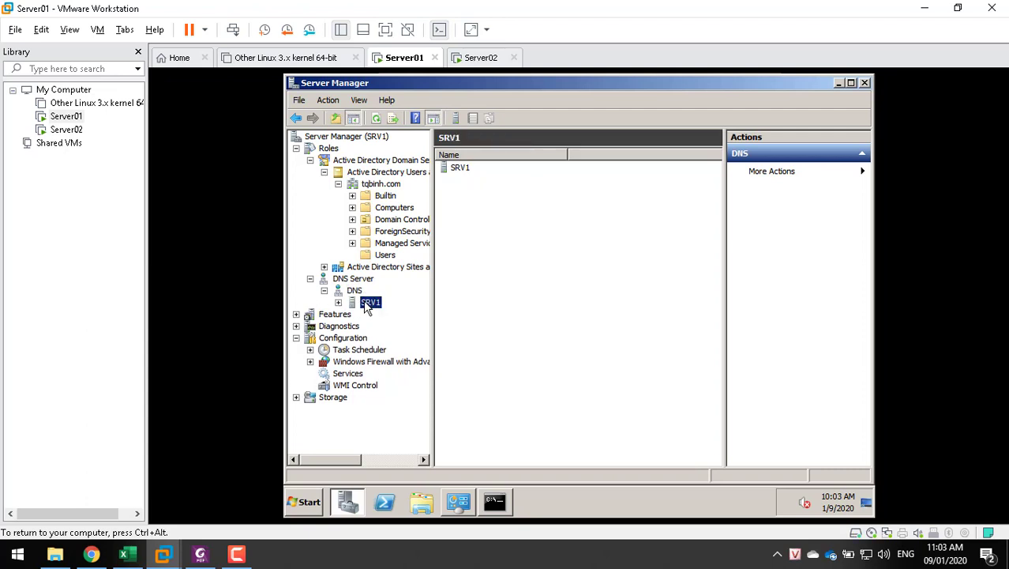
click(385, 328)
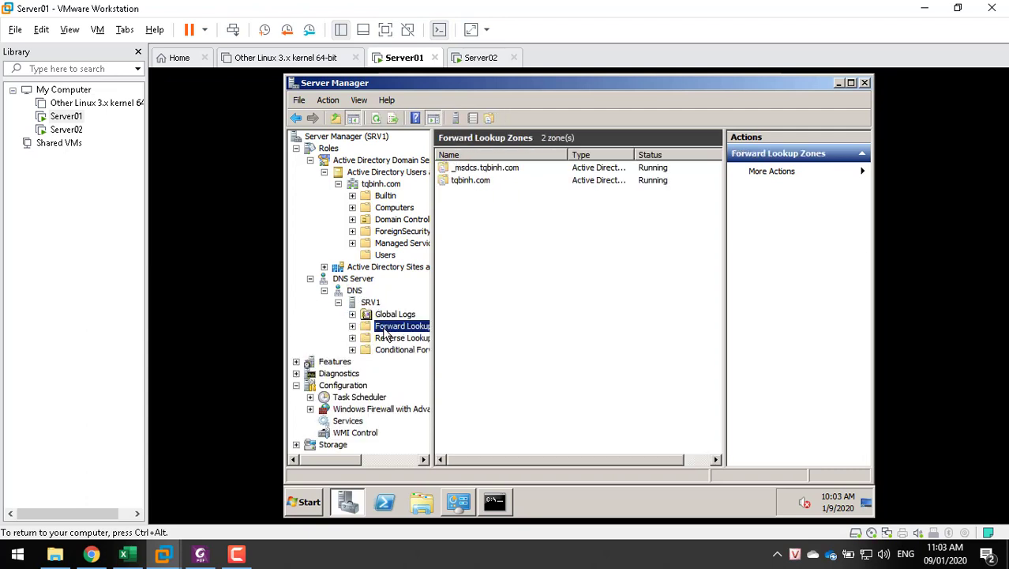
double_click(386, 330)
click(395, 351)
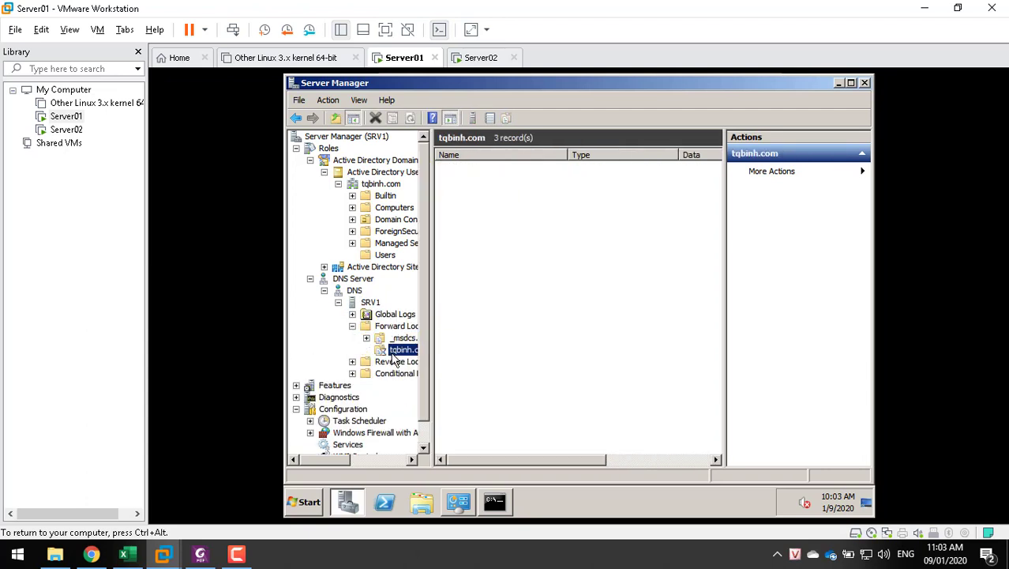
click(399, 362)
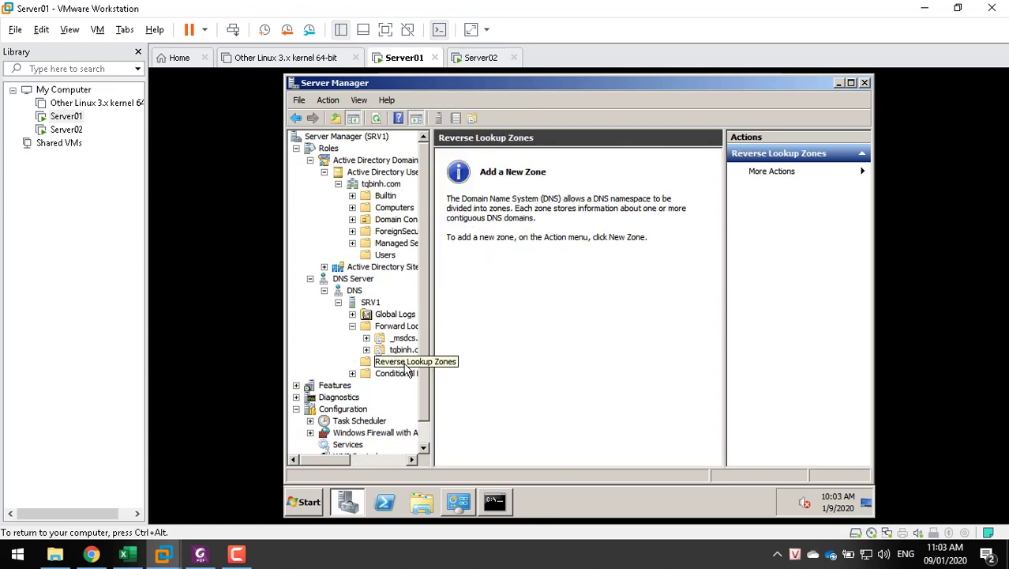
click(402, 352)
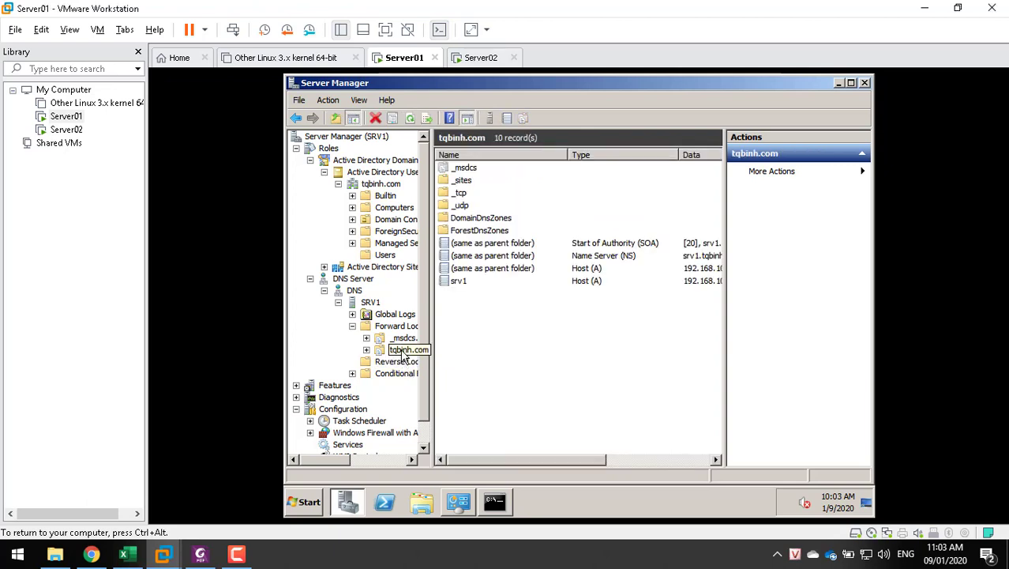